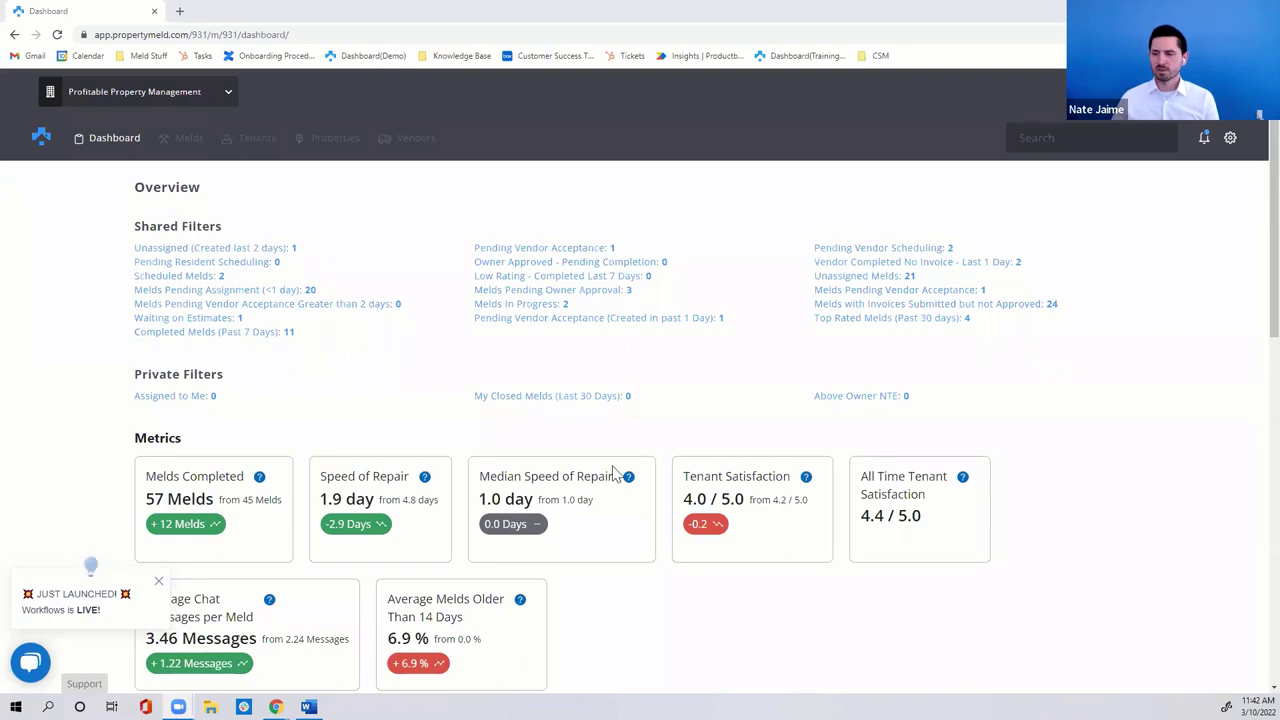
- Open the meld Workflows page and review the existing workflows and the available workflow templates
click(184, 146)
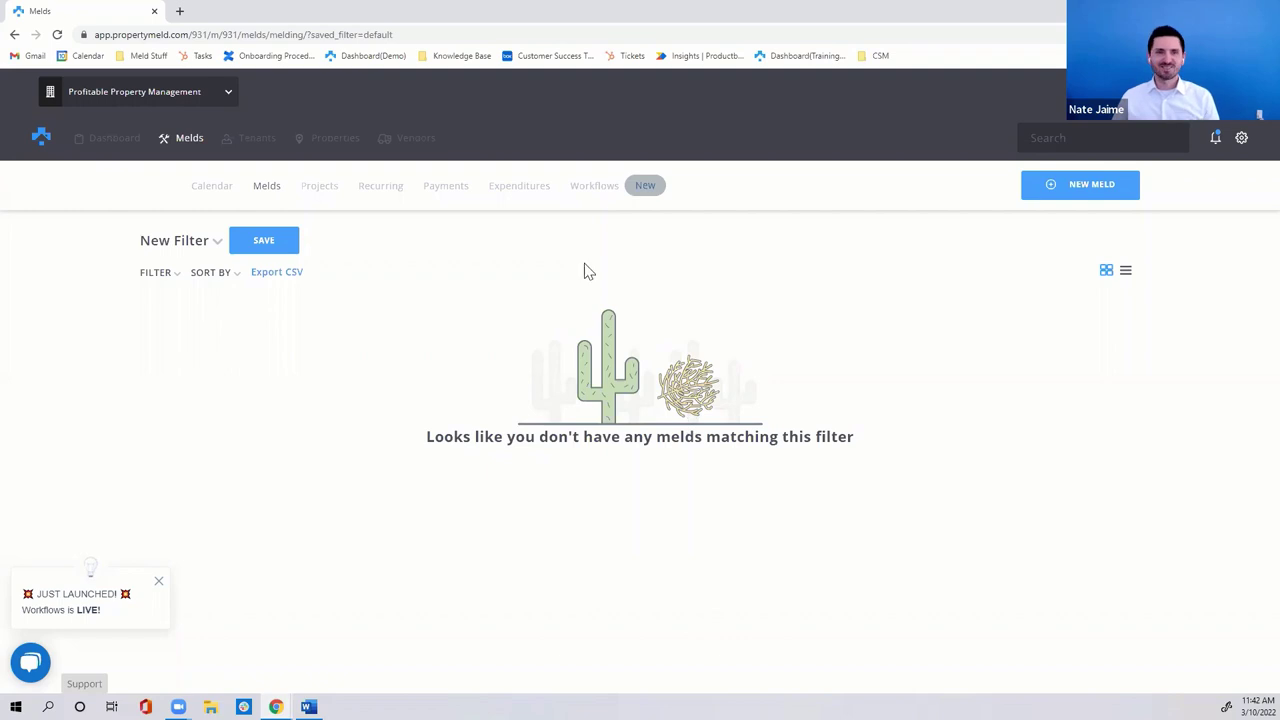
click(591, 188)
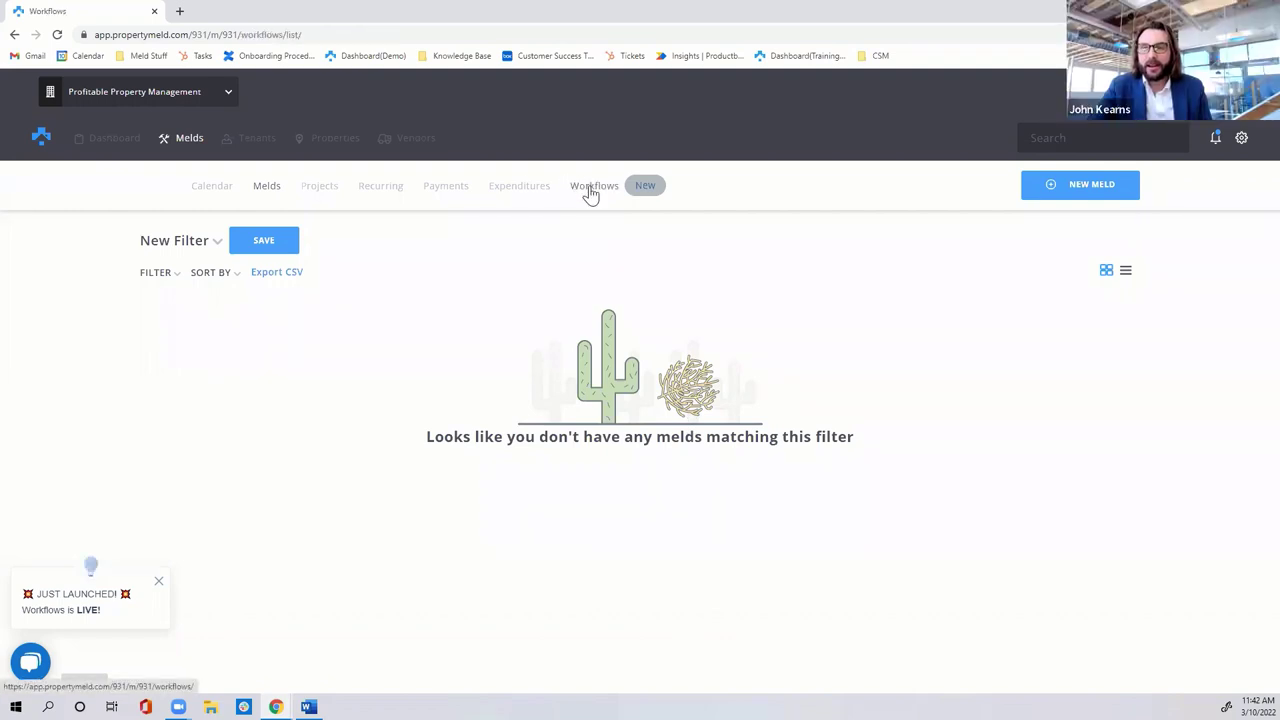
click(325, 304)
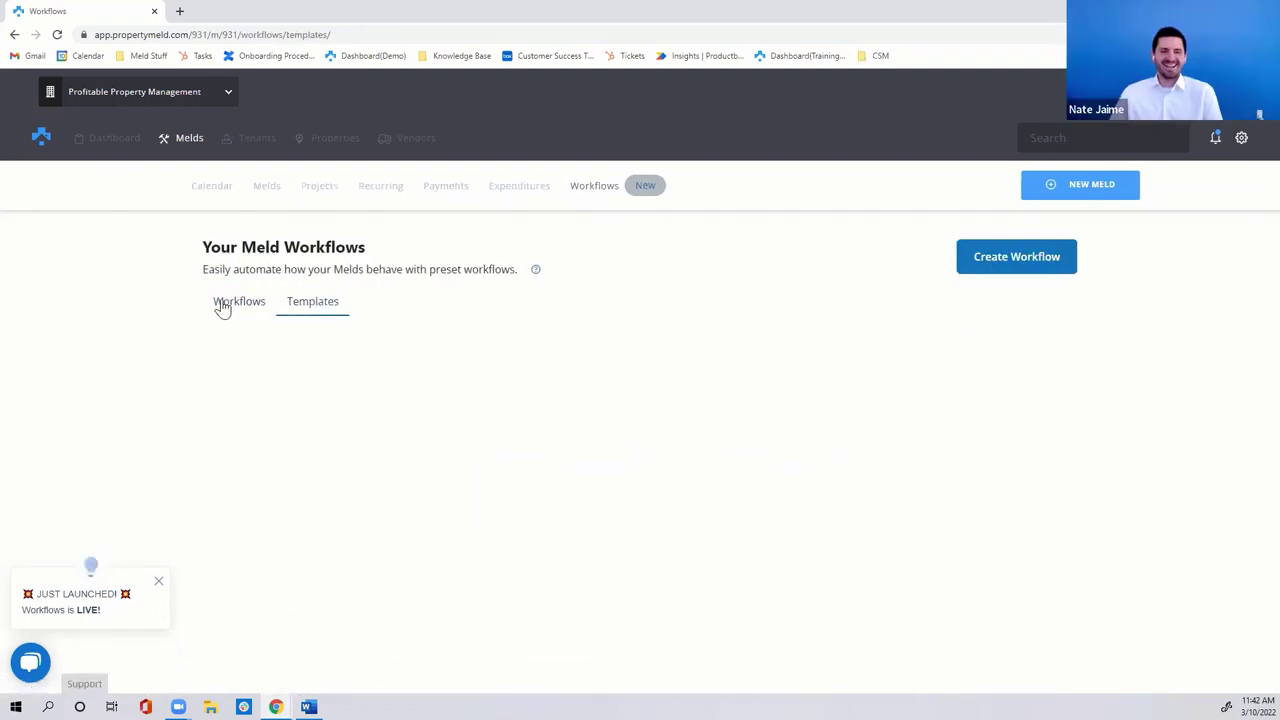
scroll(191, 337, down, 2)
scroll(217, 337, up, 2)
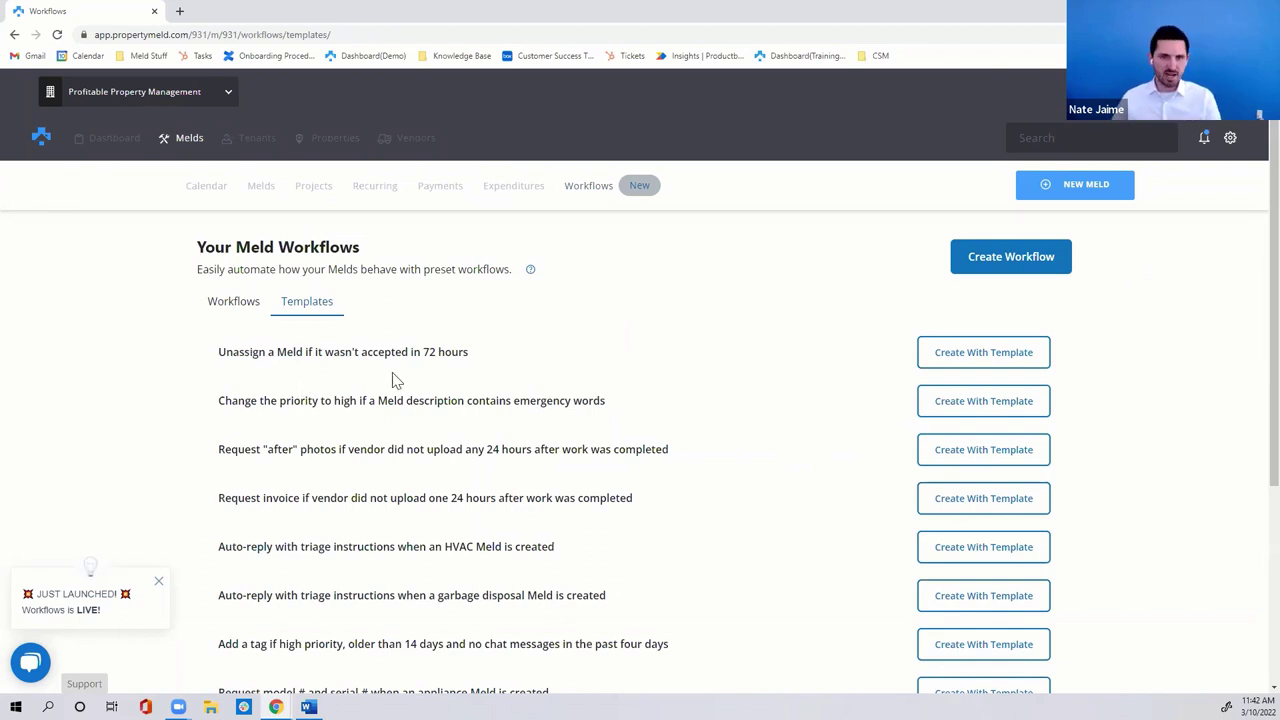
click(250, 306)
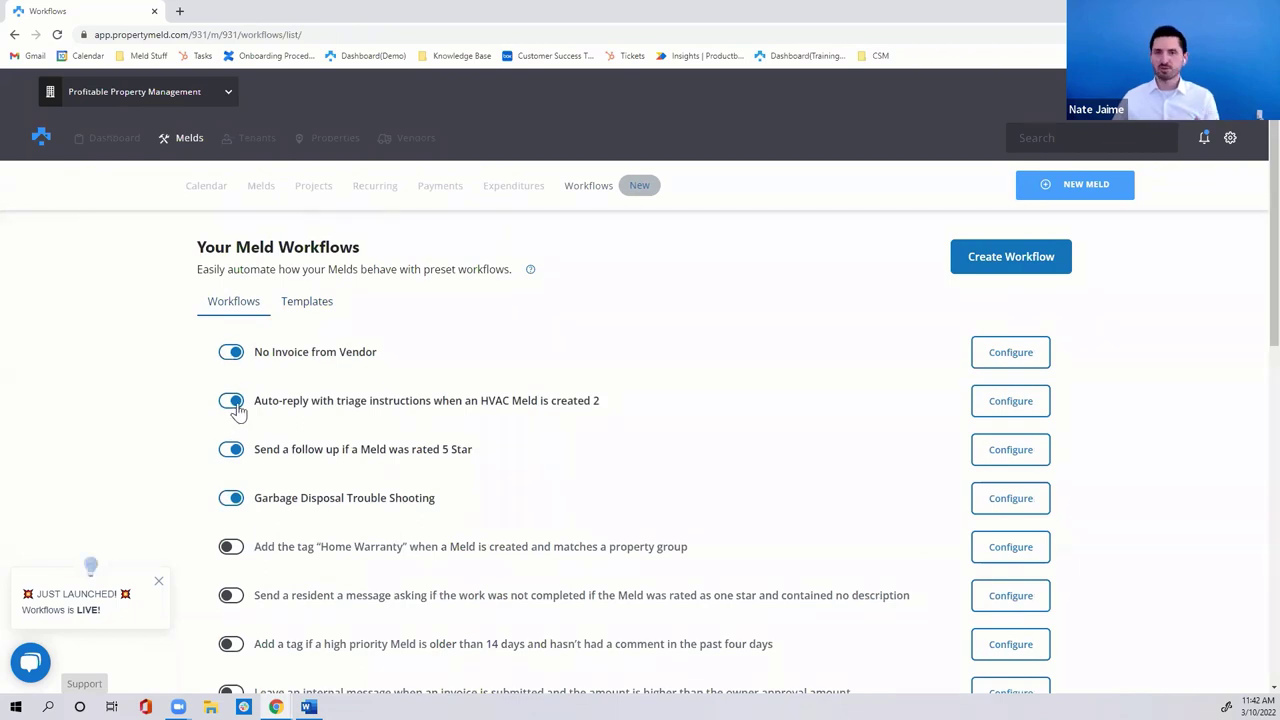
click(322, 304)
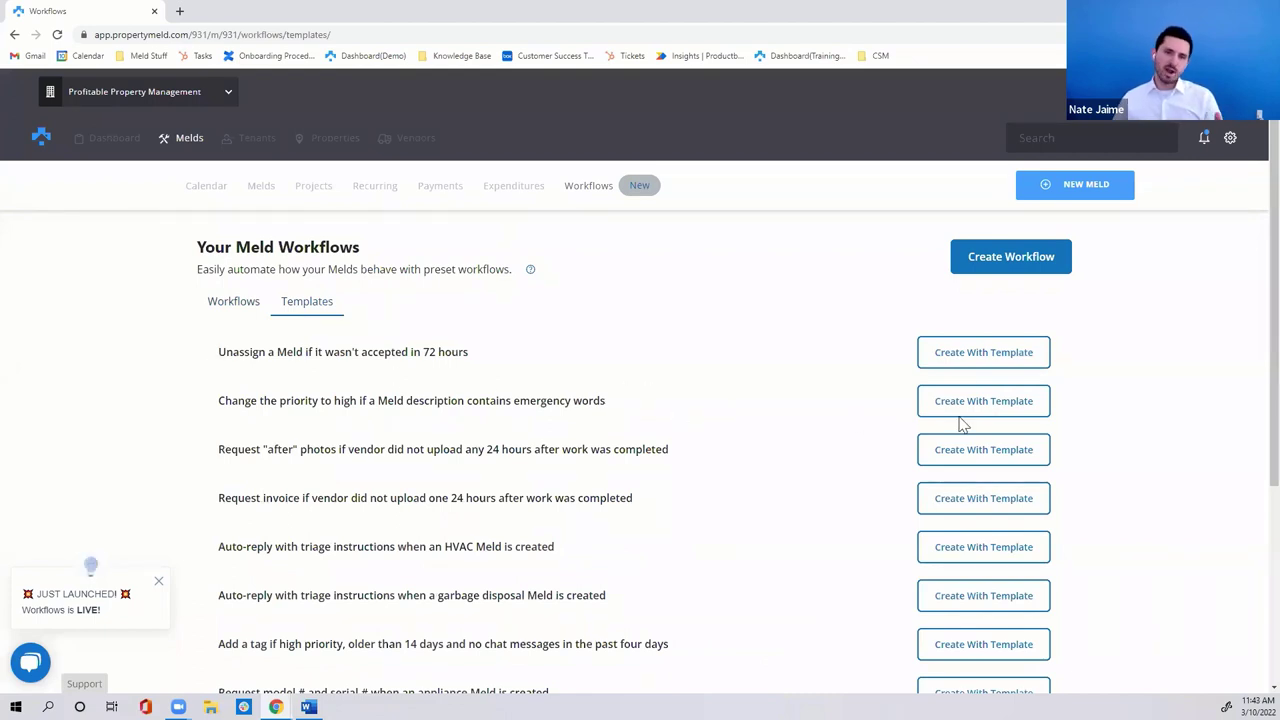
- Start a new workflow from the "Unassign a Meld if it wasn't accepted in 72 hours" template and review its Delay block
click(965, 356)
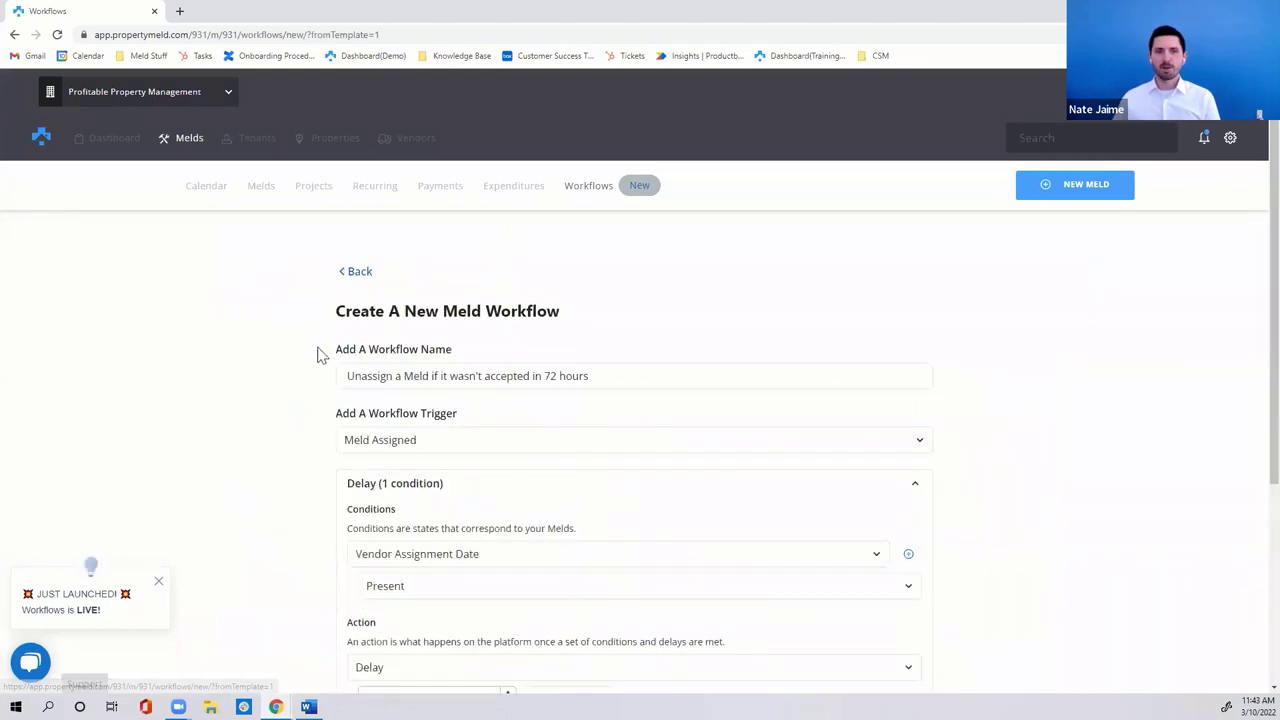
scroll(317, 354, down, 2)
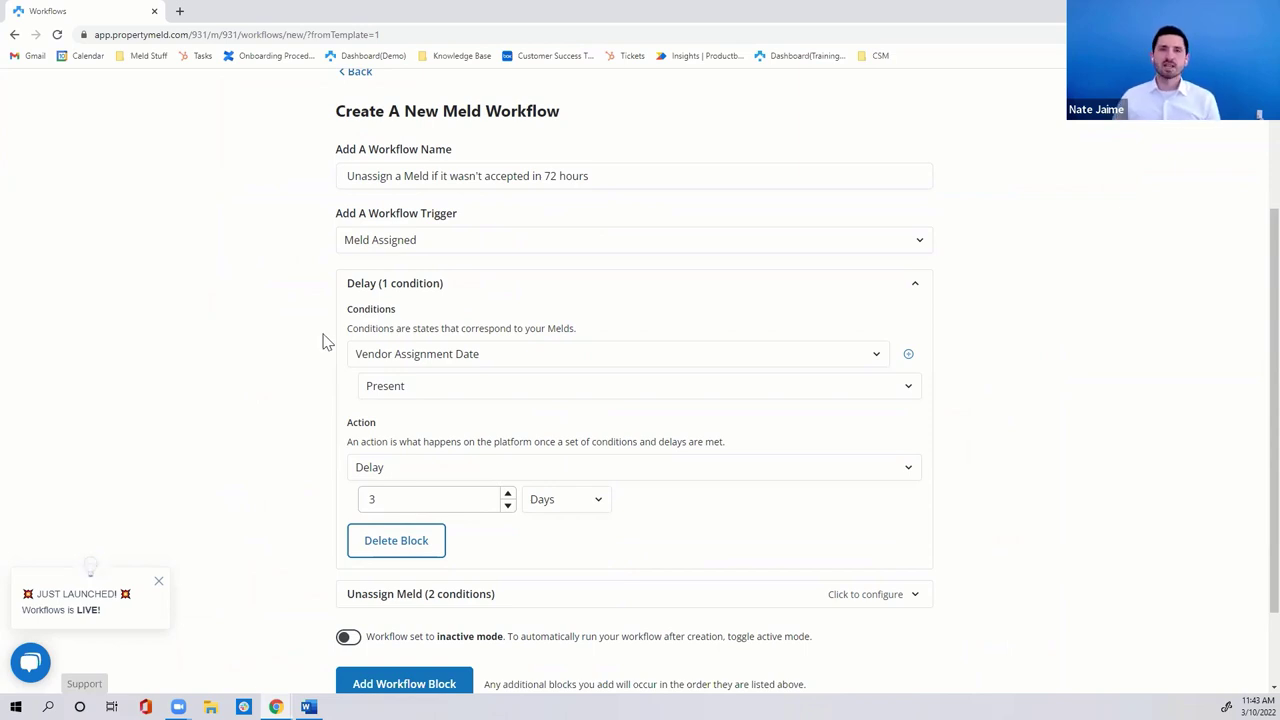
scroll(271, 340, down, 1)
scroll(278, 341, up, 1)
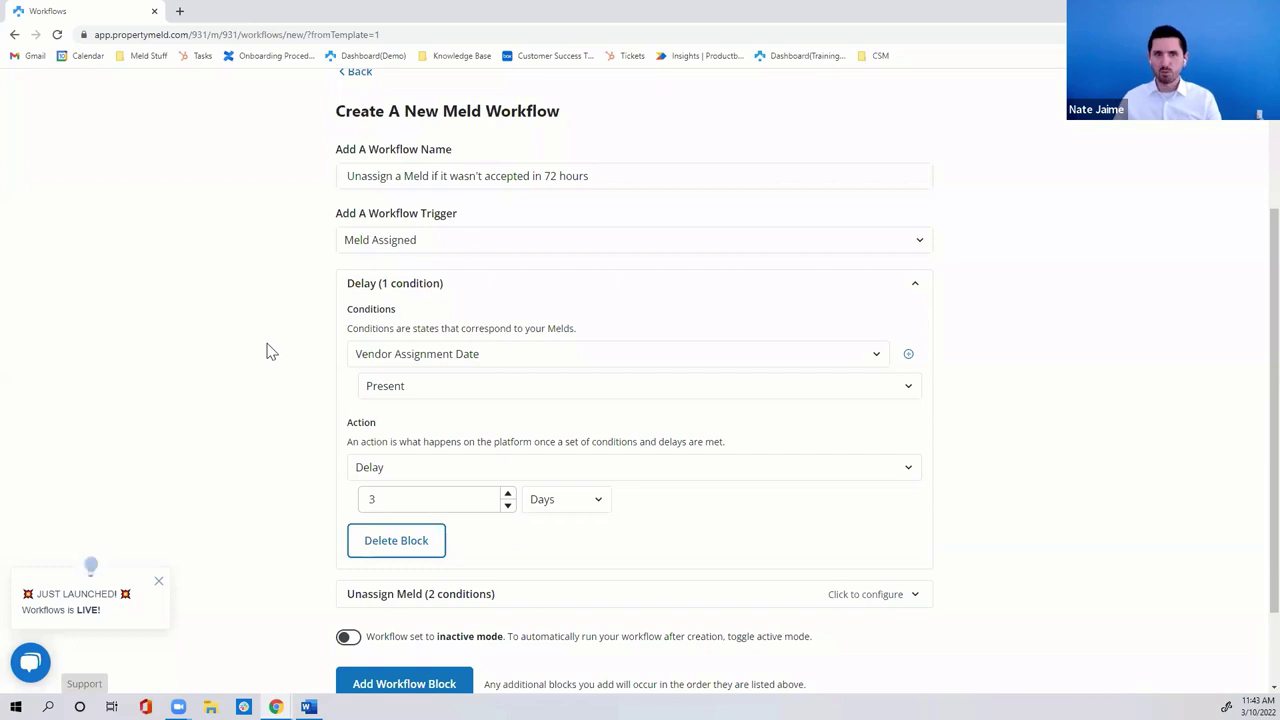
scroll(266, 351, down, 1)
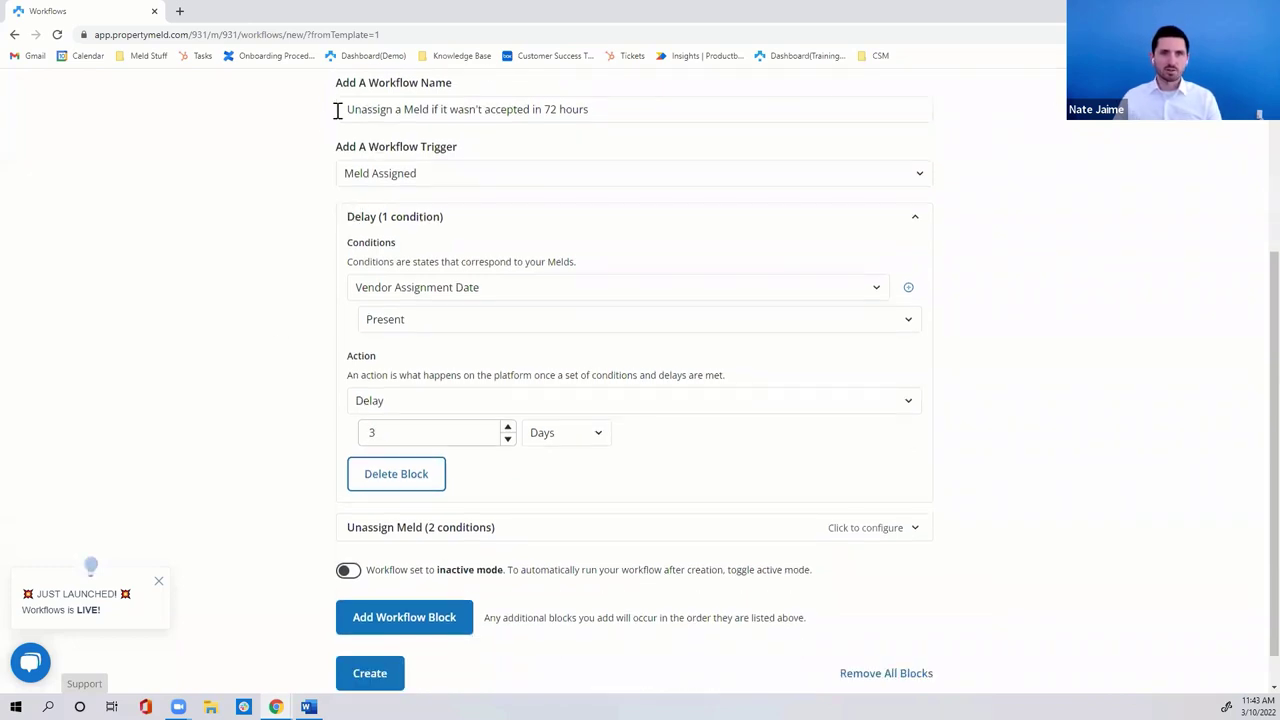
- Examine the available trigger events for the new workflow, keeping Meld Assigned as the trigger
click(452, 175)
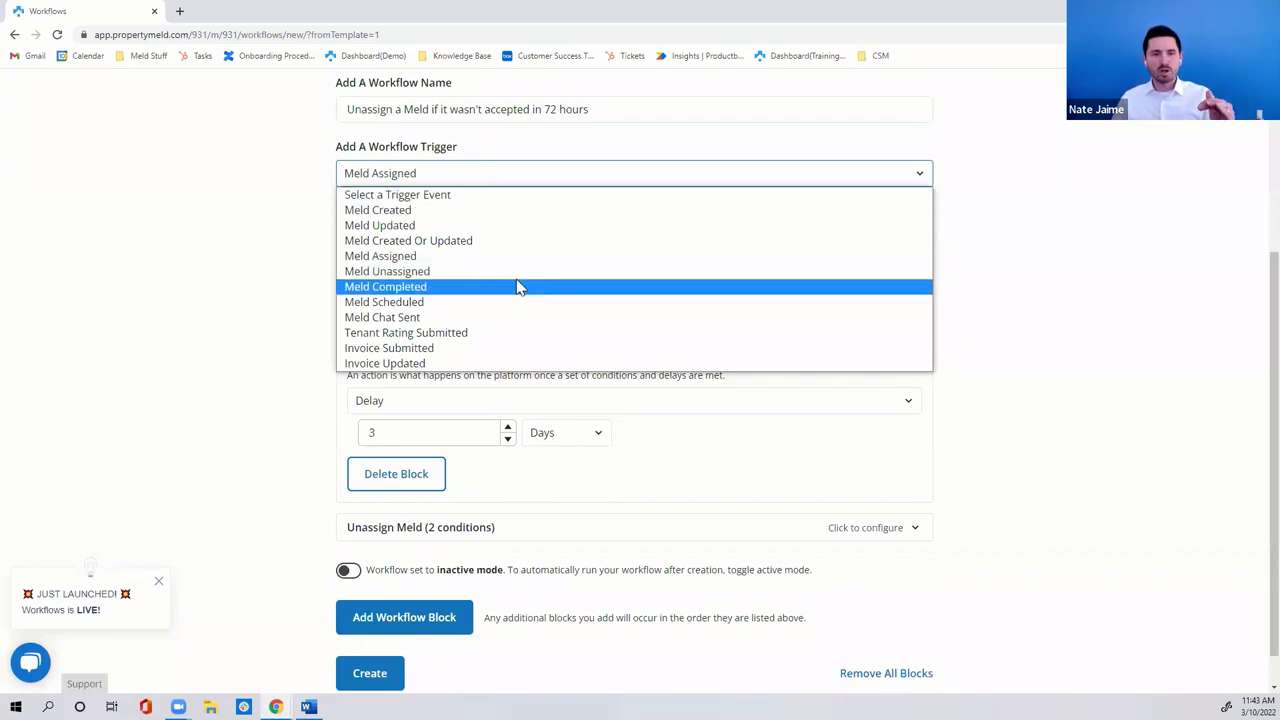
click(233, 224)
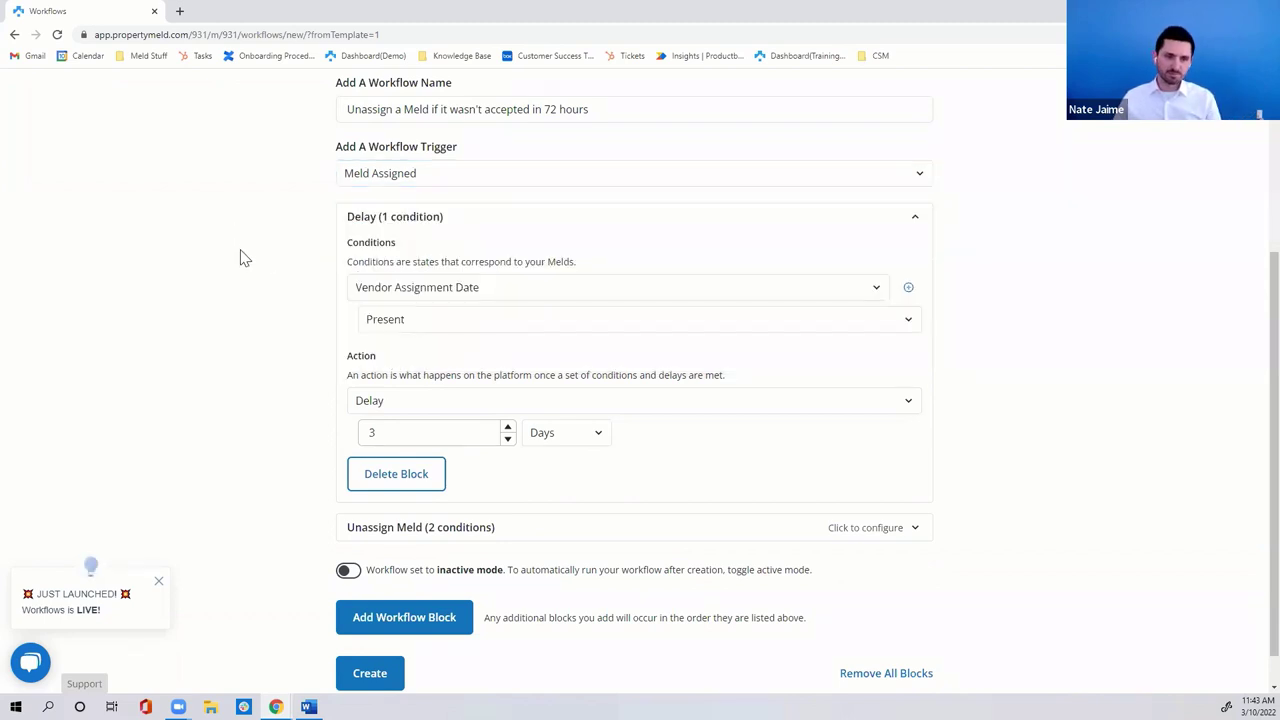
scroll(243, 277, down, 1)
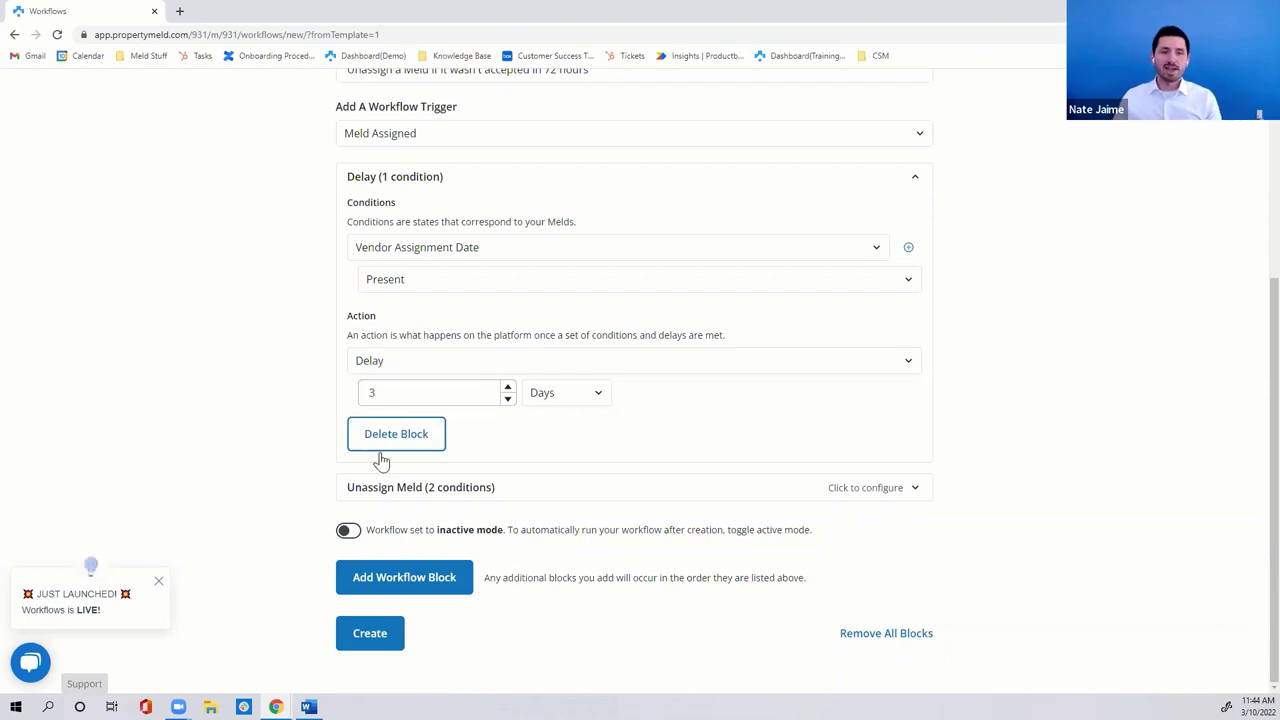
- Expand the Unassign Meld block and examine its conditions and the available actions without changing them
click(394, 489)
scroll(286, 389, down, 2)
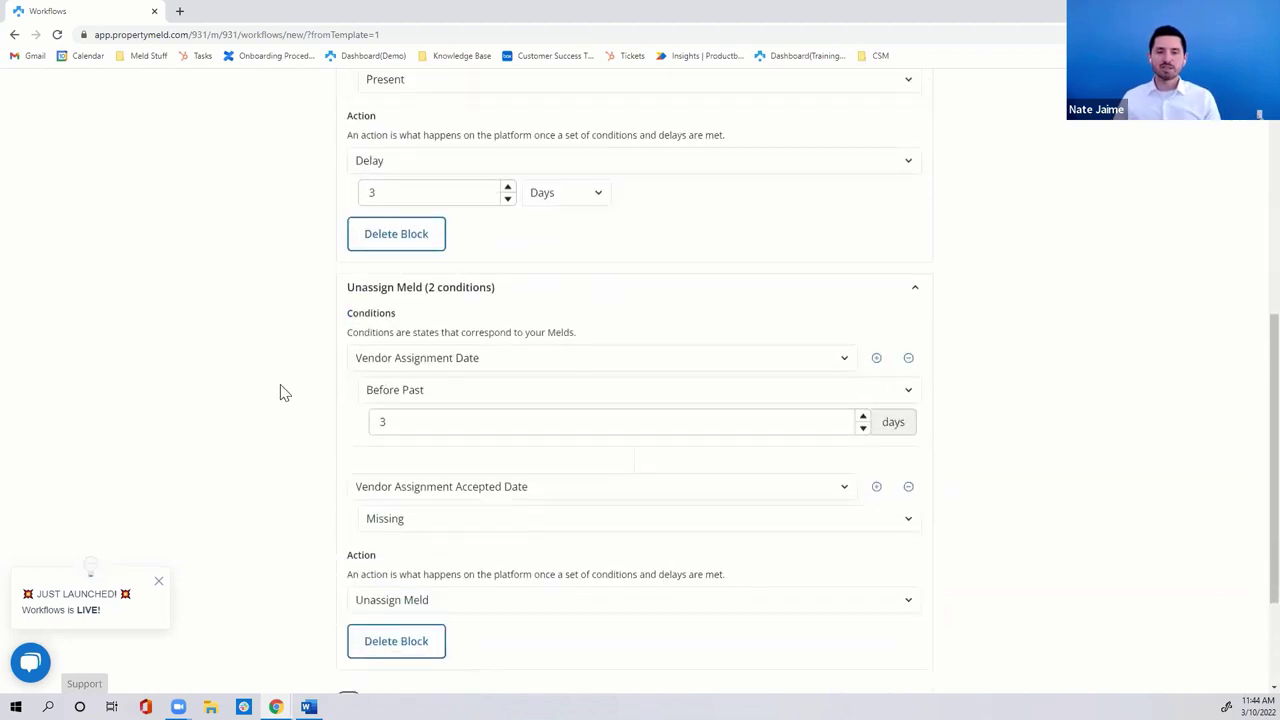
scroll(283, 391, down, 2)
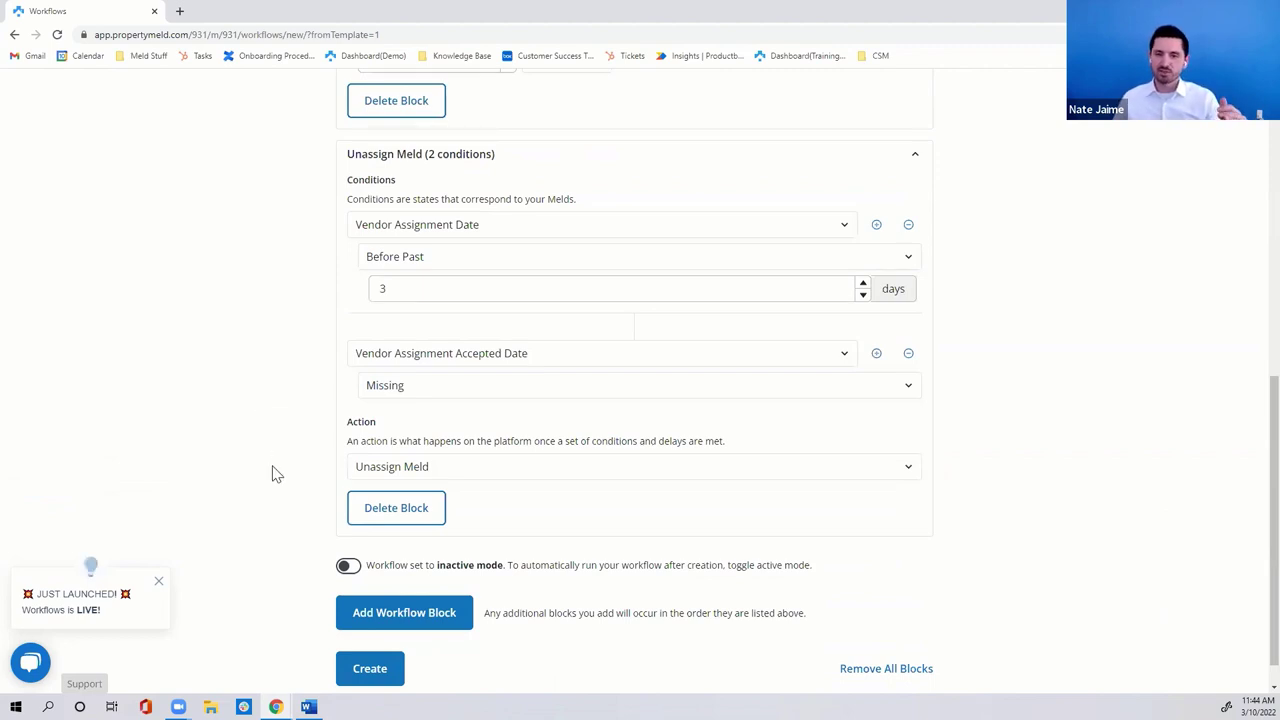
click(390, 470)
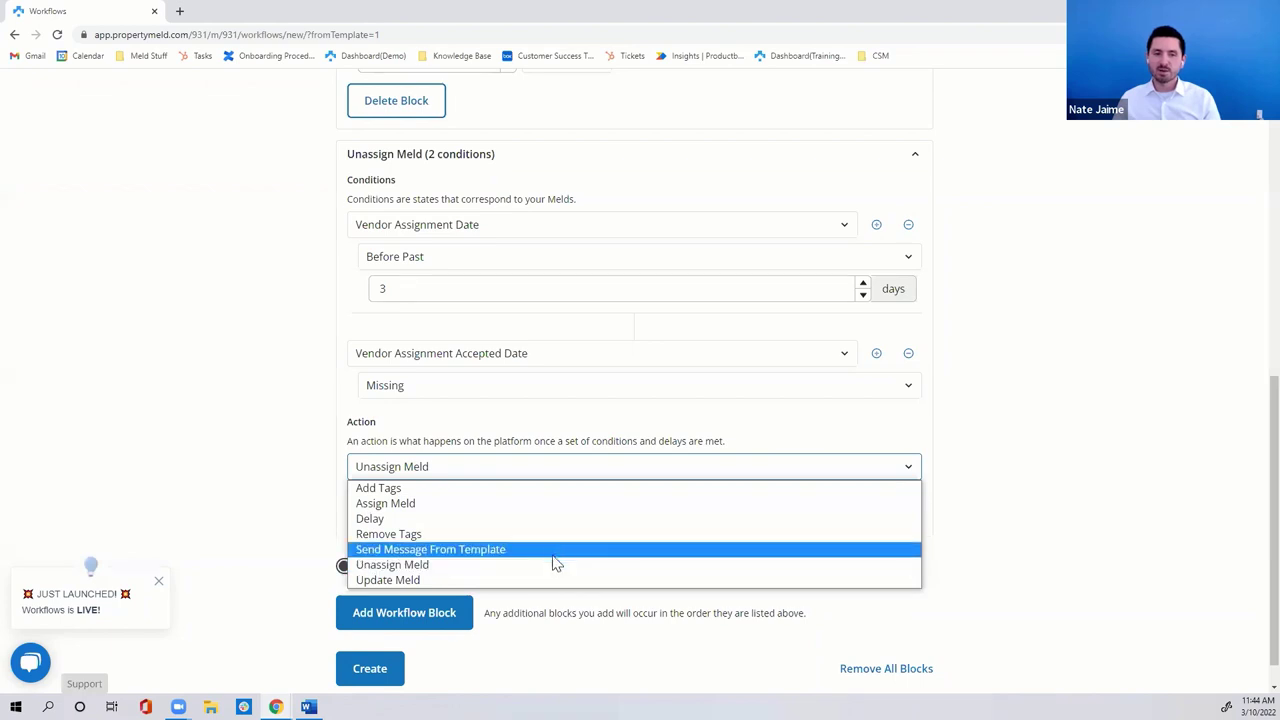
click(290, 456)
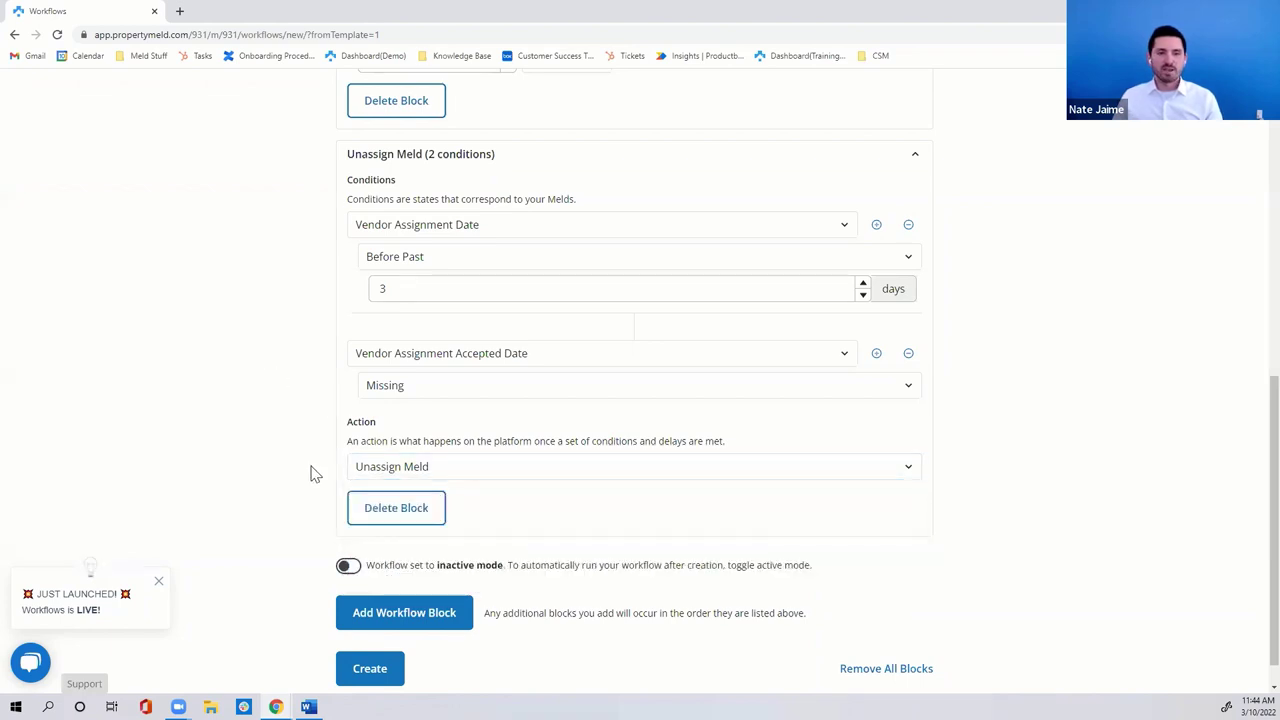
- Set the 72-hour unassign workflow to active mode and create it
click(342, 566)
scroll(345, 590, down, 1)
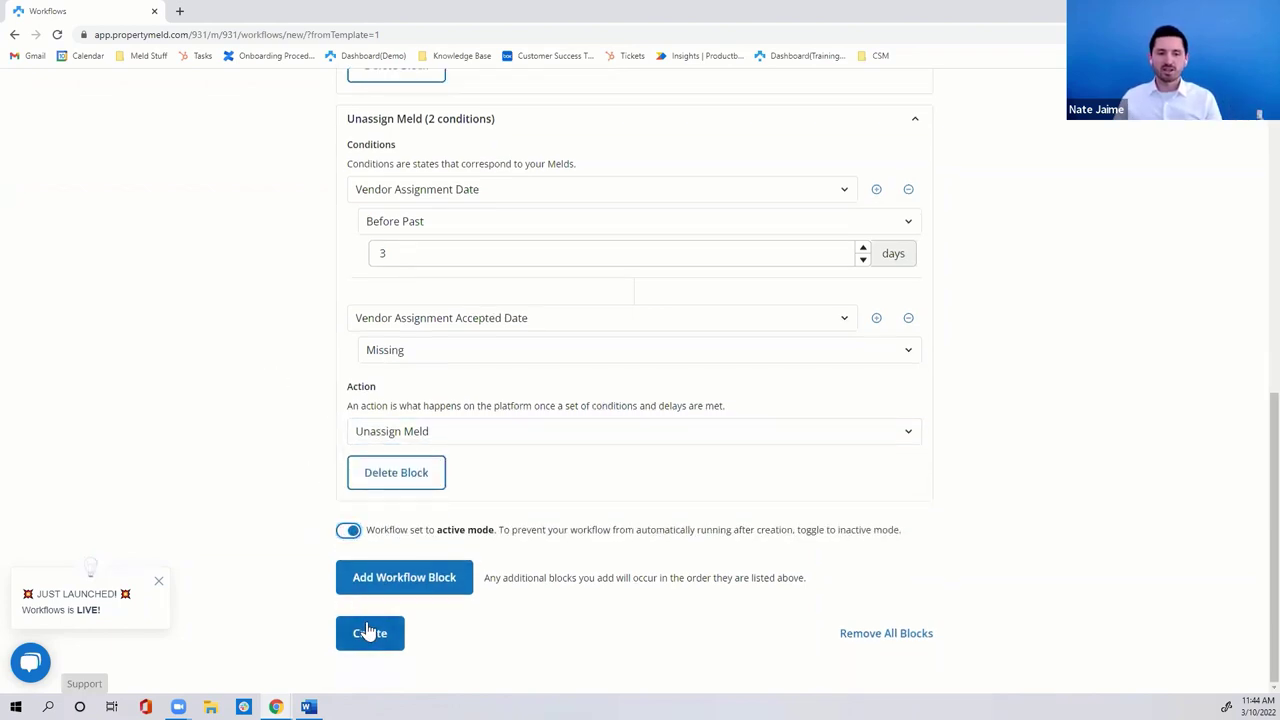
click(366, 631)
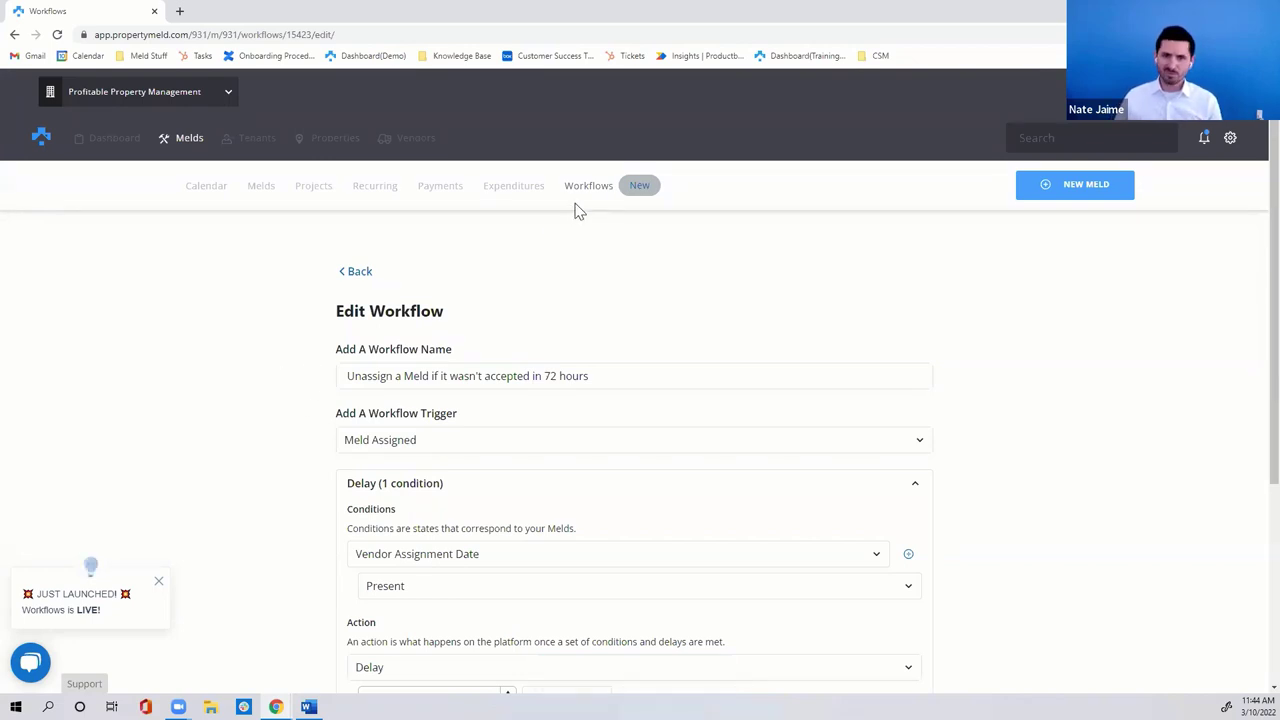
- Return to the workflow templates and start a workflow from "Request invoice if vendor did not upload one 24 hours after work was completed"
click(589, 190)
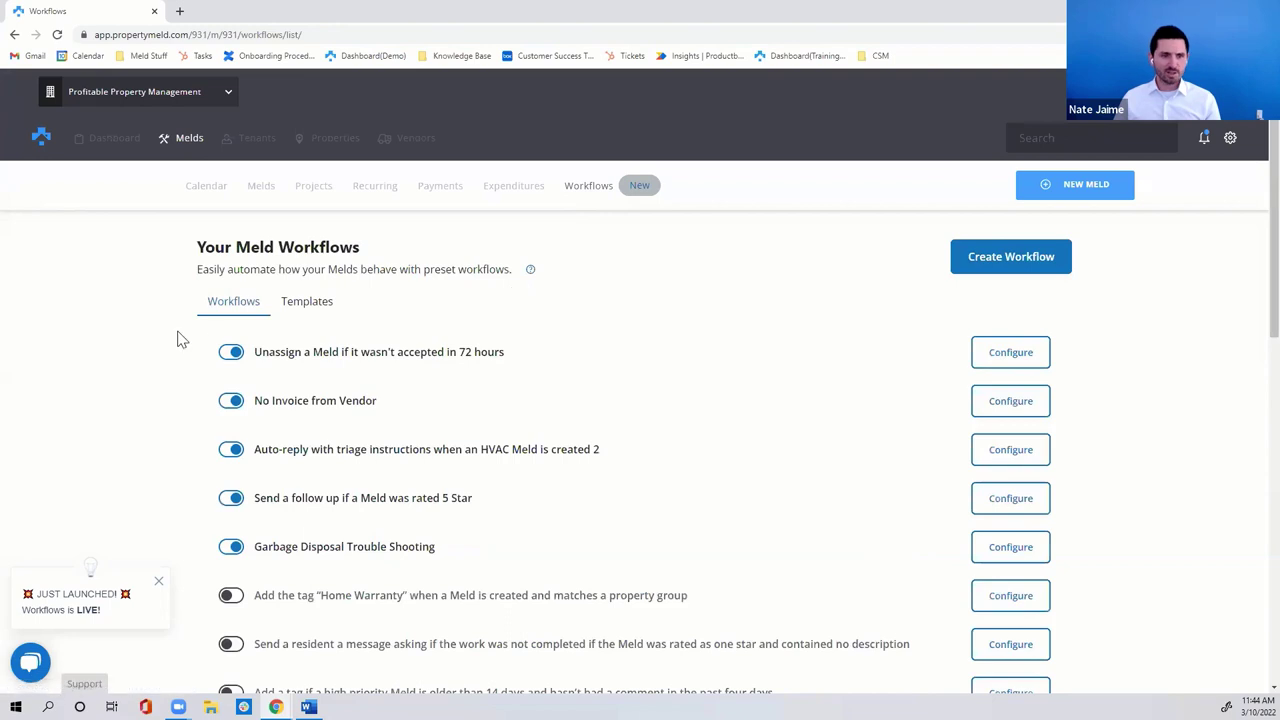
scroll(97, 368, down, 2)
drag(320, 268, 431, 251)
click(300, 172)
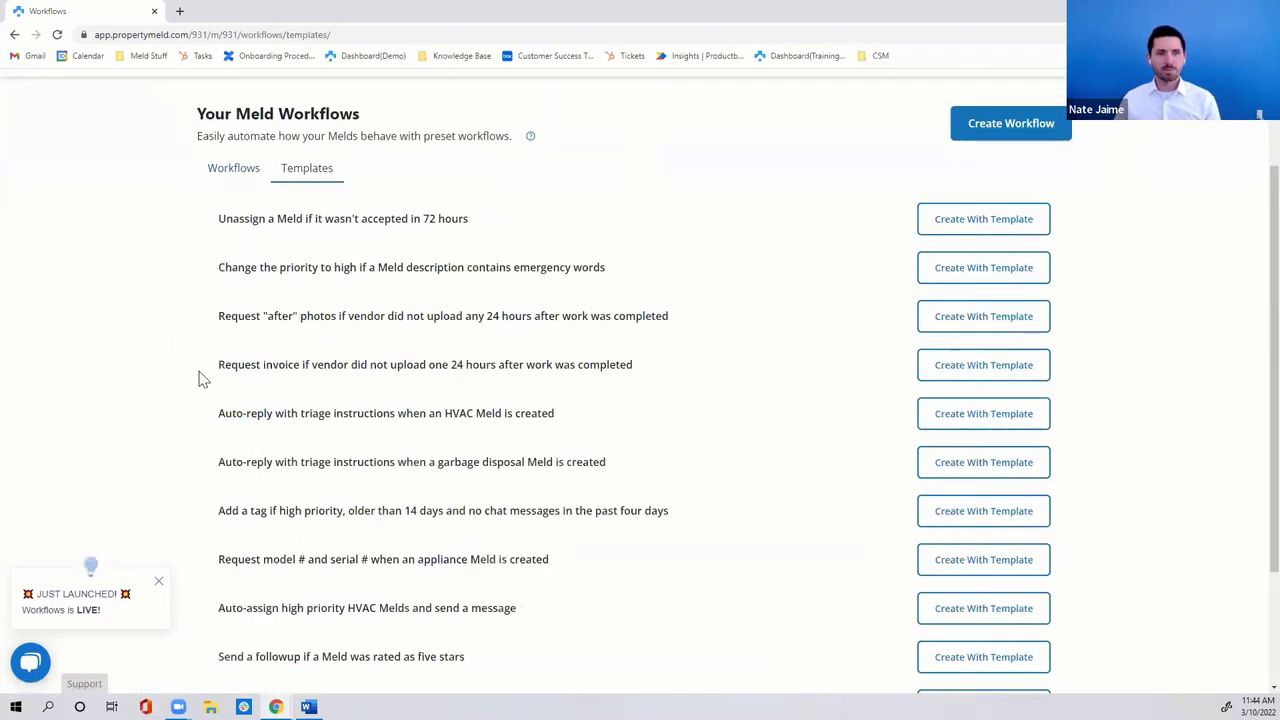
drag(216, 366, 646, 372)
click(646, 372)
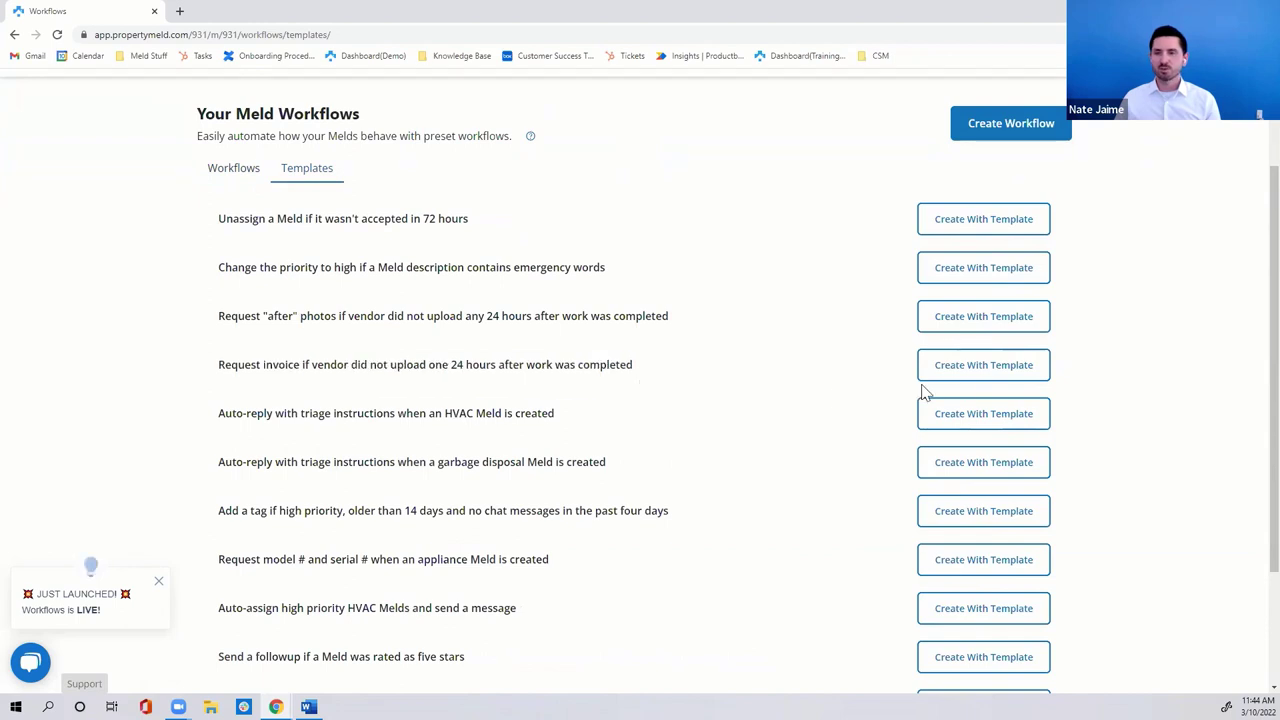
click(1008, 366)
scroll(236, 368, down, 2)
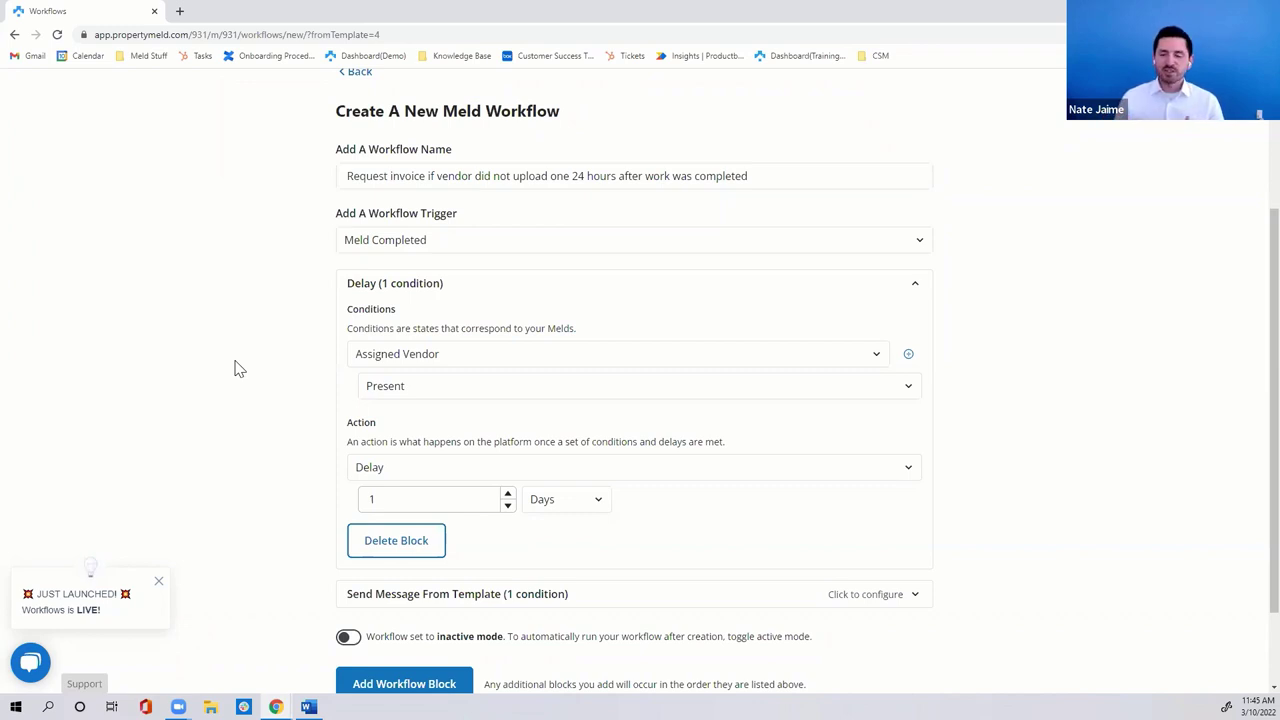
- Review the Delay block, expand the Send Message From Template block and choose "Vendor - No Invoice" as its message template
scroll(235, 369, down, 2)
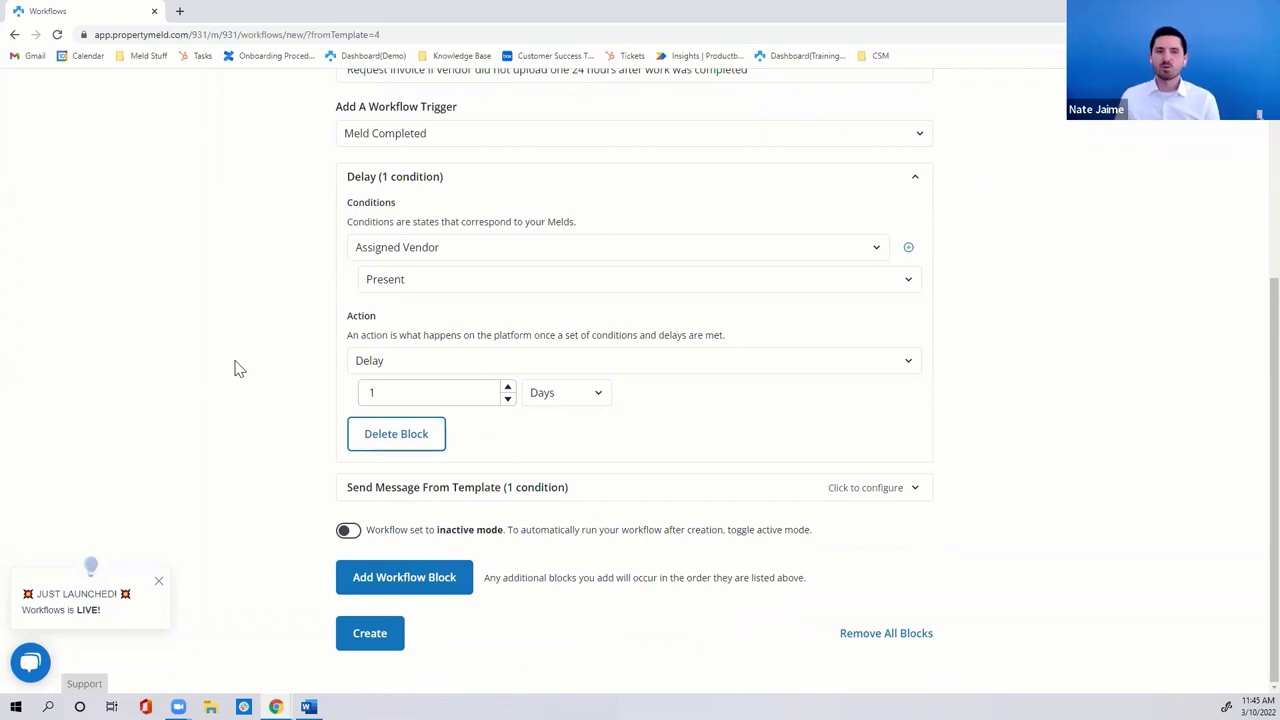
scroll(235, 368, up, 1)
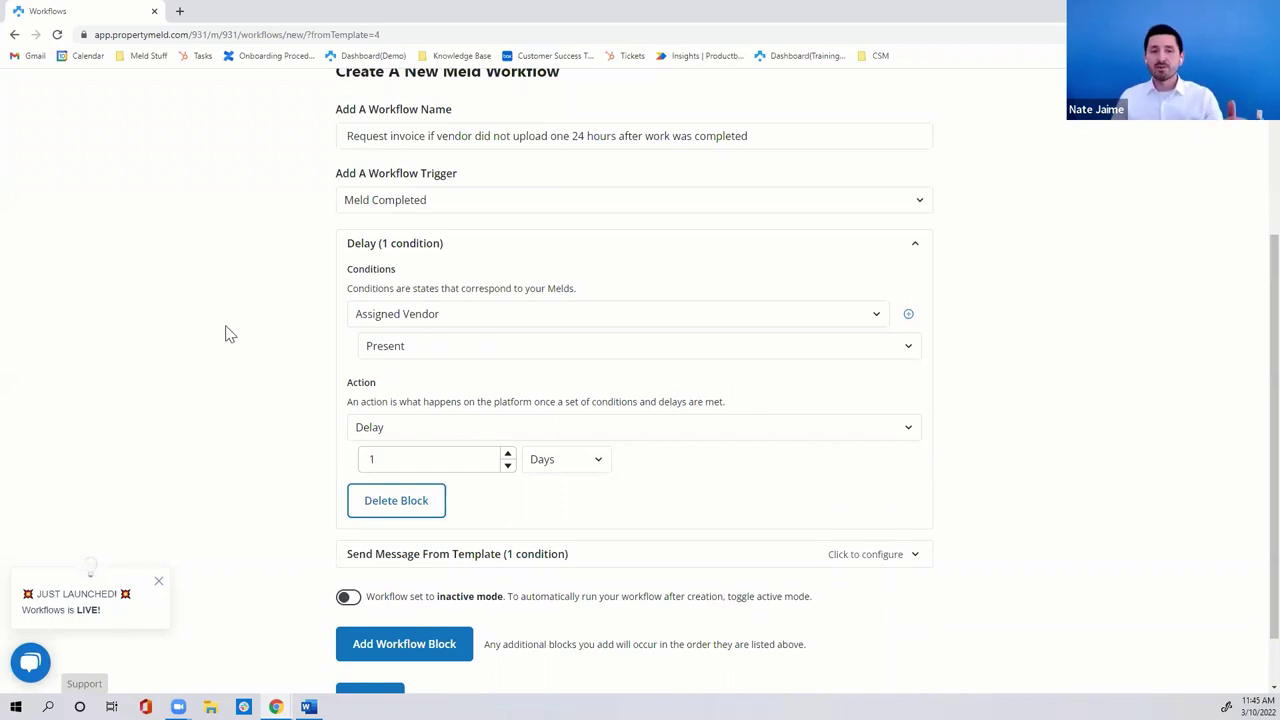
scroll(225, 333, down, 1)
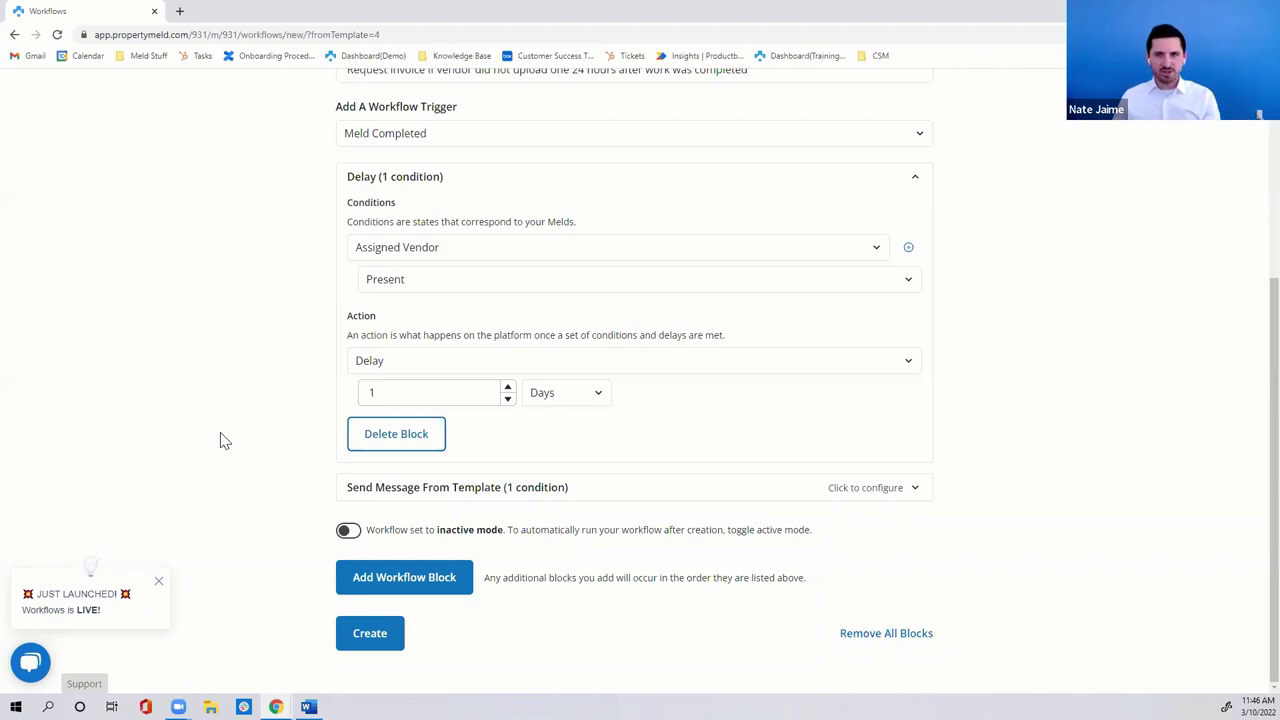
click(378, 489)
scroll(322, 485, down, 2)
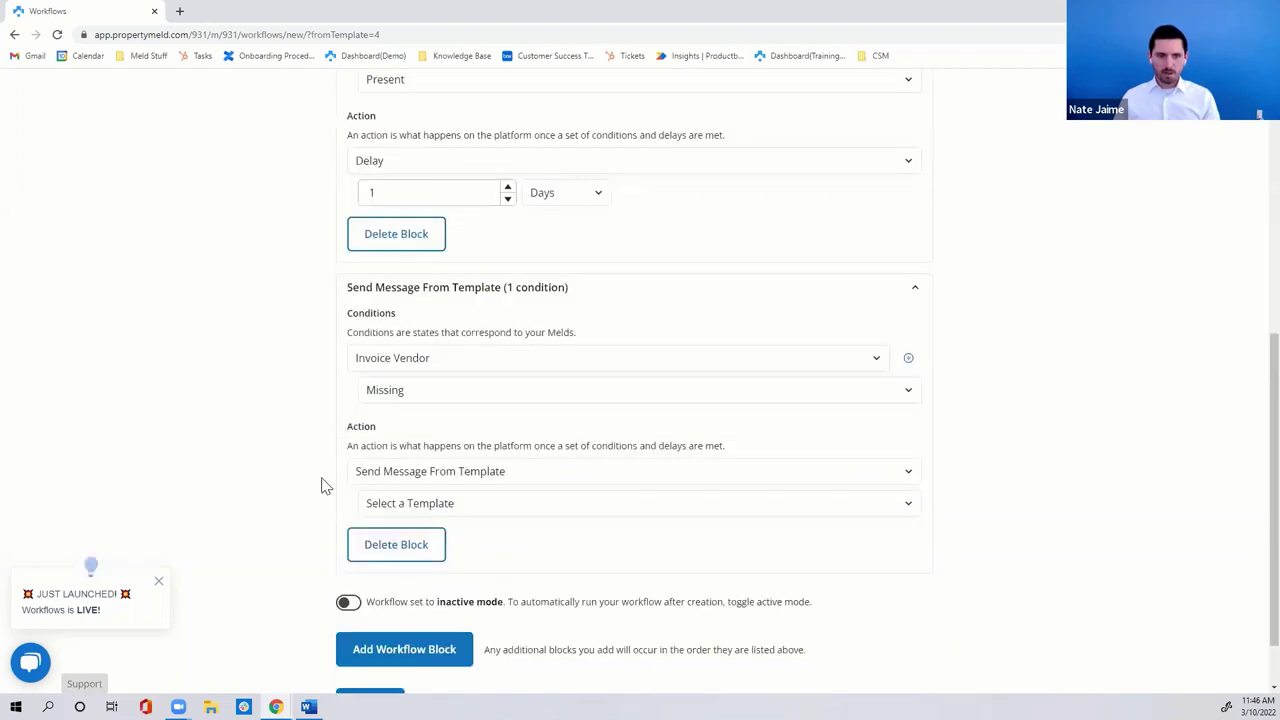
click(396, 508)
click(396, 508)
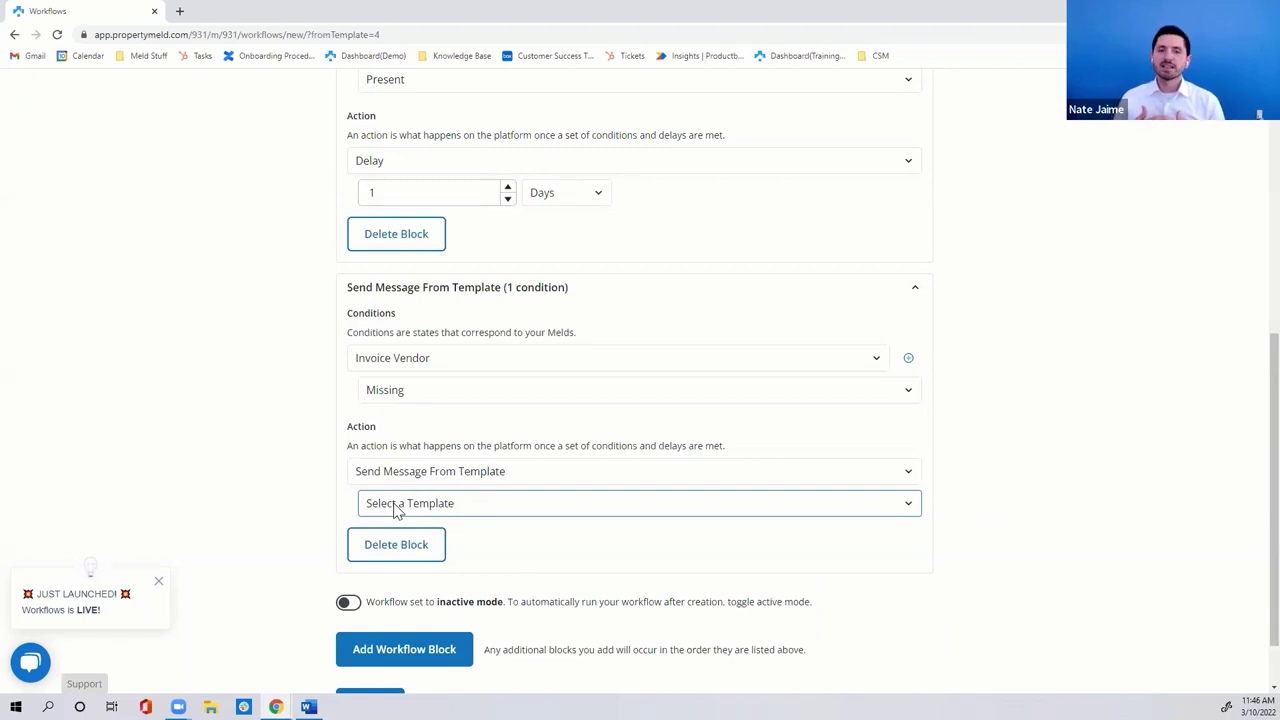
click(397, 507)
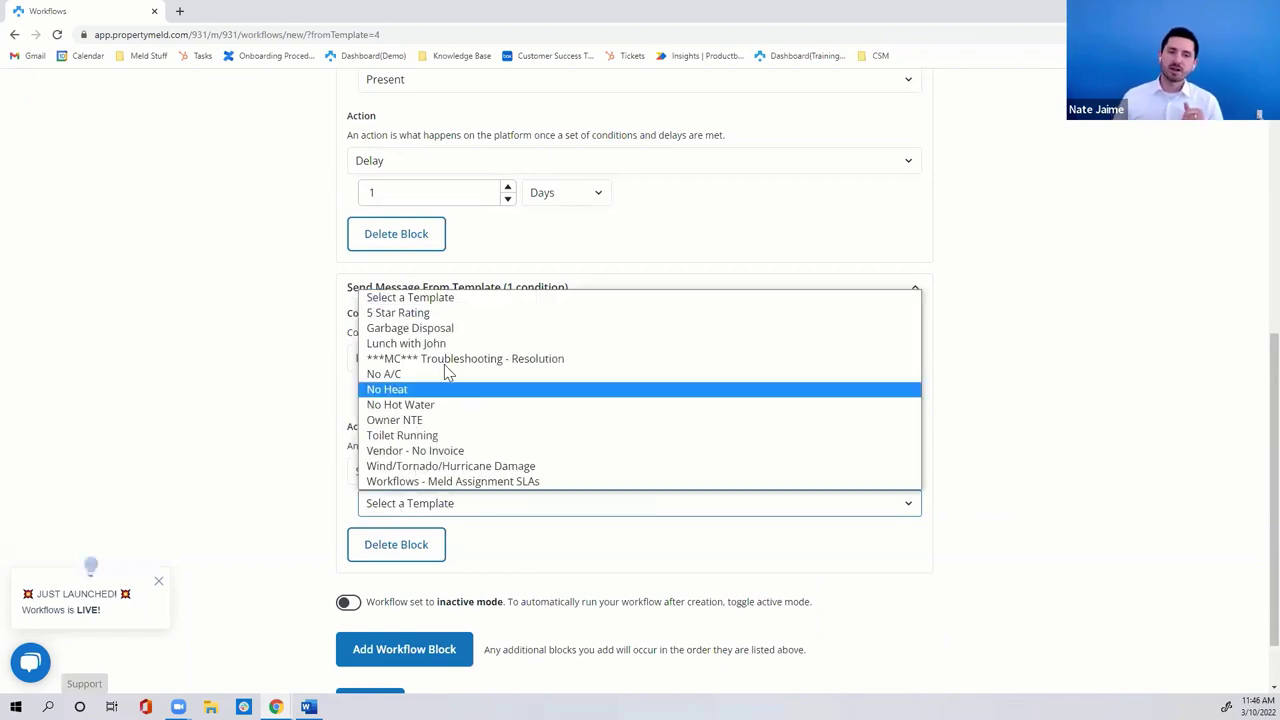
click(544, 455)
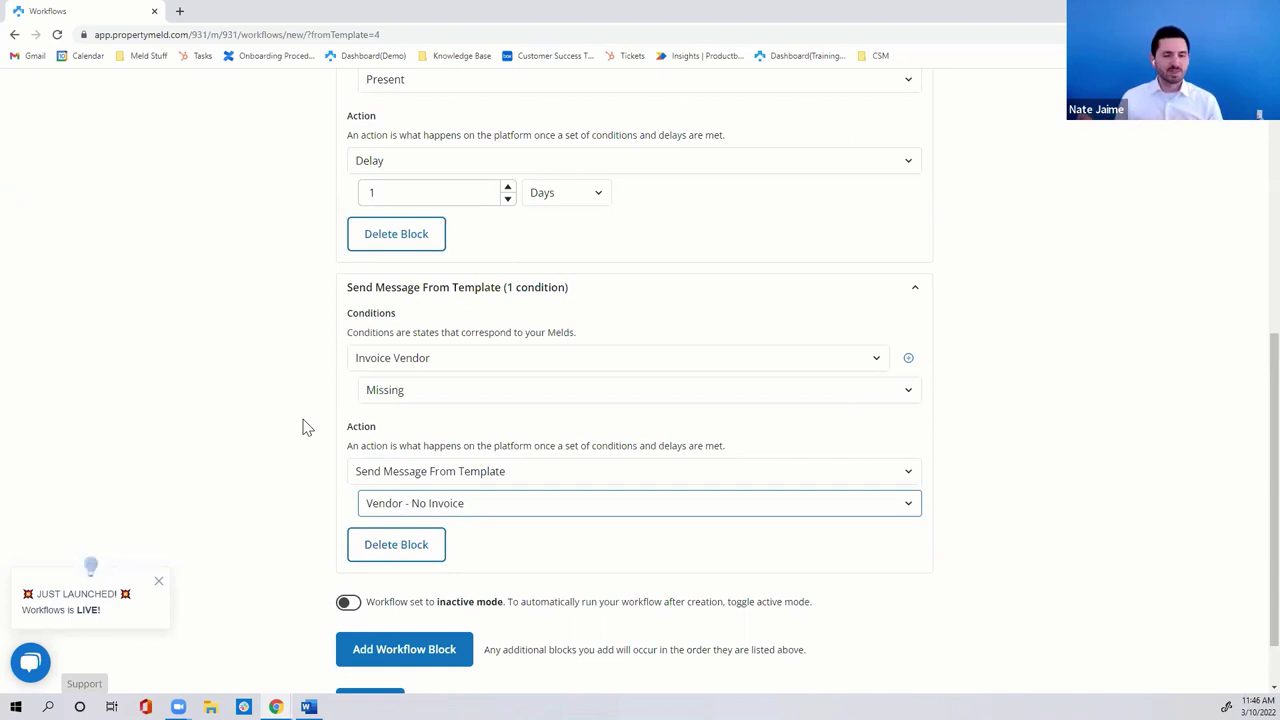
- Set the invoice request workflow to active mode and create it
scroll(441, 483, down, 1)
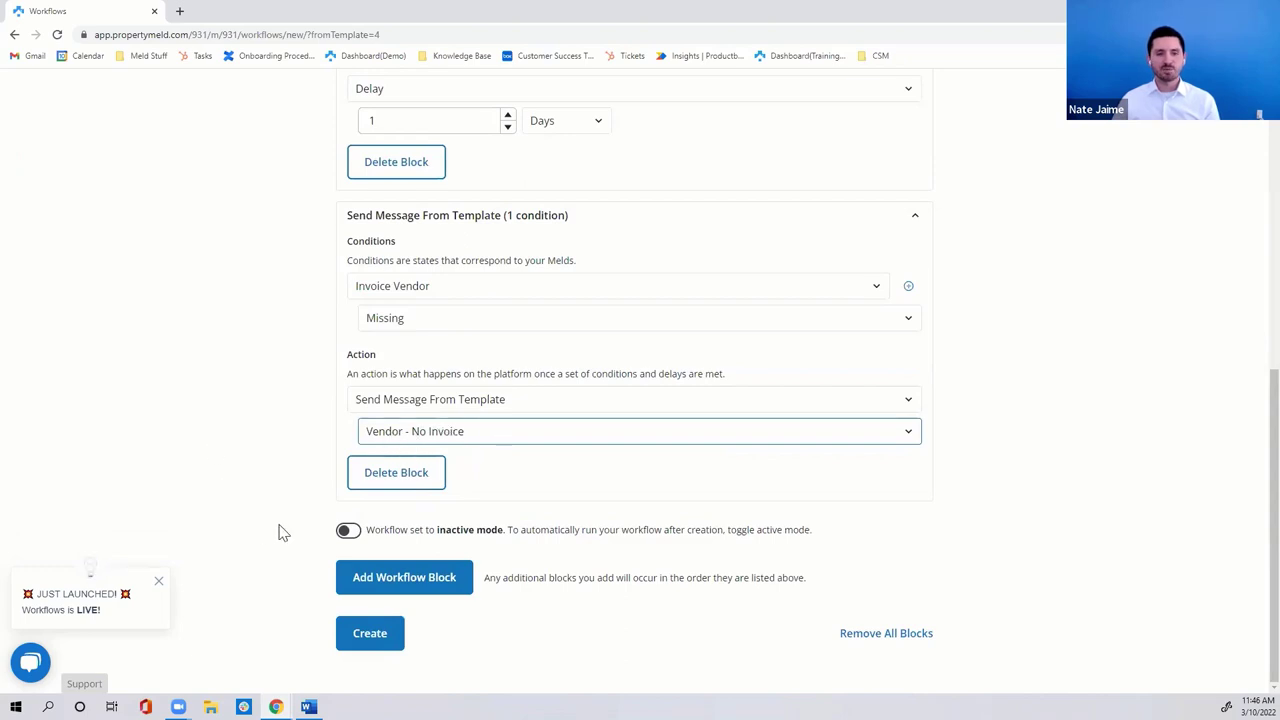
click(347, 531)
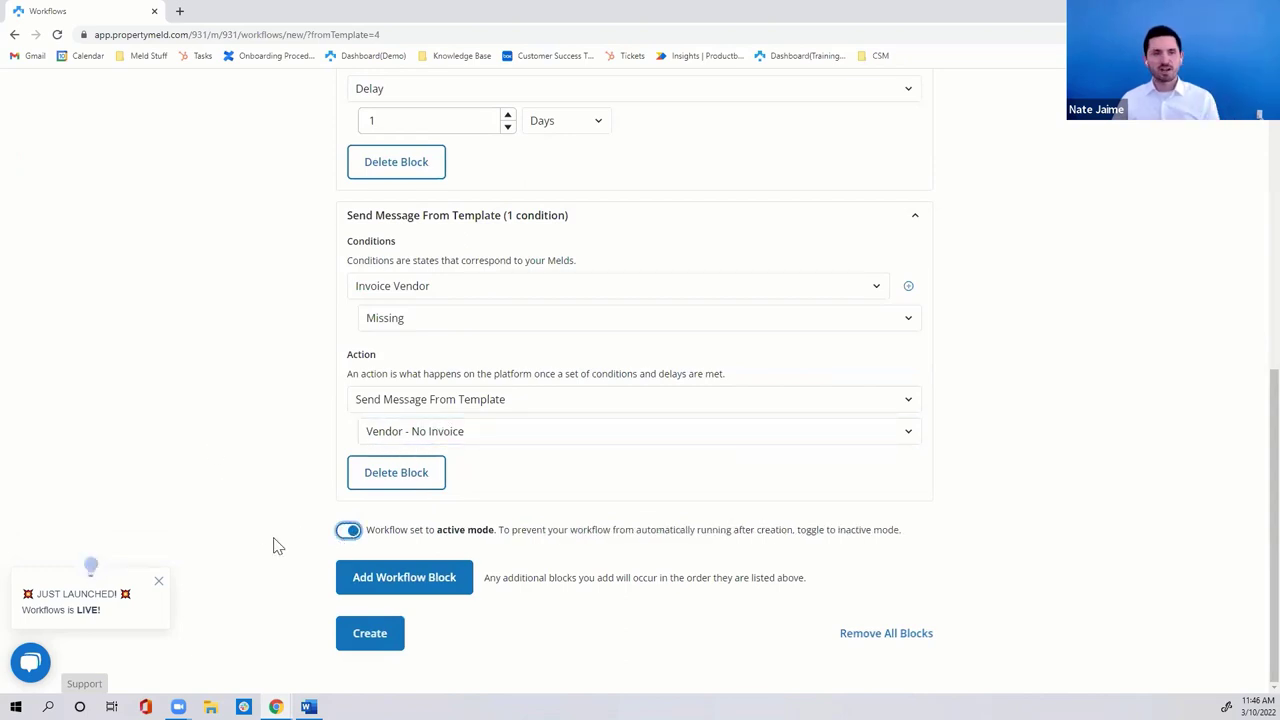
click(385, 645)
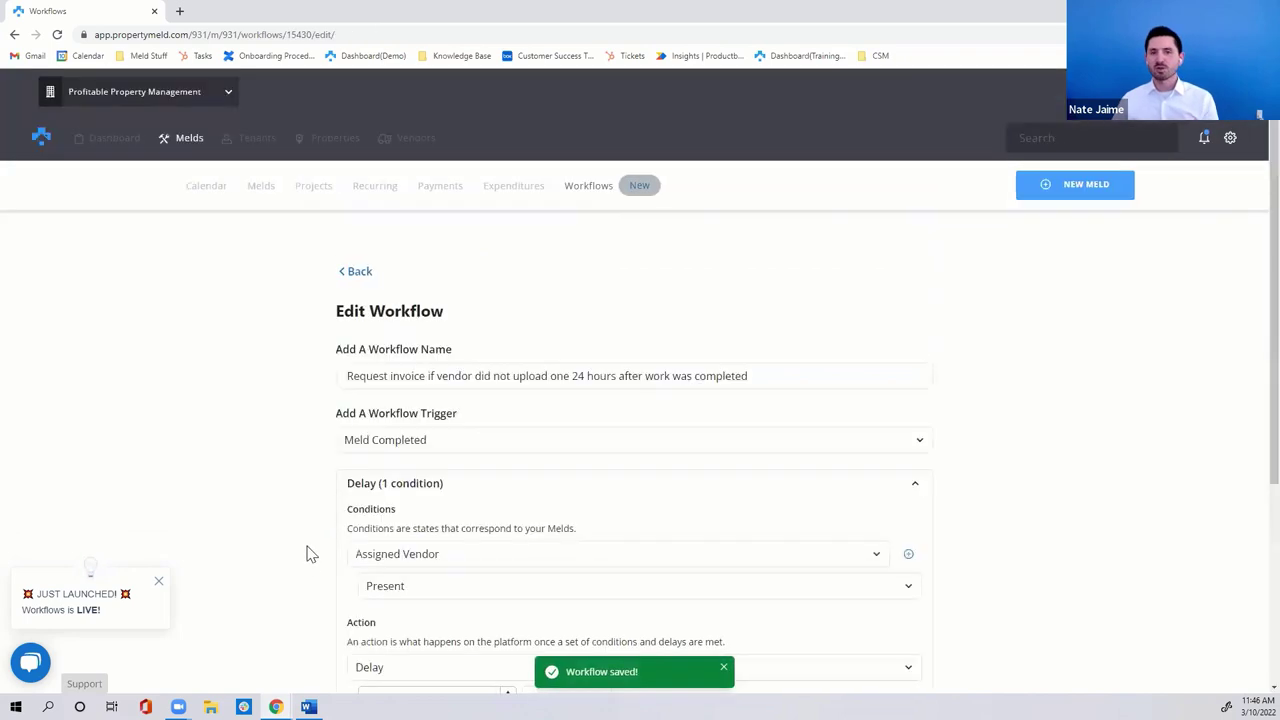
- Go back to the workflow list, review it and reopen the list of workflow templates
click(366, 279)
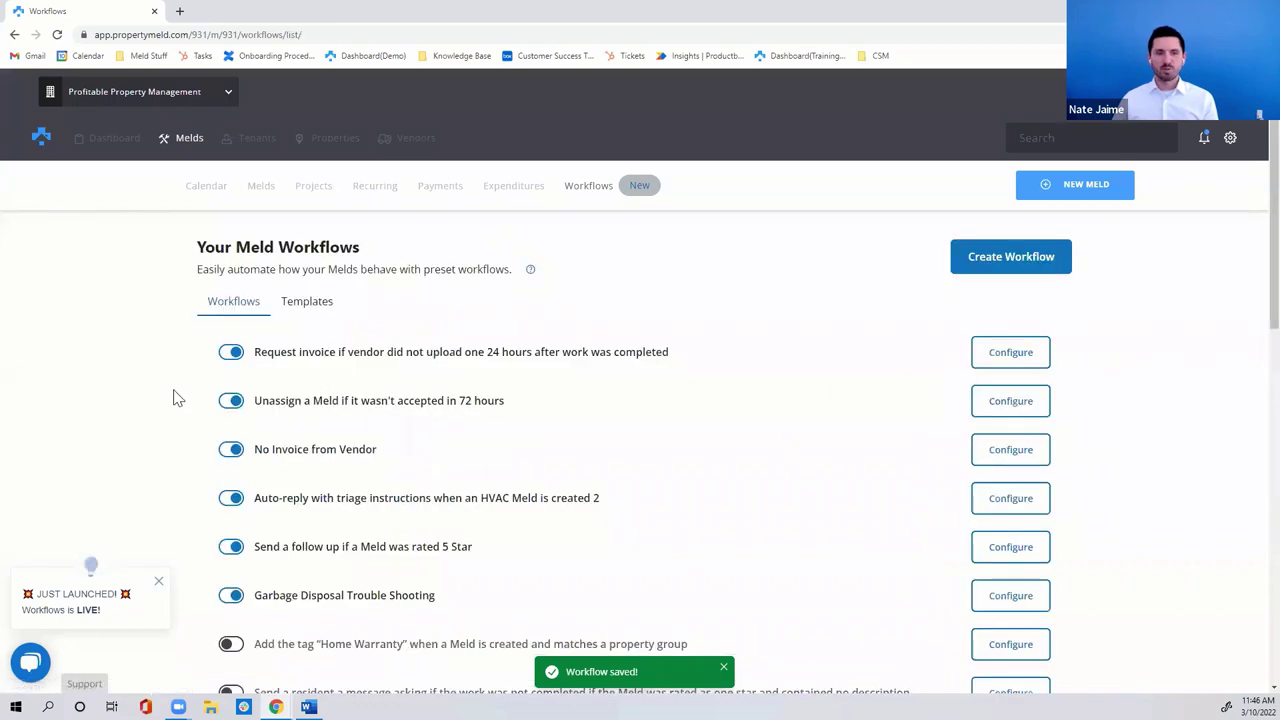
scroll(171, 394, down, 2)
click(314, 175)
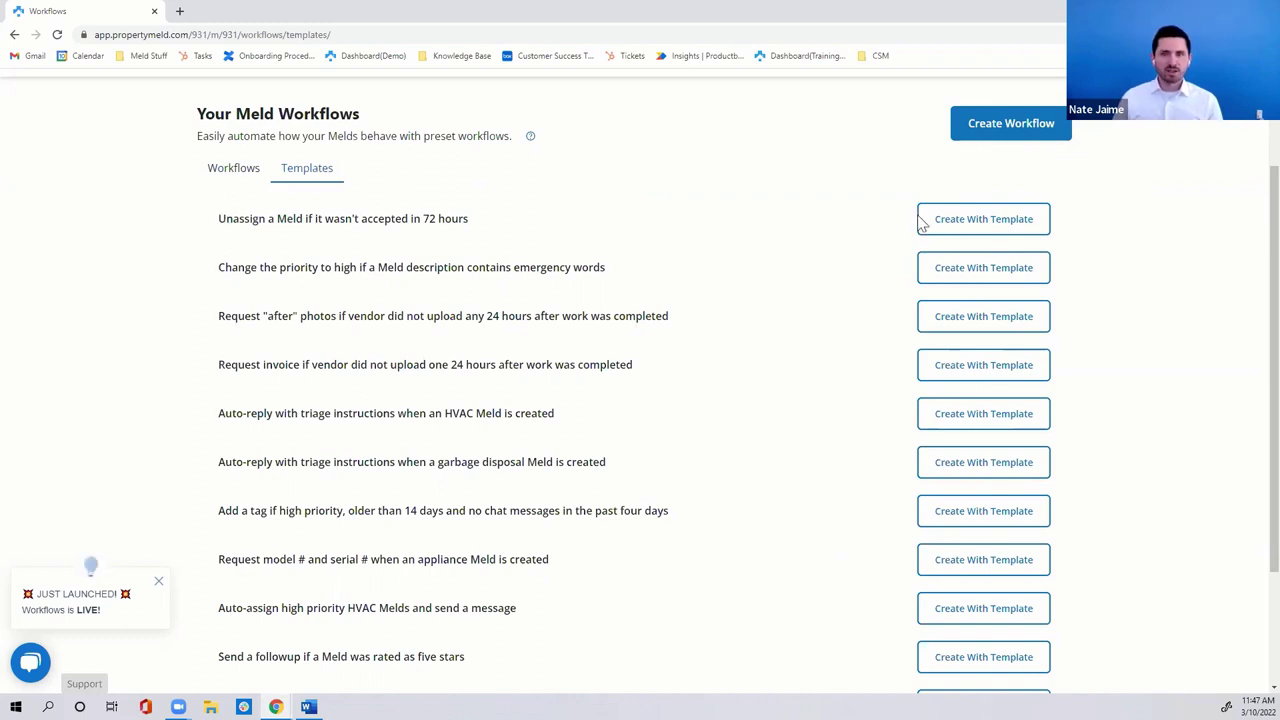
- Start a workflow from the template "Auto-reply with triage instructions when a garbage disposal Meld is created"
scroll(760, 246, up, 1)
scroll(762, 252, up, 1)
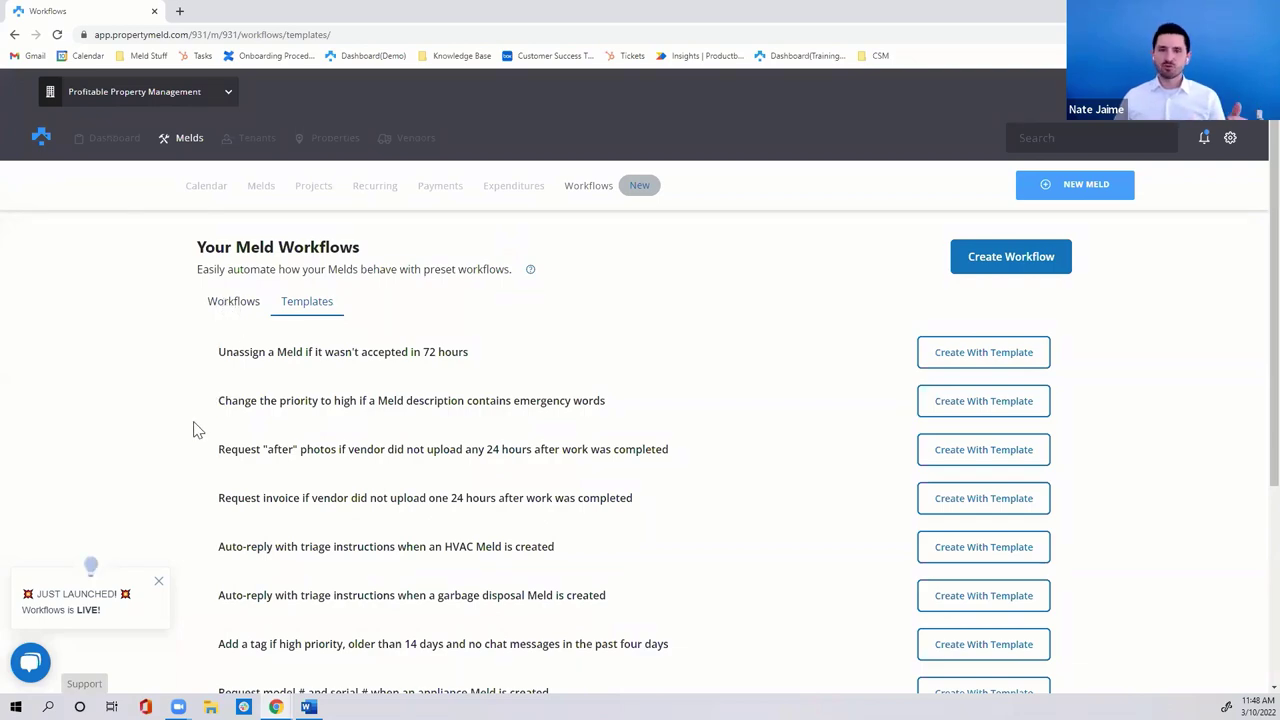
scroll(192, 430, down, 2)
scroll(168, 435, down, 2)
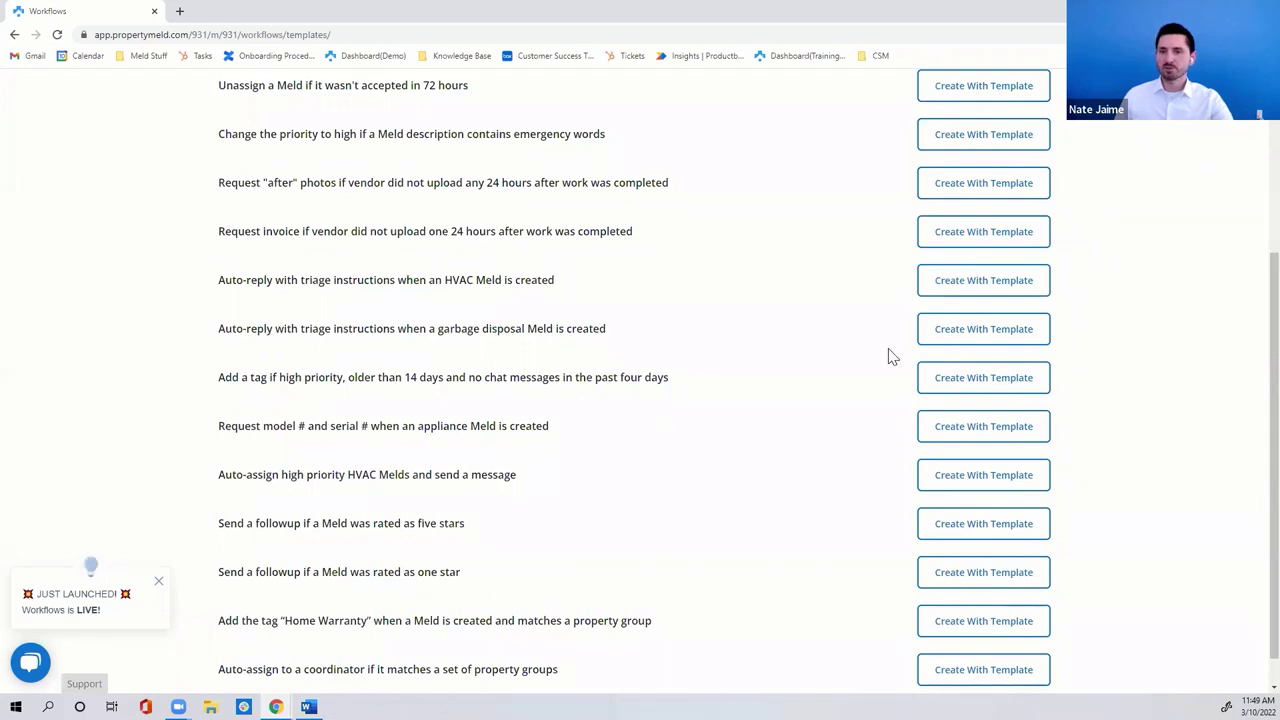
click(958, 340)
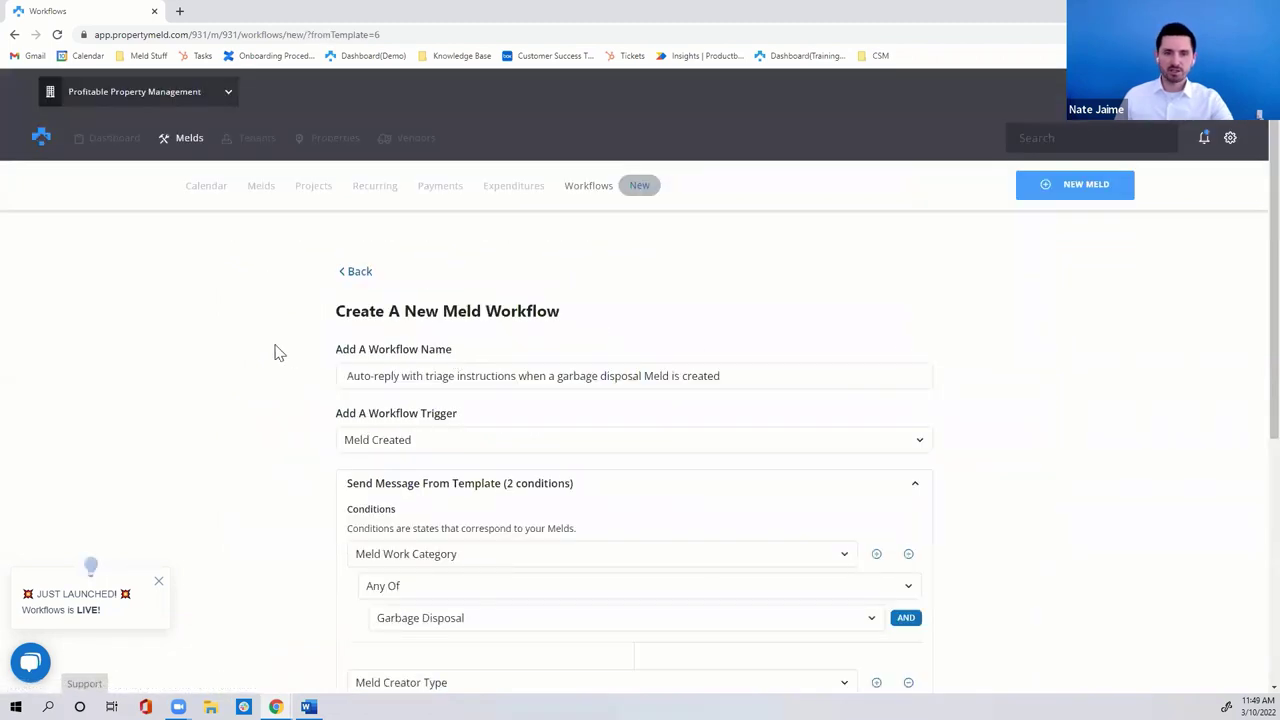
- Review the trigger and conditions, and choose "Garbage Disposal" as the message template for the Send Message From Template action
scroll(274, 351, down, 3)
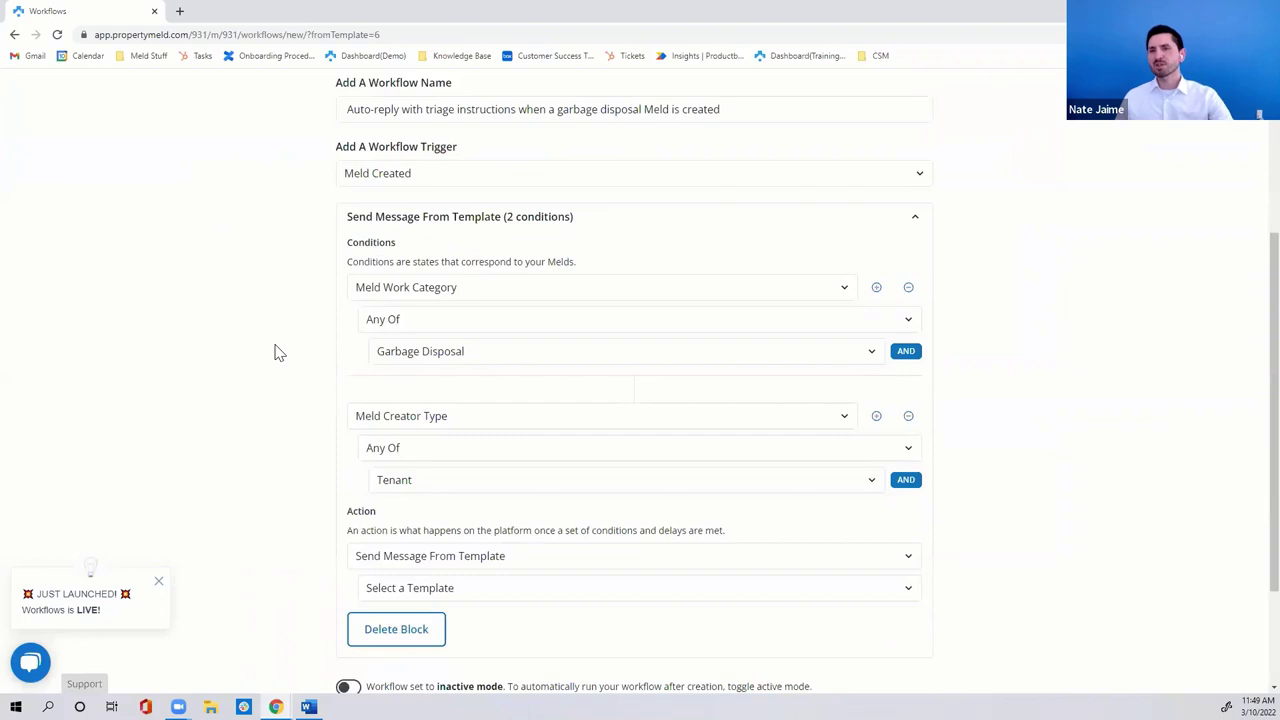
scroll(272, 351, up, 1)
scroll(252, 357, down, 1)
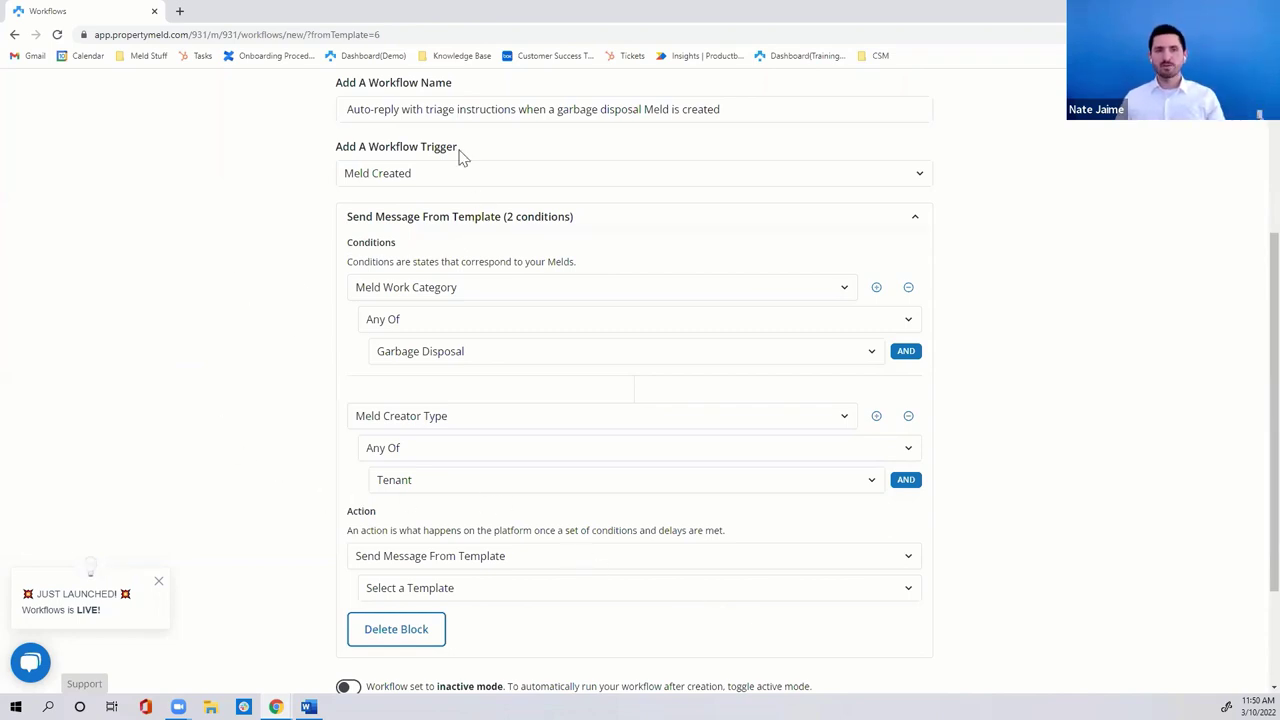
scroll(297, 514, down, 2)
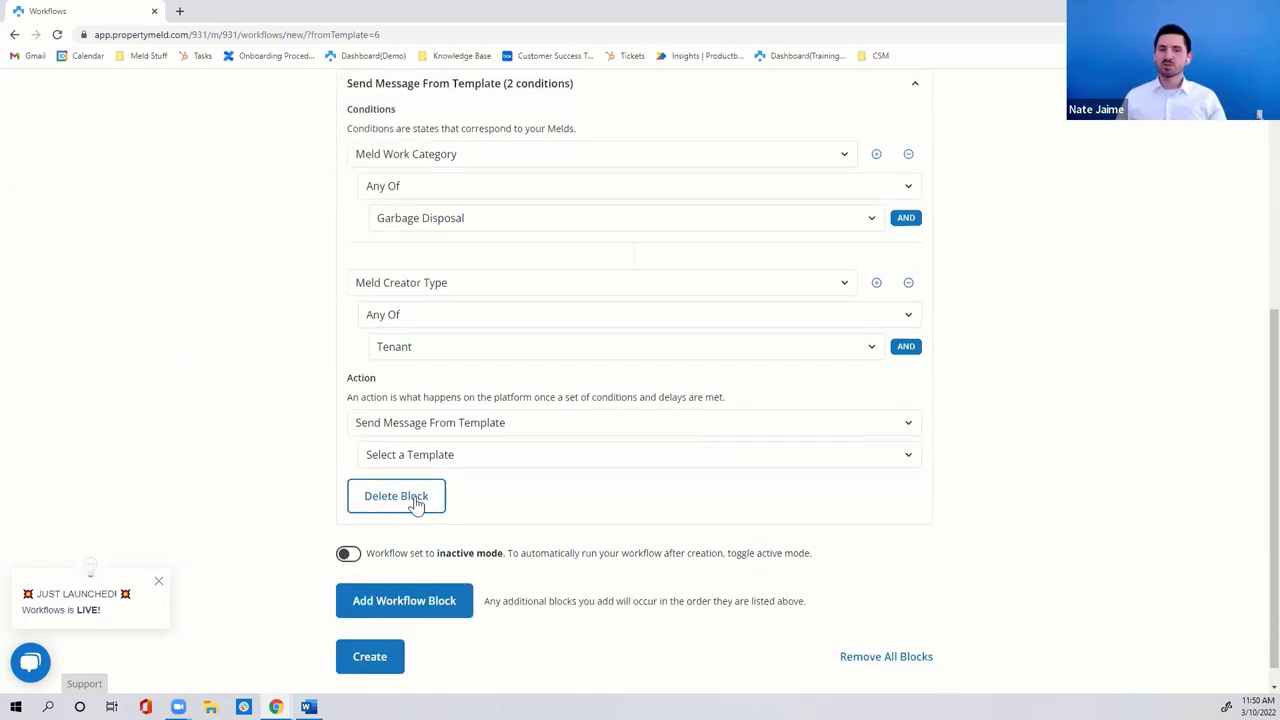
click(454, 458)
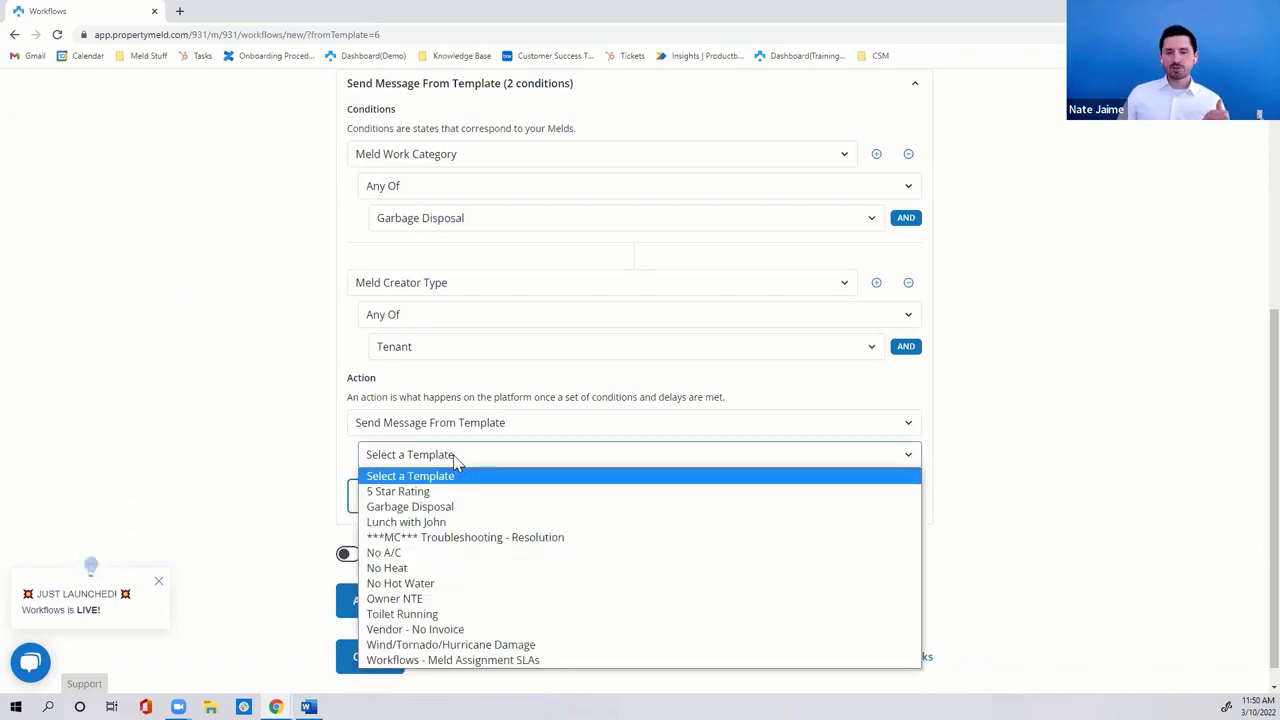
click(474, 508)
- Set the garbage disposal auto-reply workflow to active mode and create it
scroll(297, 416, up, 1)
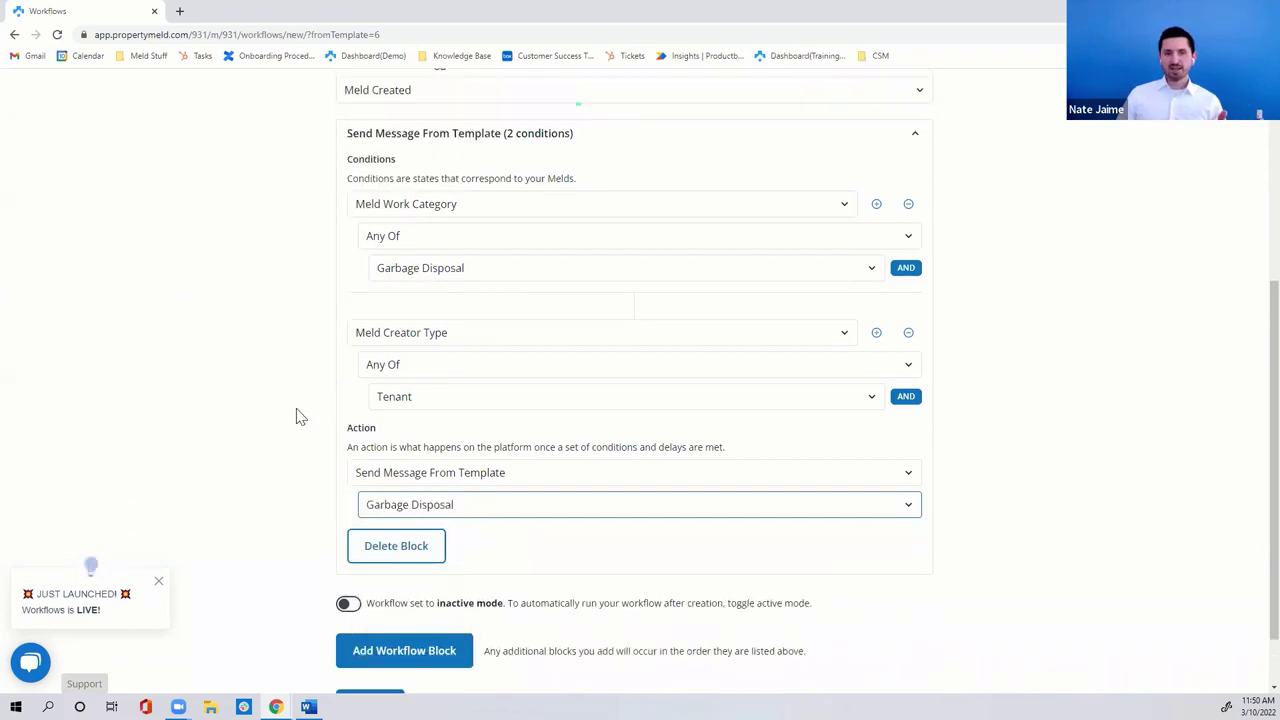
scroll(296, 416, up, 1)
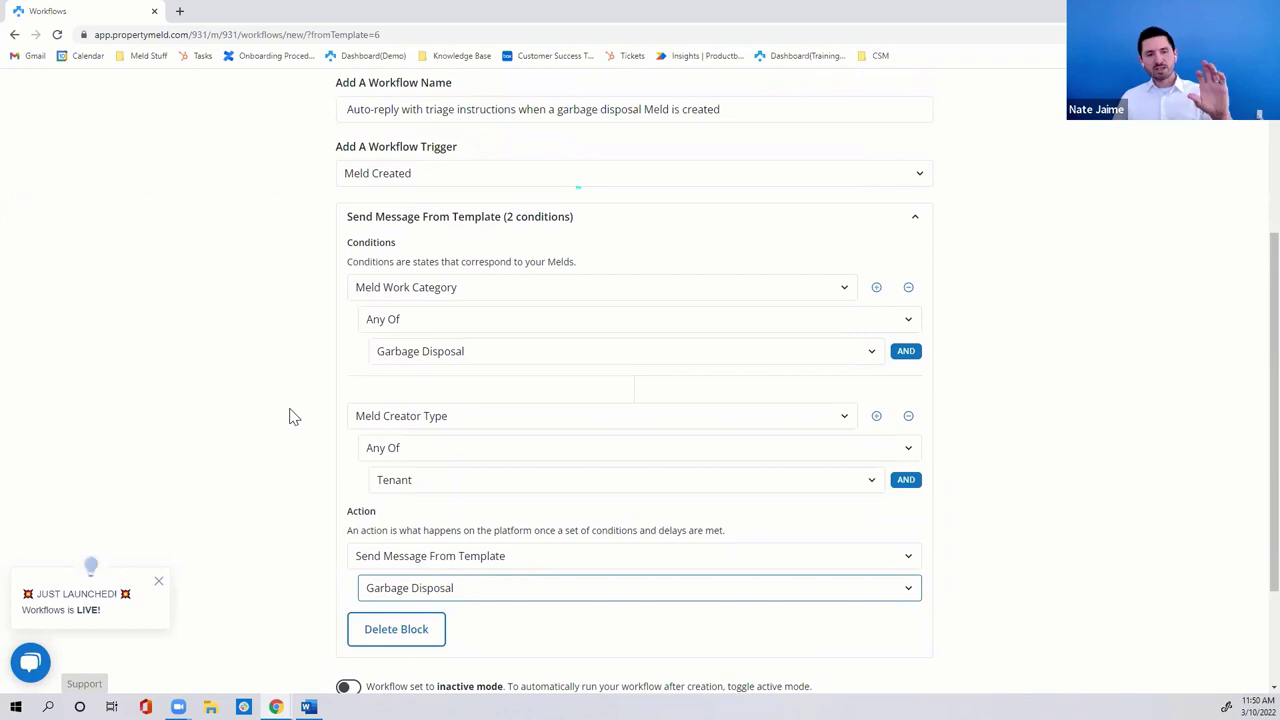
scroll(241, 444, down, 1)
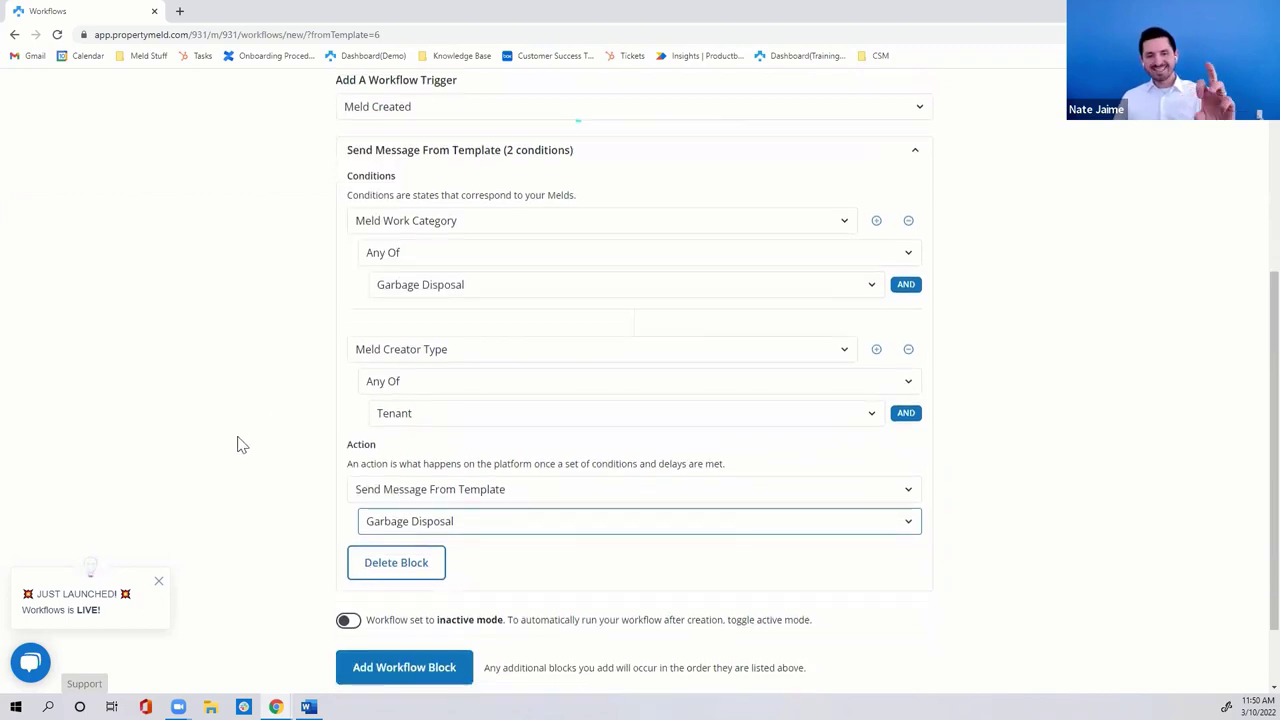
scroll(241, 444, down, 1)
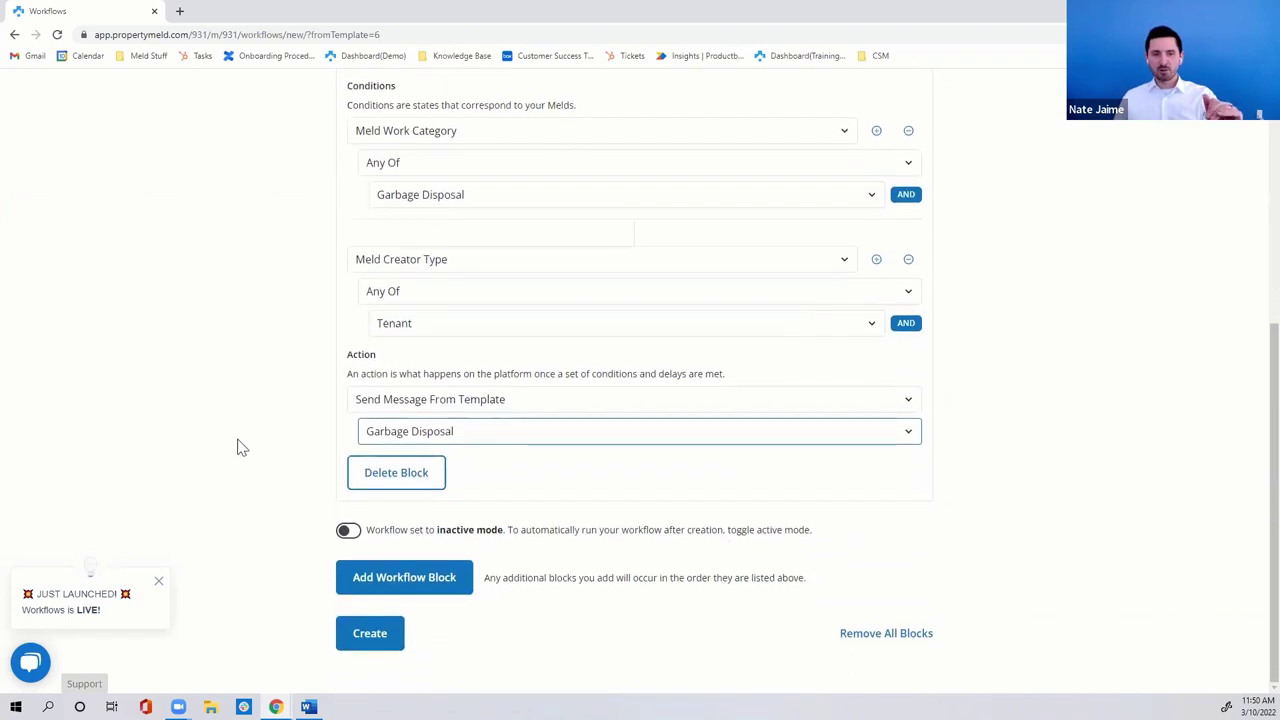
click(348, 533)
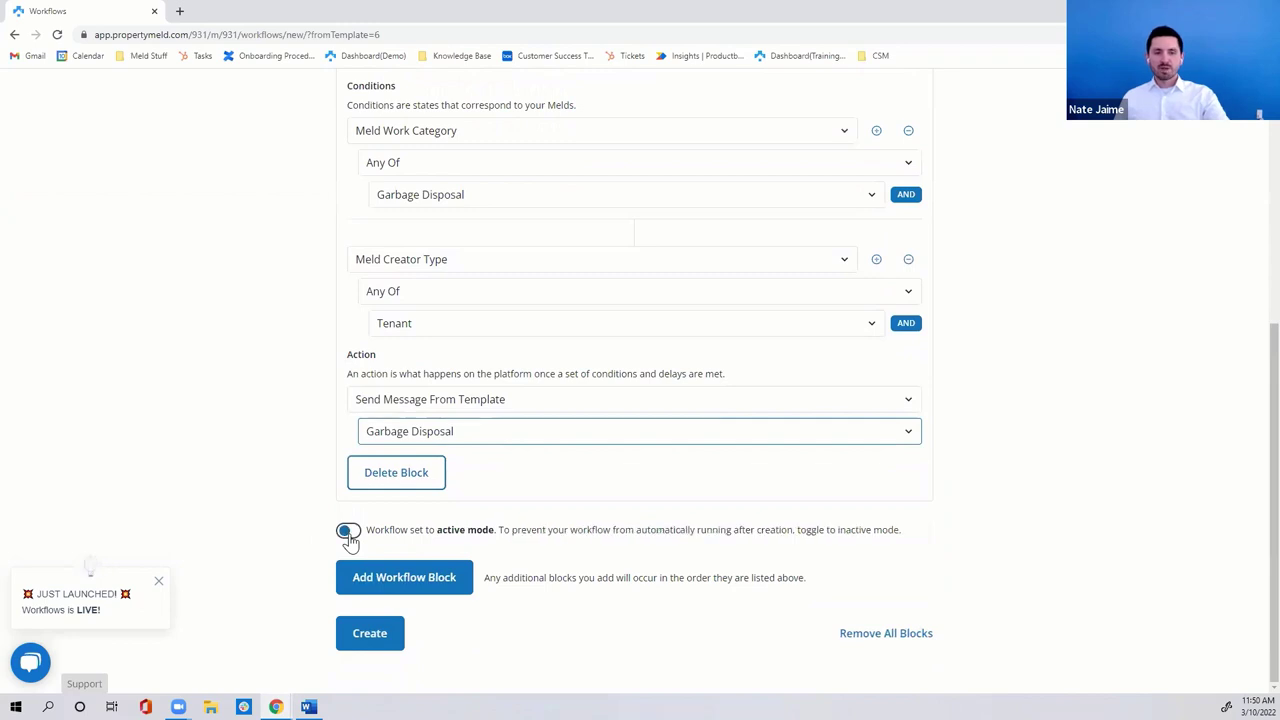
click(369, 640)
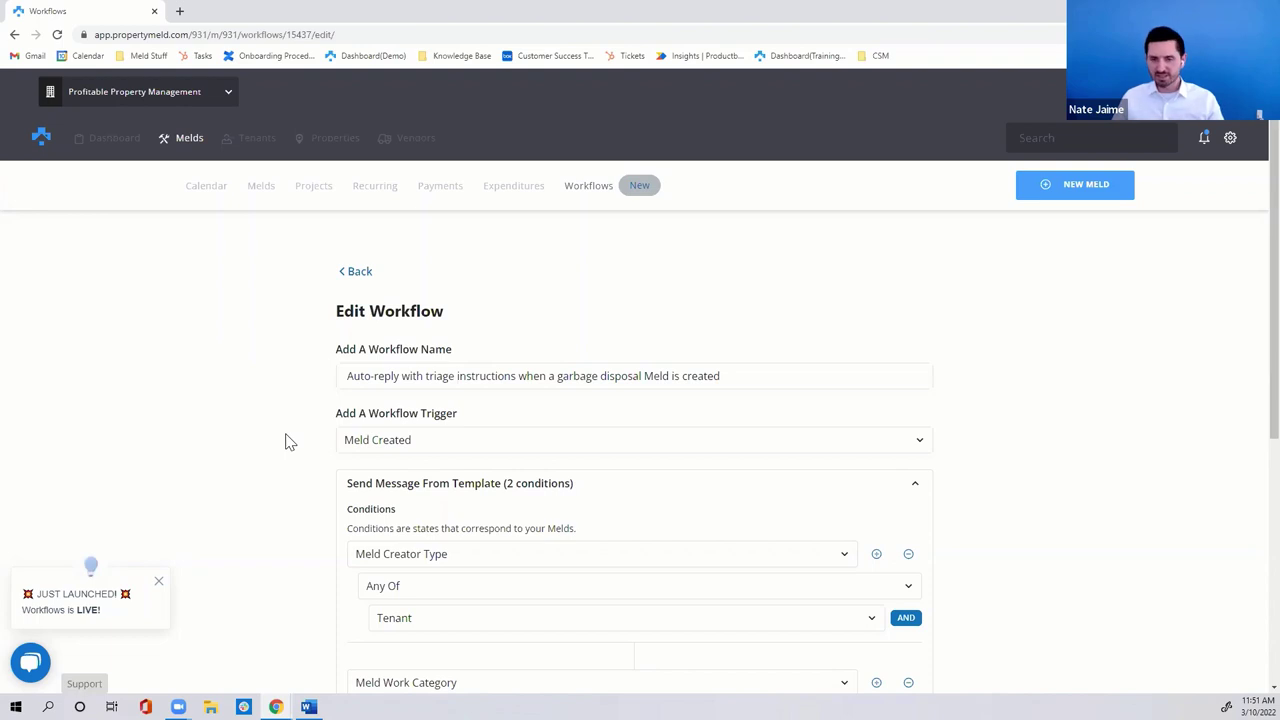
- Review the saved garbage disposal workflow's conditions and action, and return to the workflow list
scroll(272, 450, down, 2)
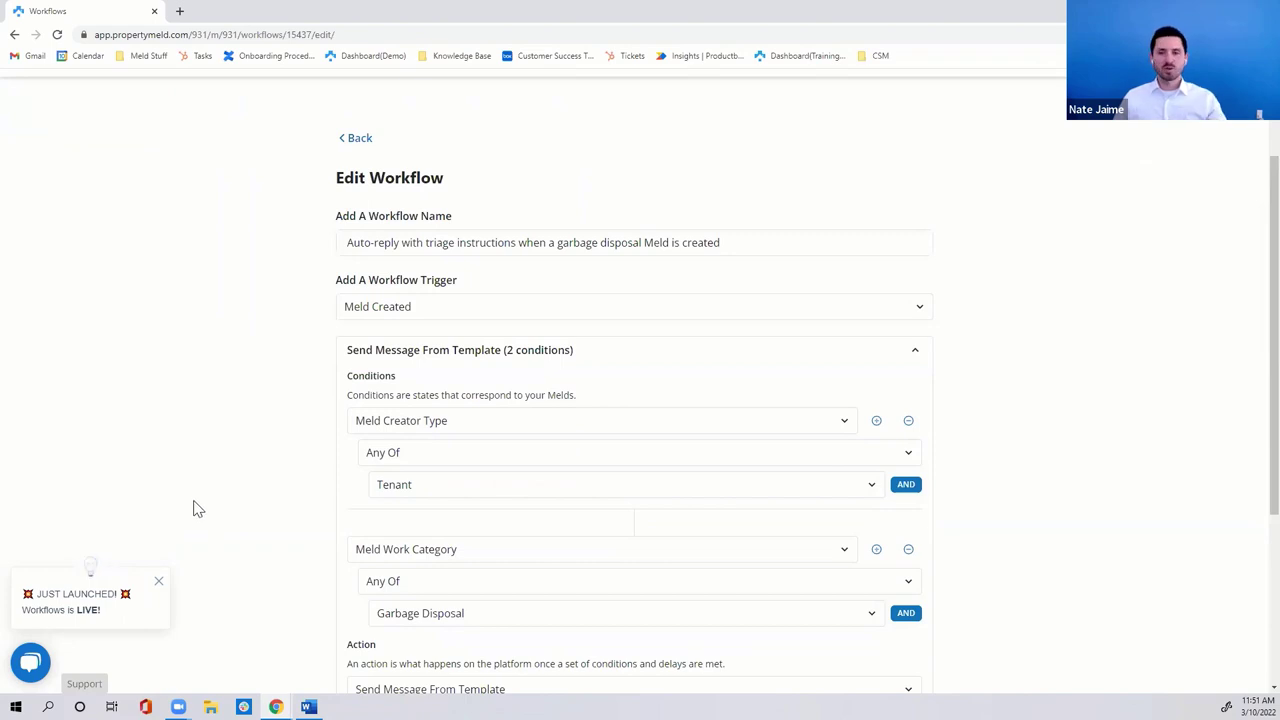
scroll(197, 509, down, 4)
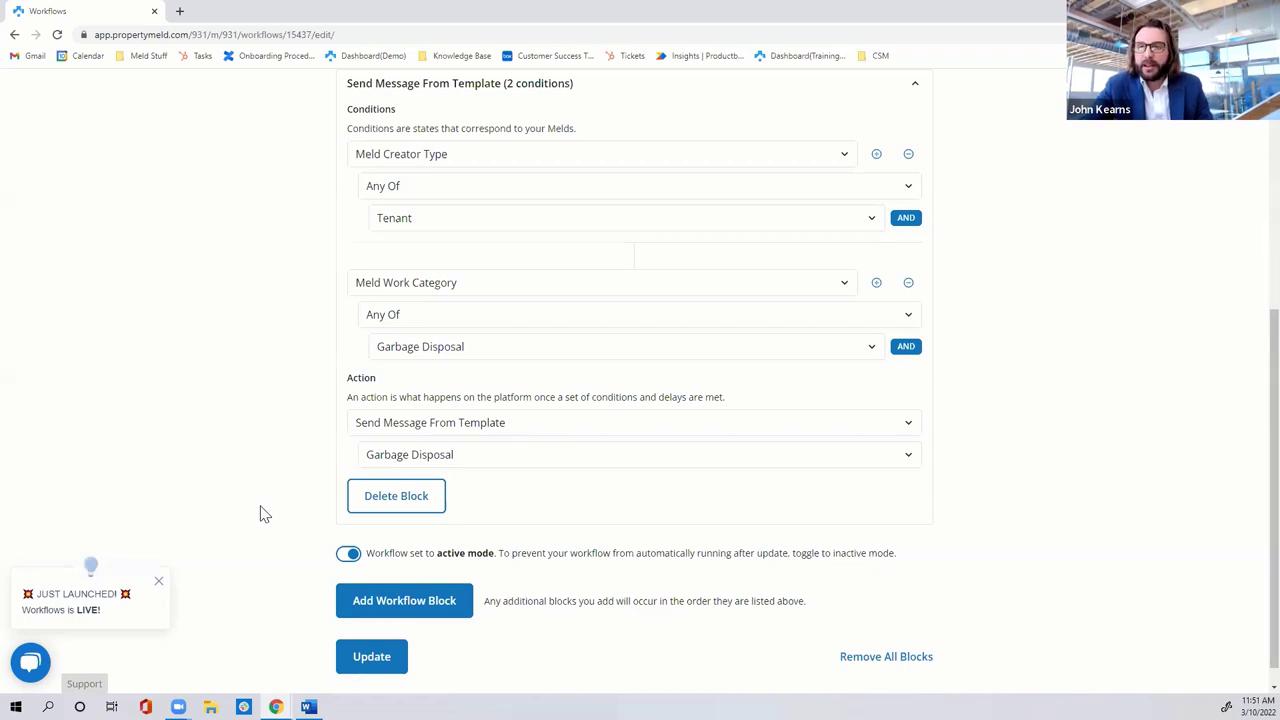
scroll(260, 511, up, 5)
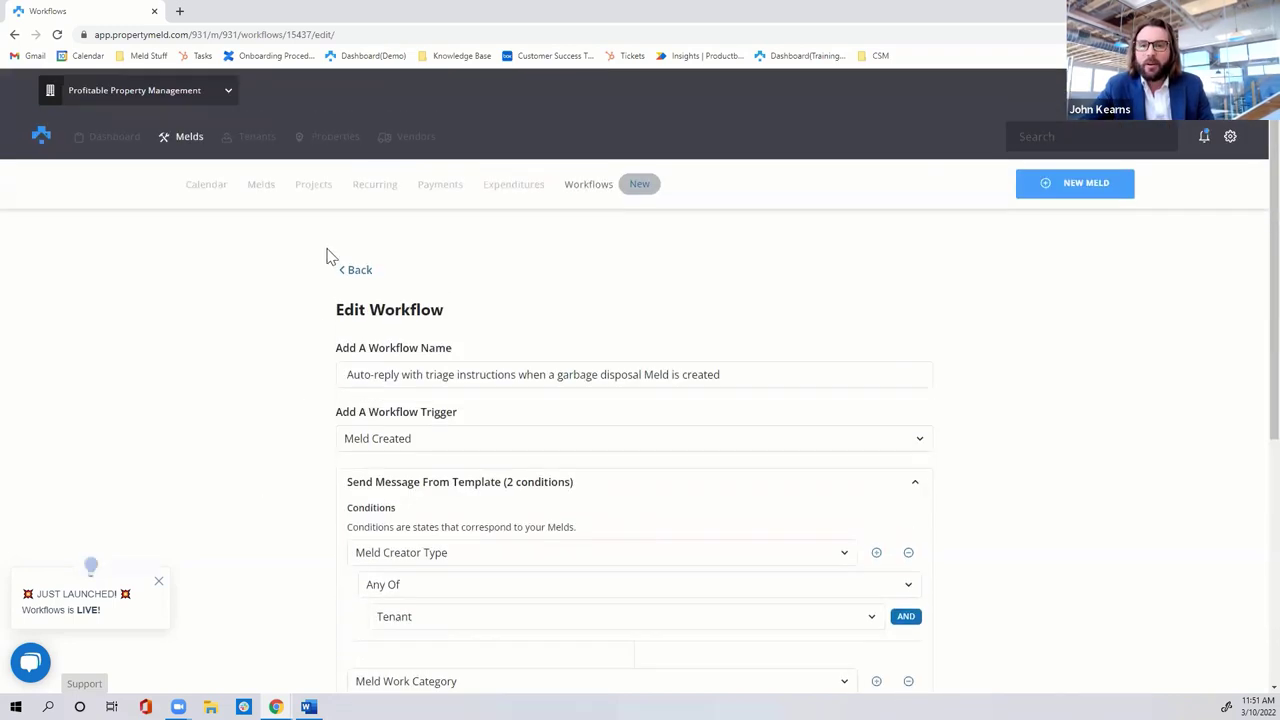
click(368, 271)
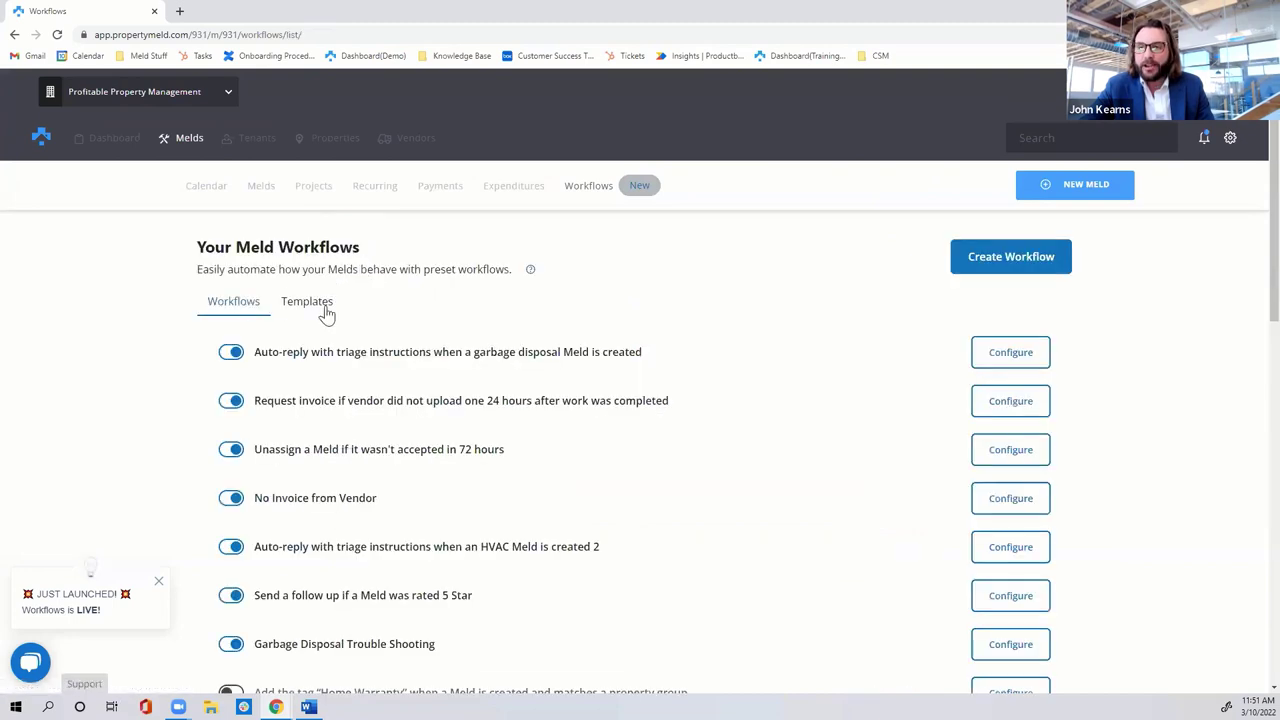
- Open the workflow "Request invoice if vendor did not upload one 24 hours after work was completed" for editing, leaving it turned on
scroll(192, 341, down, 2)
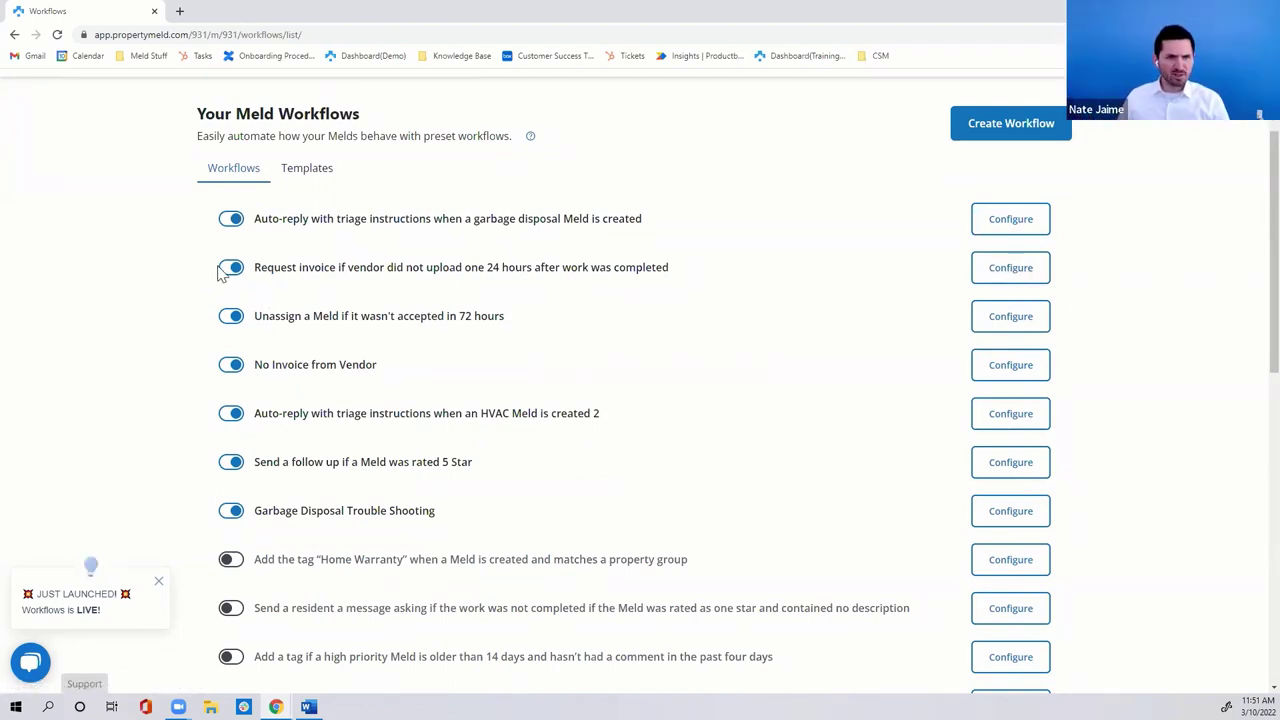
drag(258, 267, 630, 267)
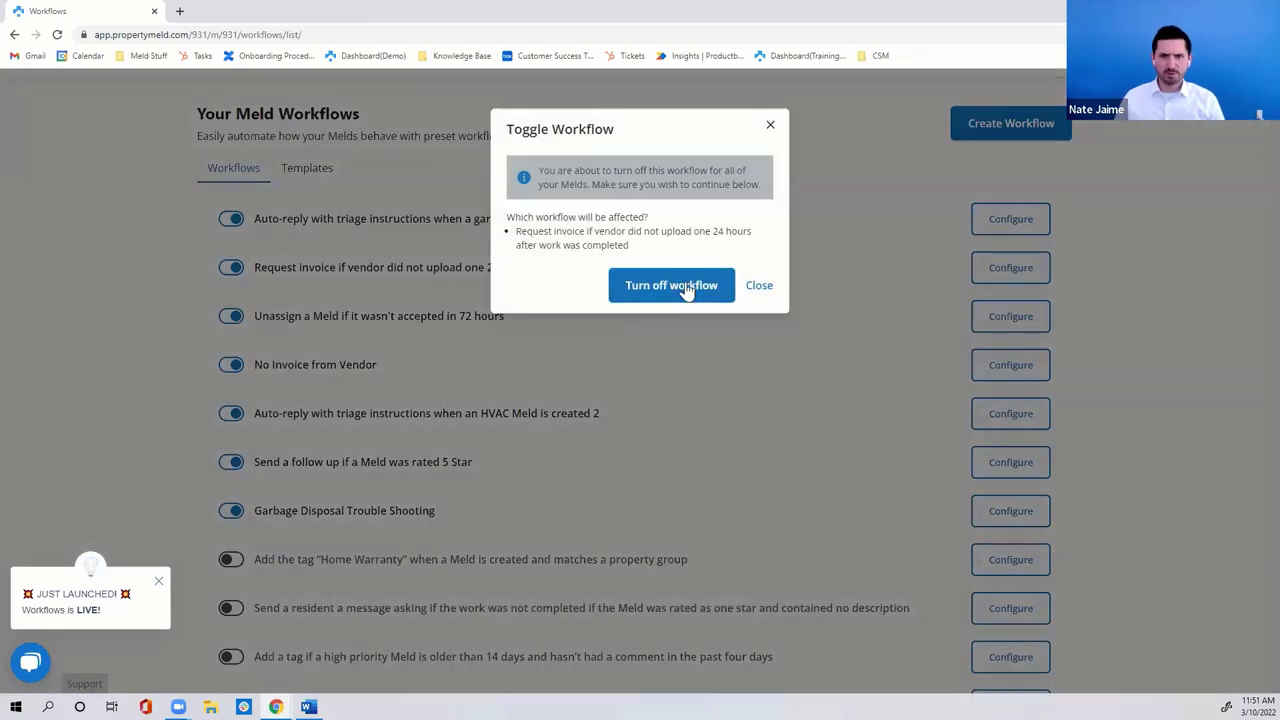
click(757, 286)
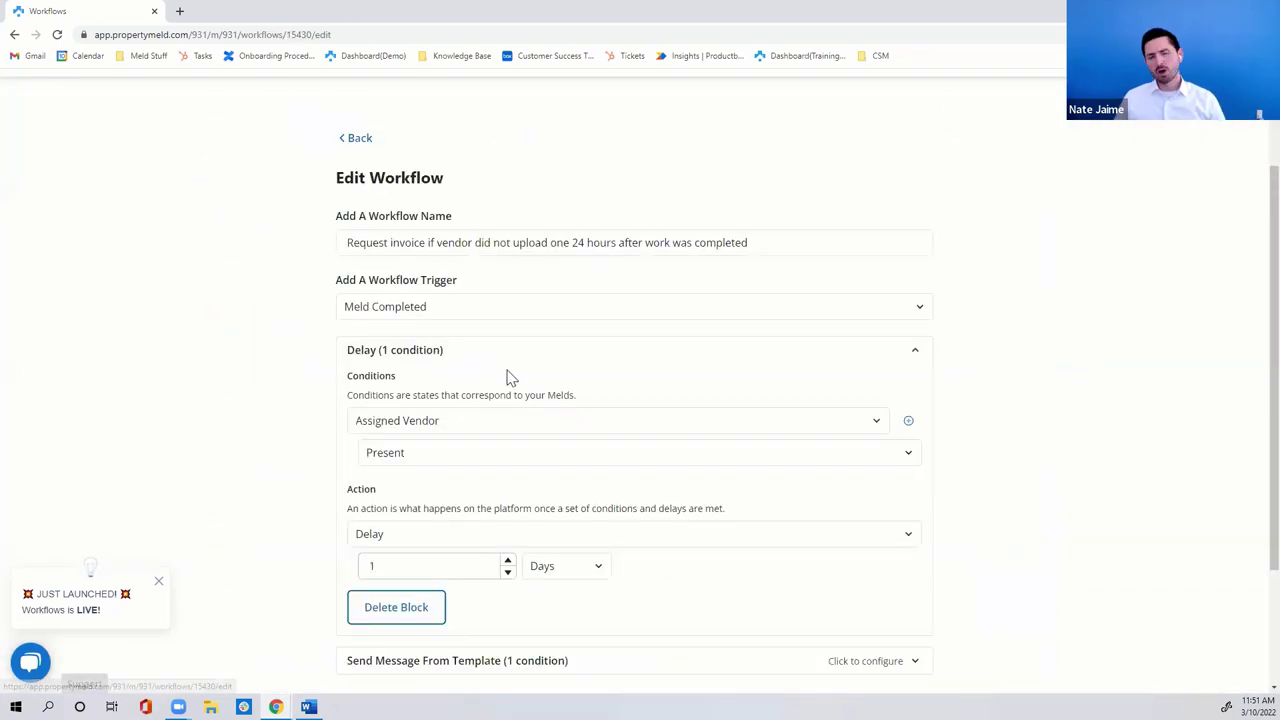
- Add another workflow block after the invoice request's existing blocks, expand it and review its settings
scroll(285, 365, down, 2)
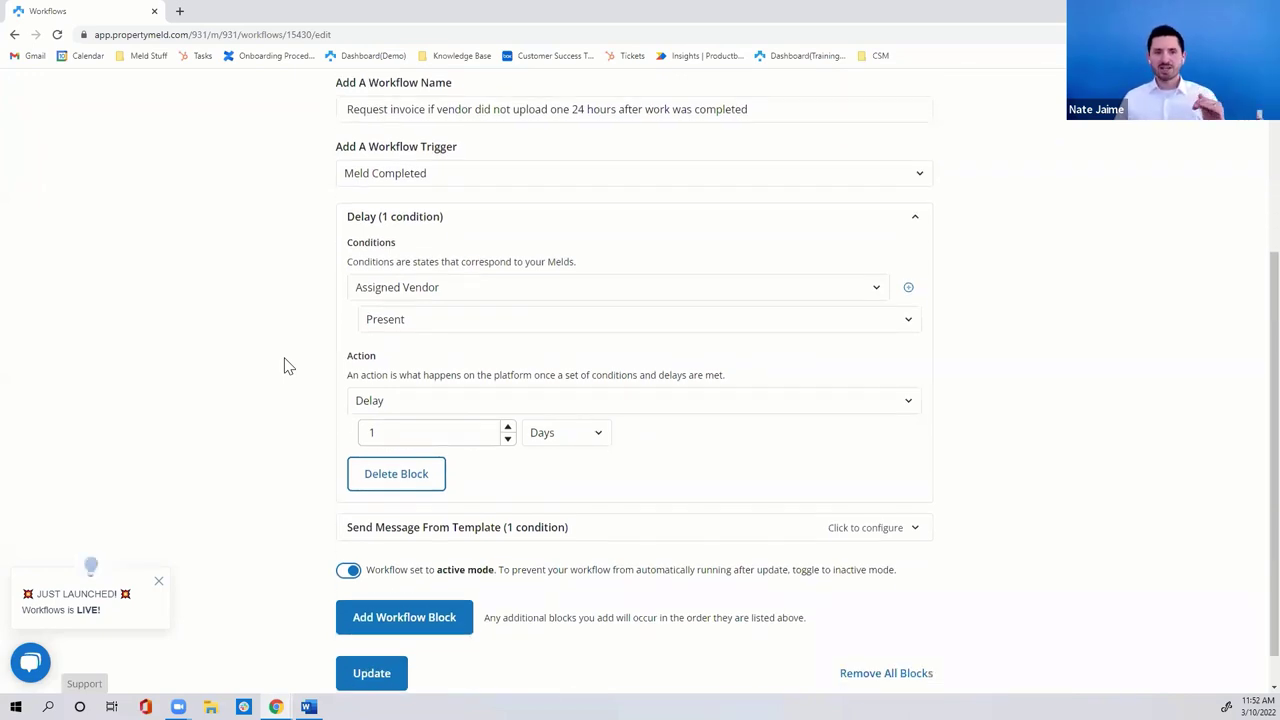
scroll(257, 377, down, 1)
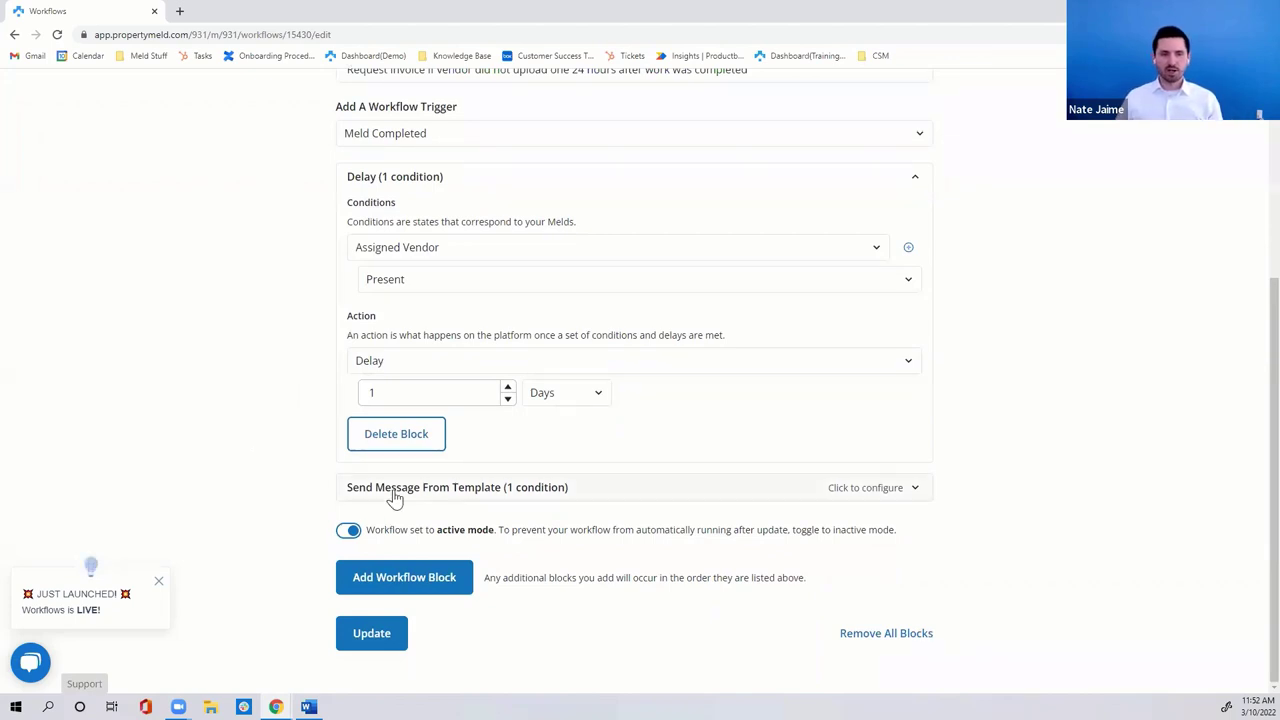
click(389, 589)
scroll(330, 520, down, 1)
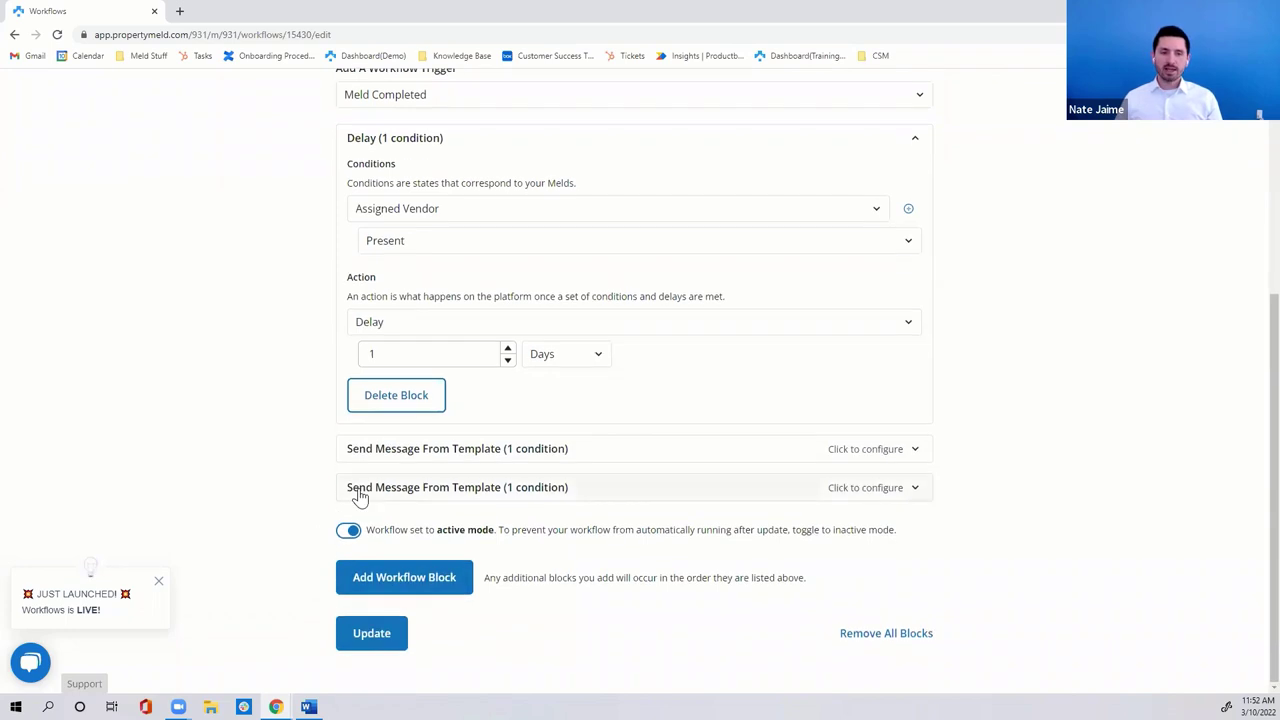
click(357, 492)
scroll(285, 487, down, 5)
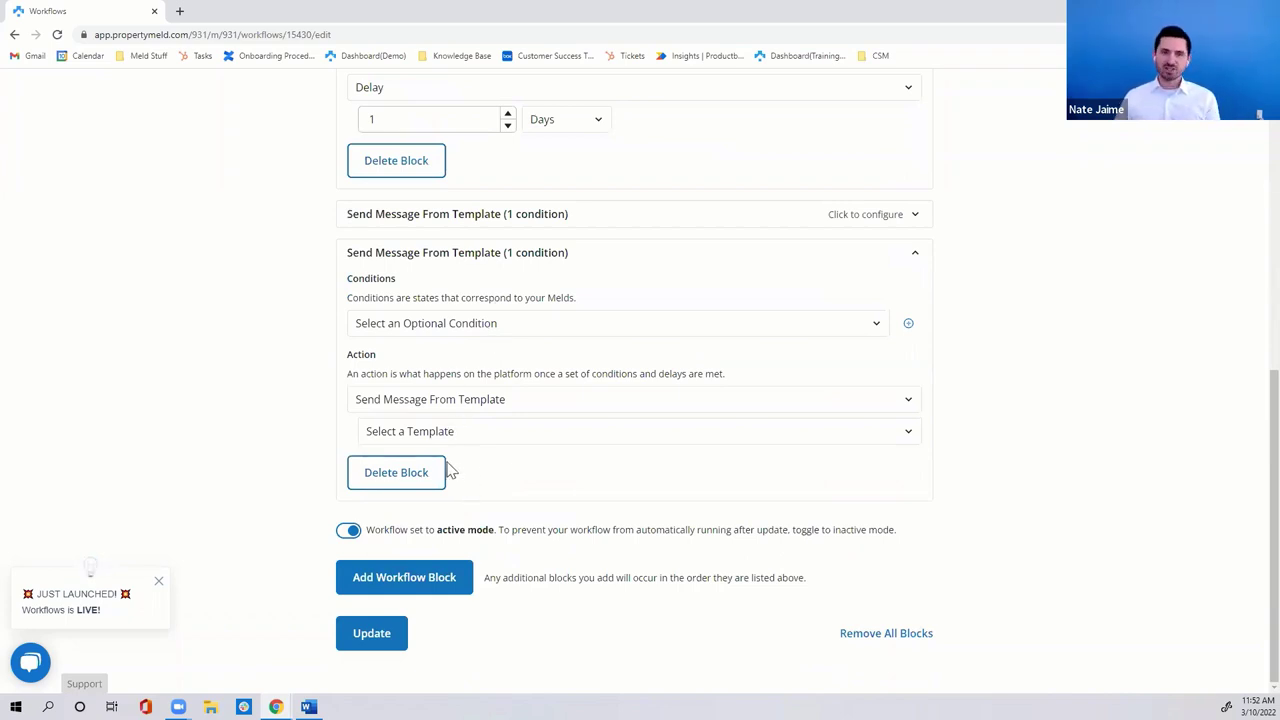
scroll(232, 448, up, 1)
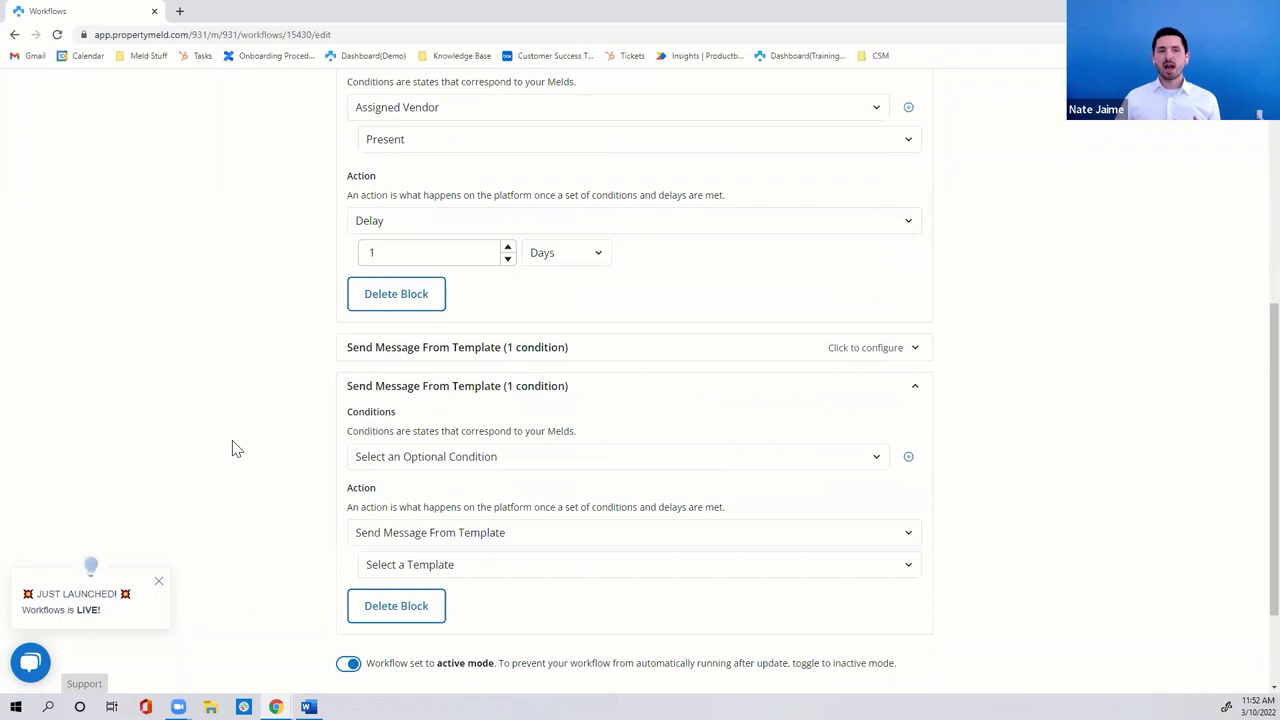
scroll(235, 455, up, 2)
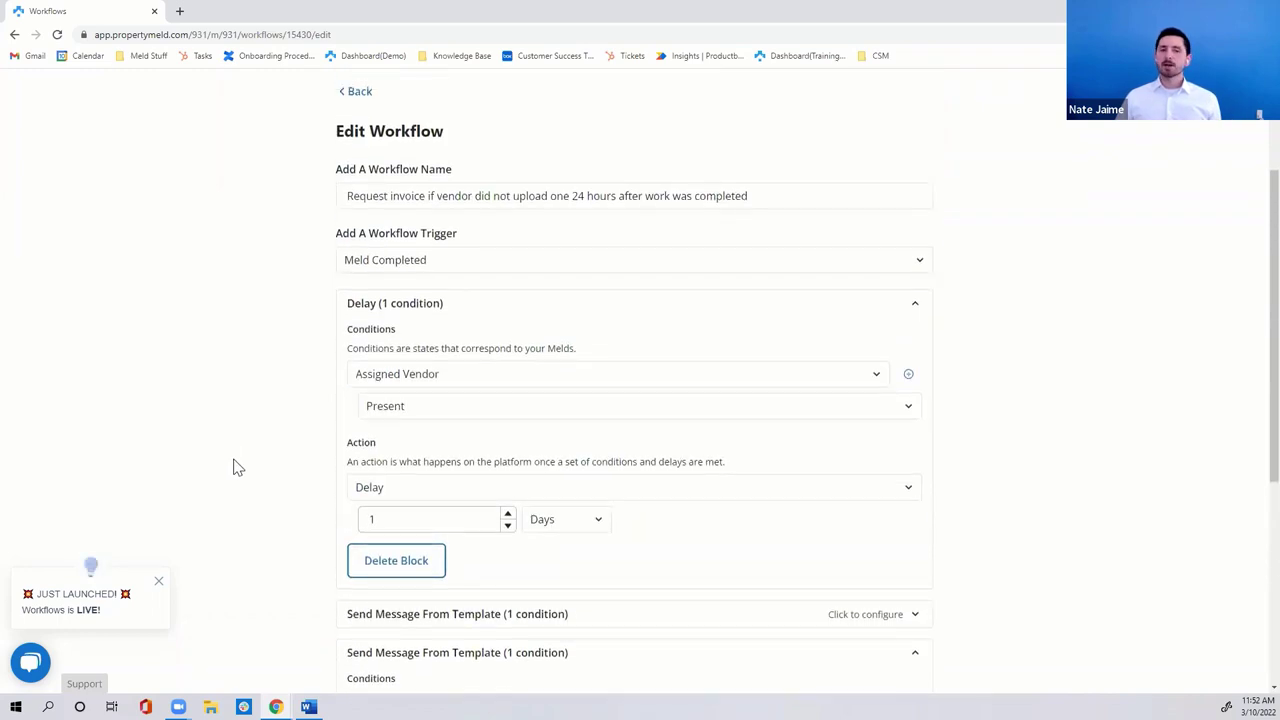
scroll(237, 467, down, 2)
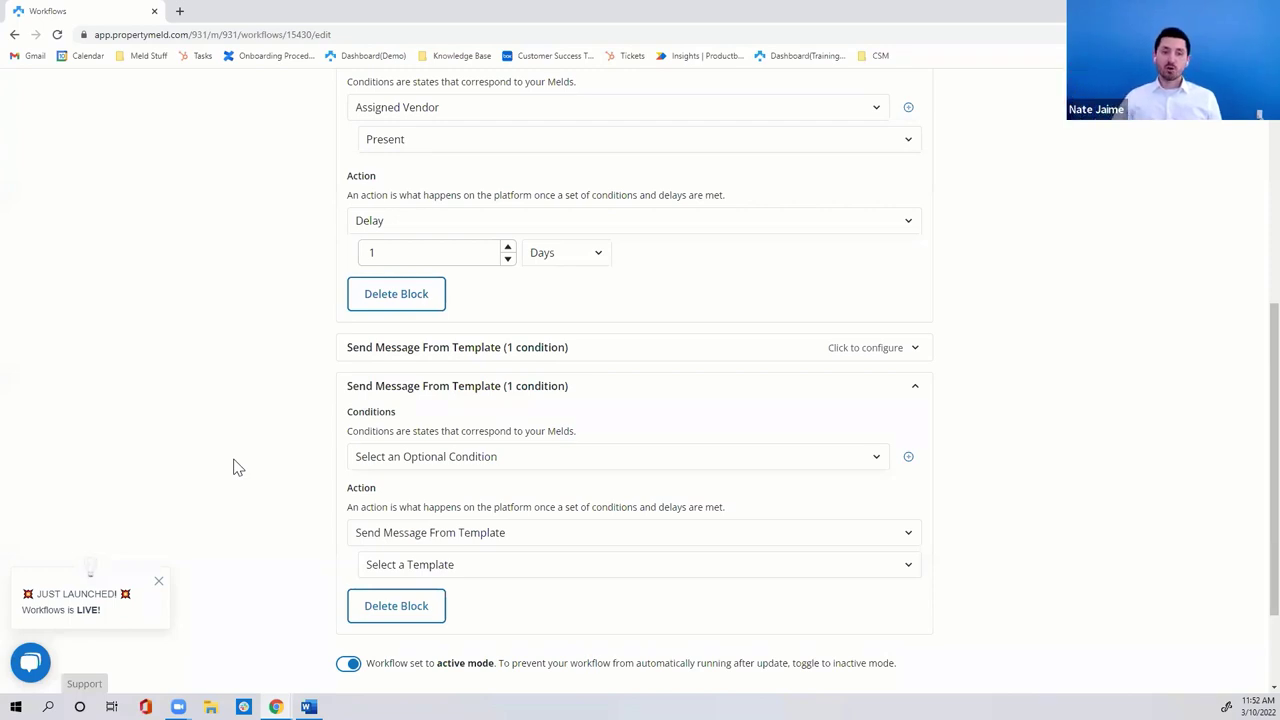
- Try Assign Meld as the new block's action and settle on Add Tags
click(382, 534)
click(414, 569)
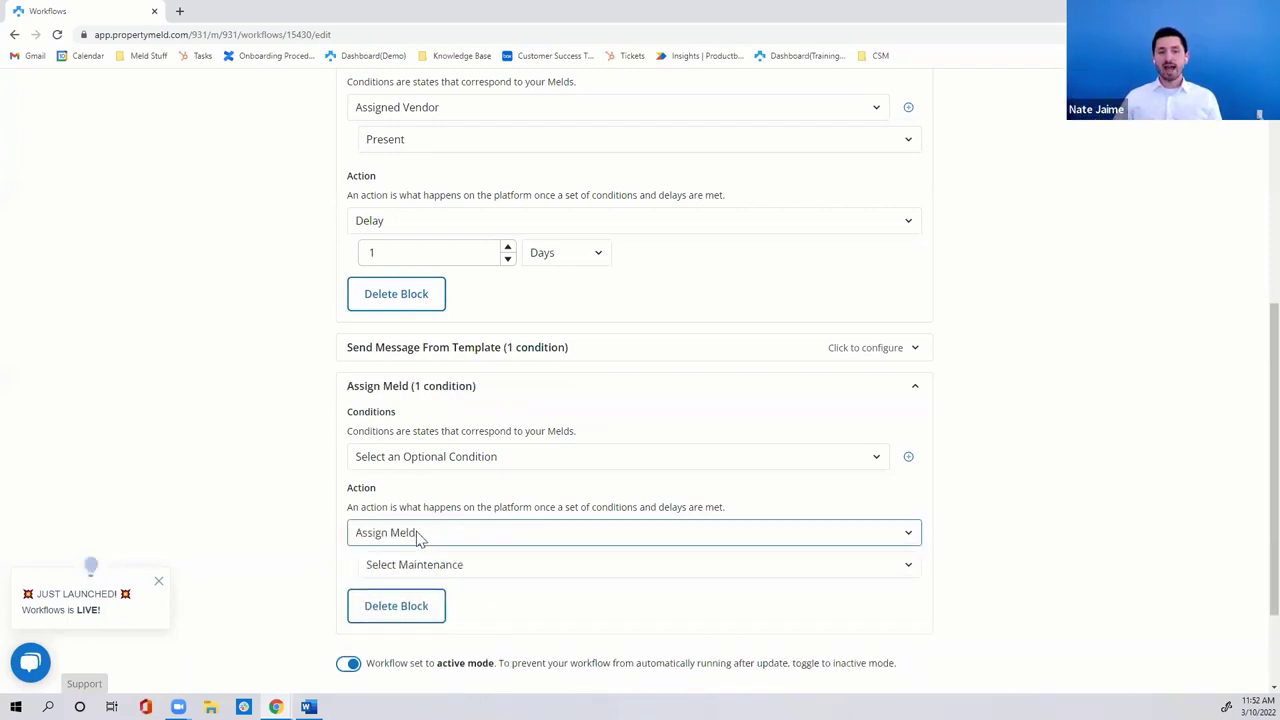
click(417, 534)
click(414, 569)
click(371, 563)
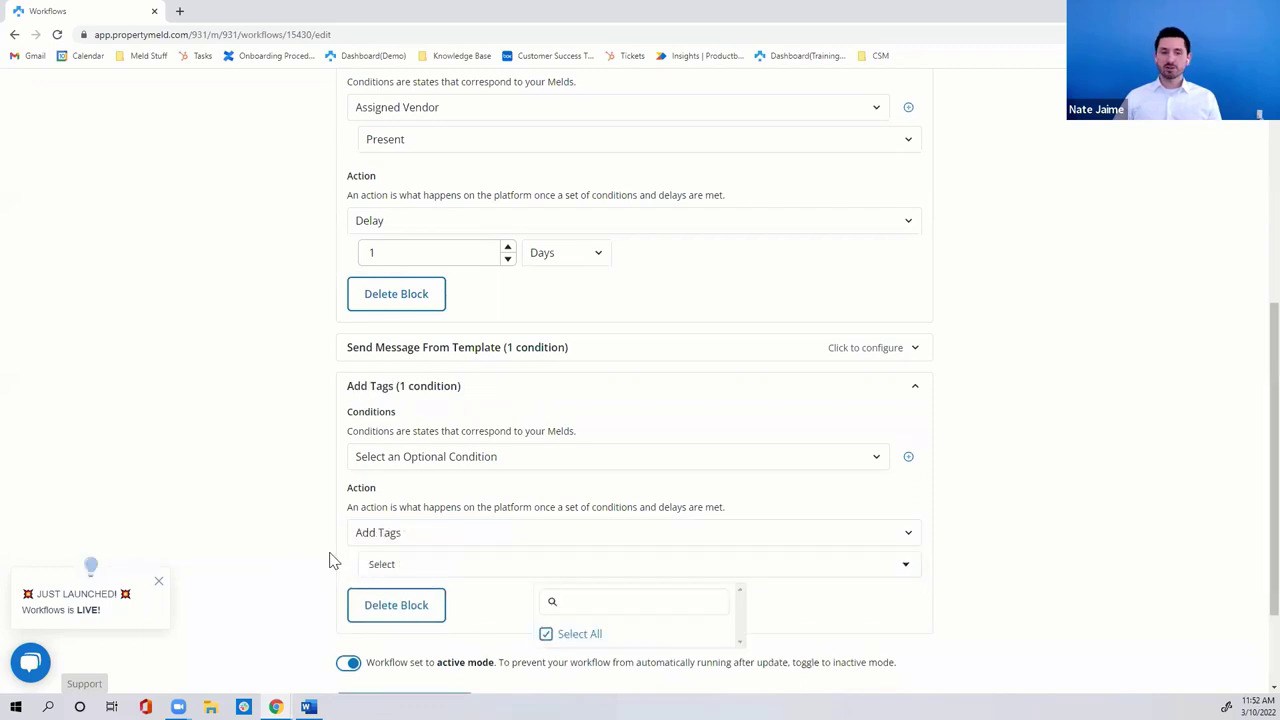
- Search the tags for "nt" and select "Above NTE" for the Add Tags action
scroll(329, 557, down, 1)
click(593, 531)
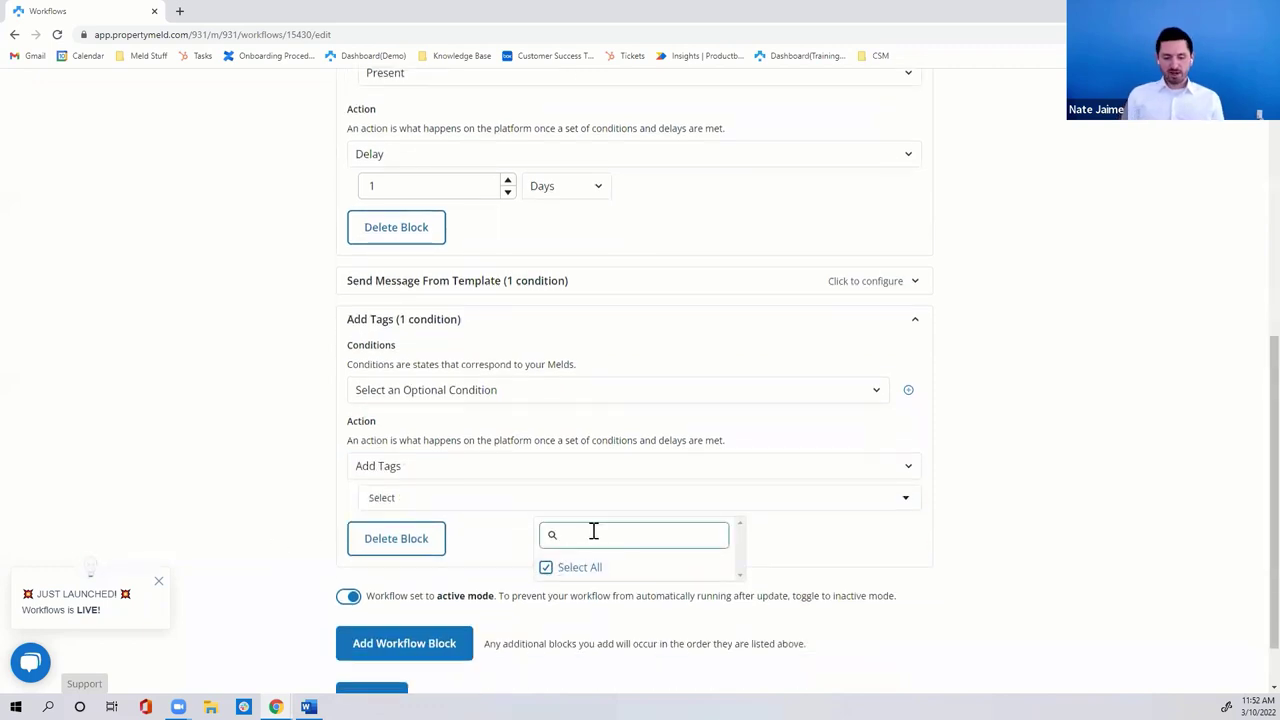
text(nt)
click(548, 569)
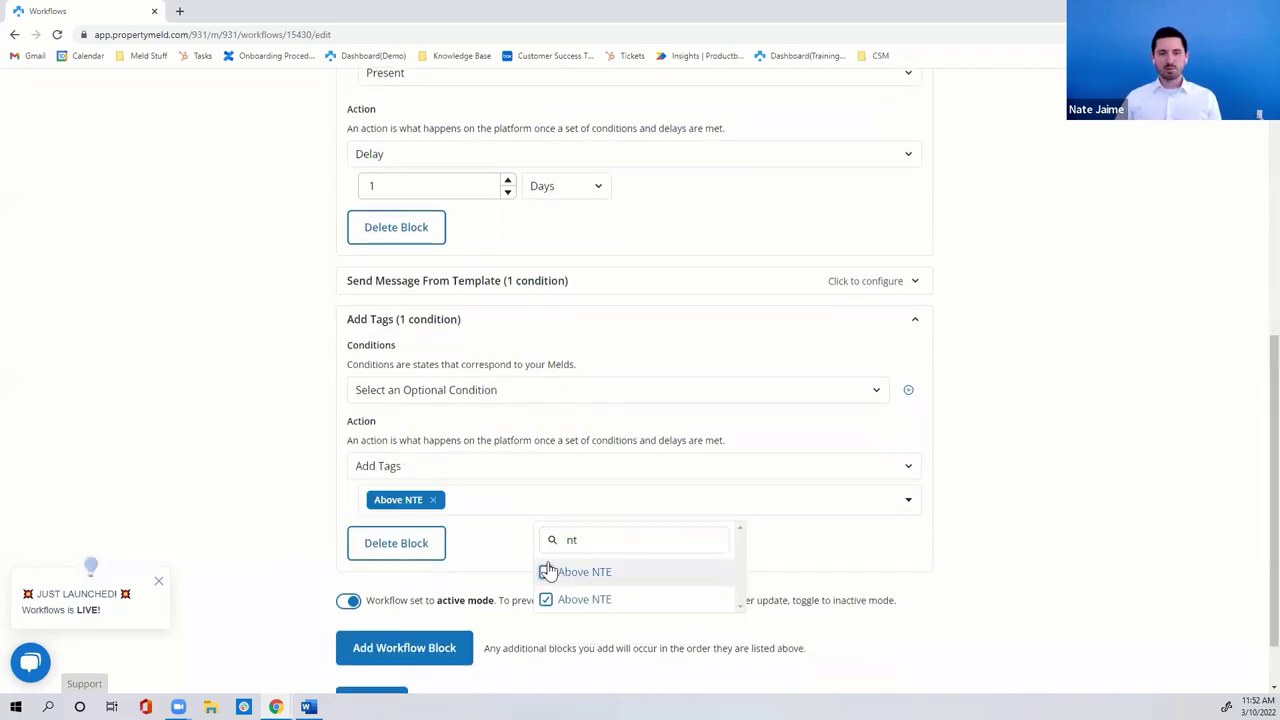
click(266, 467)
scroll(268, 468, down, 1)
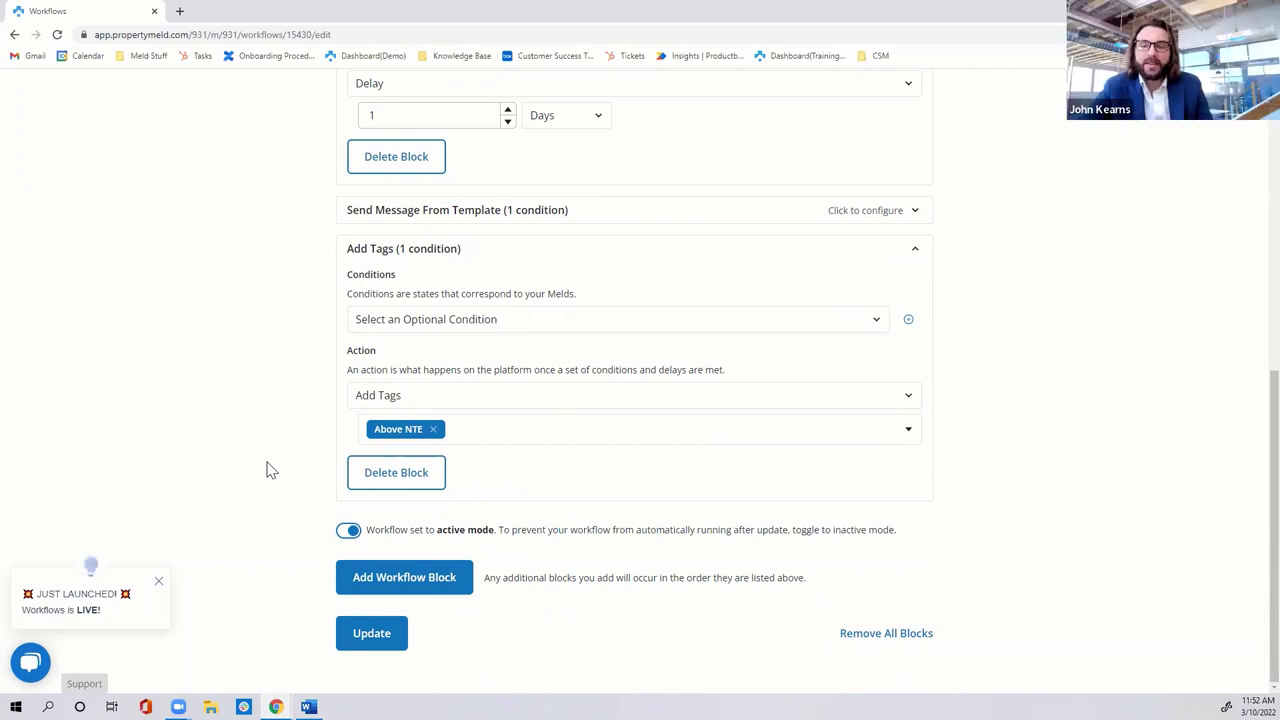
- Remove the "Above NTE" tag from the new block and look through its available actions, keeping Add Tags
click(432, 429)
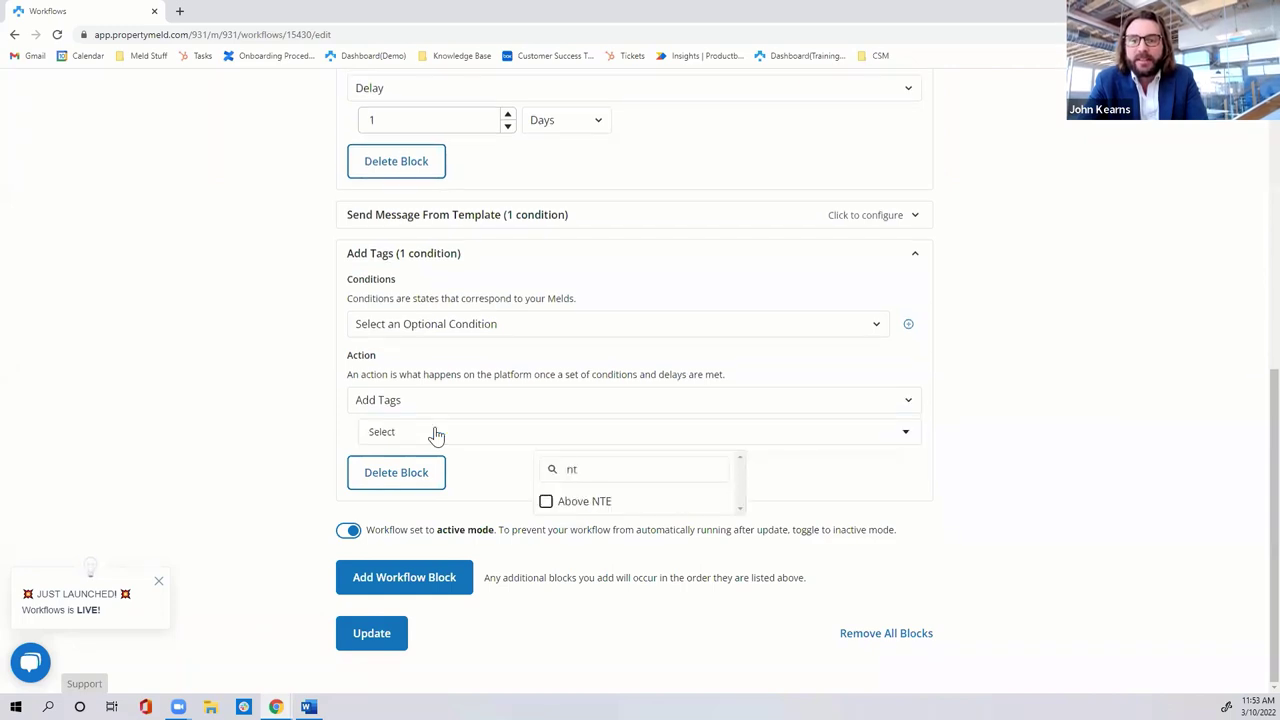
click(445, 414)
click(451, 413)
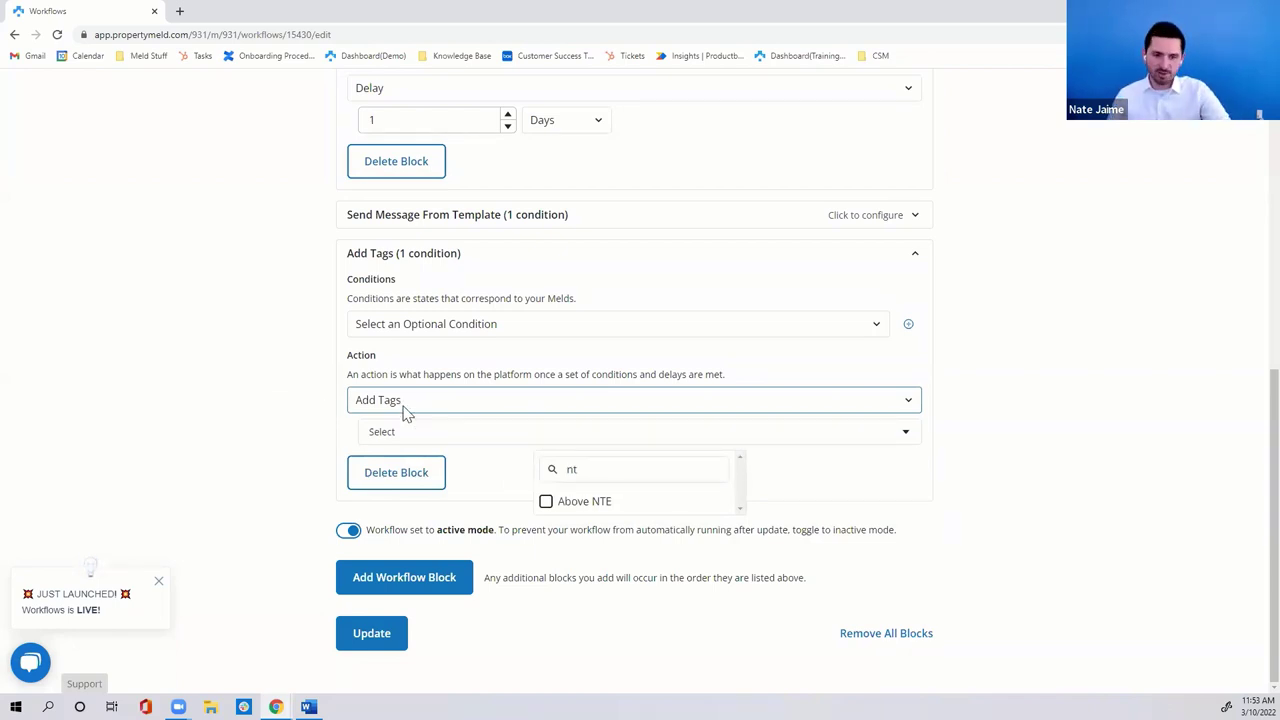
click(404, 404)
click(466, 421)
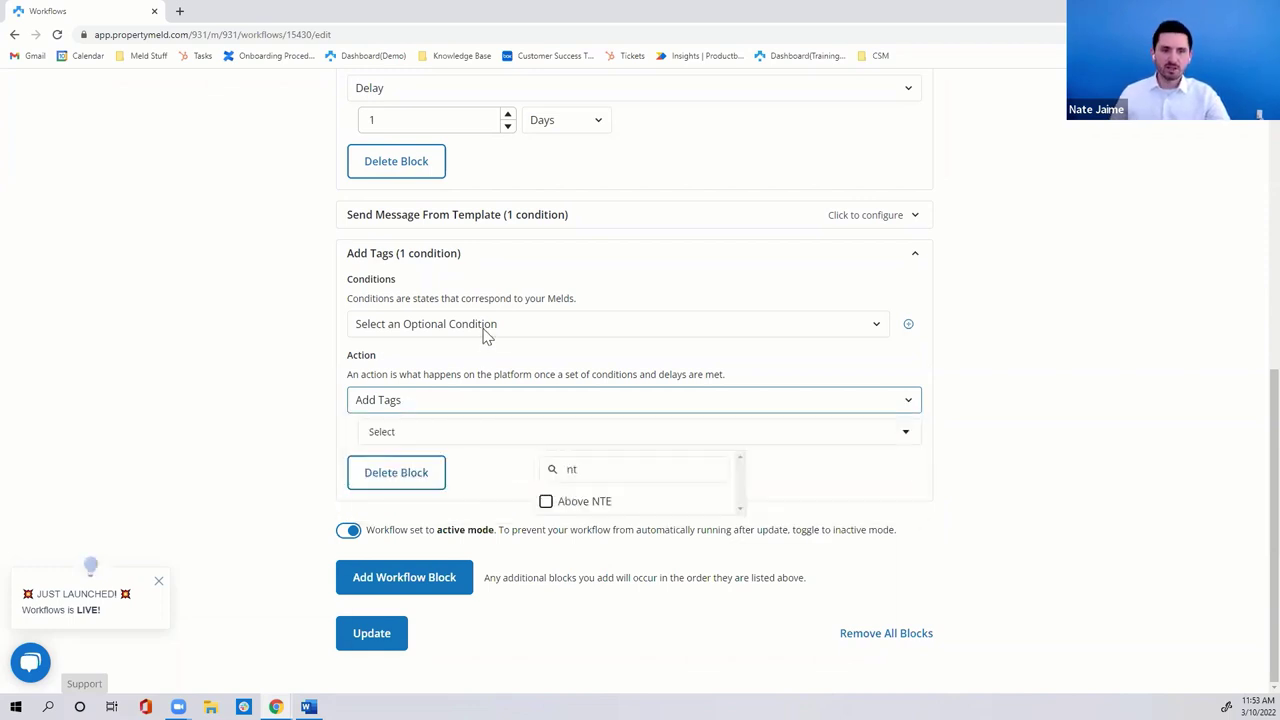
- Try Meld Assigned as the Add Tags block's condition, keep its action as Add Tags, and delete the block
click(563, 323)
click(620, 360)
click(500, 433)
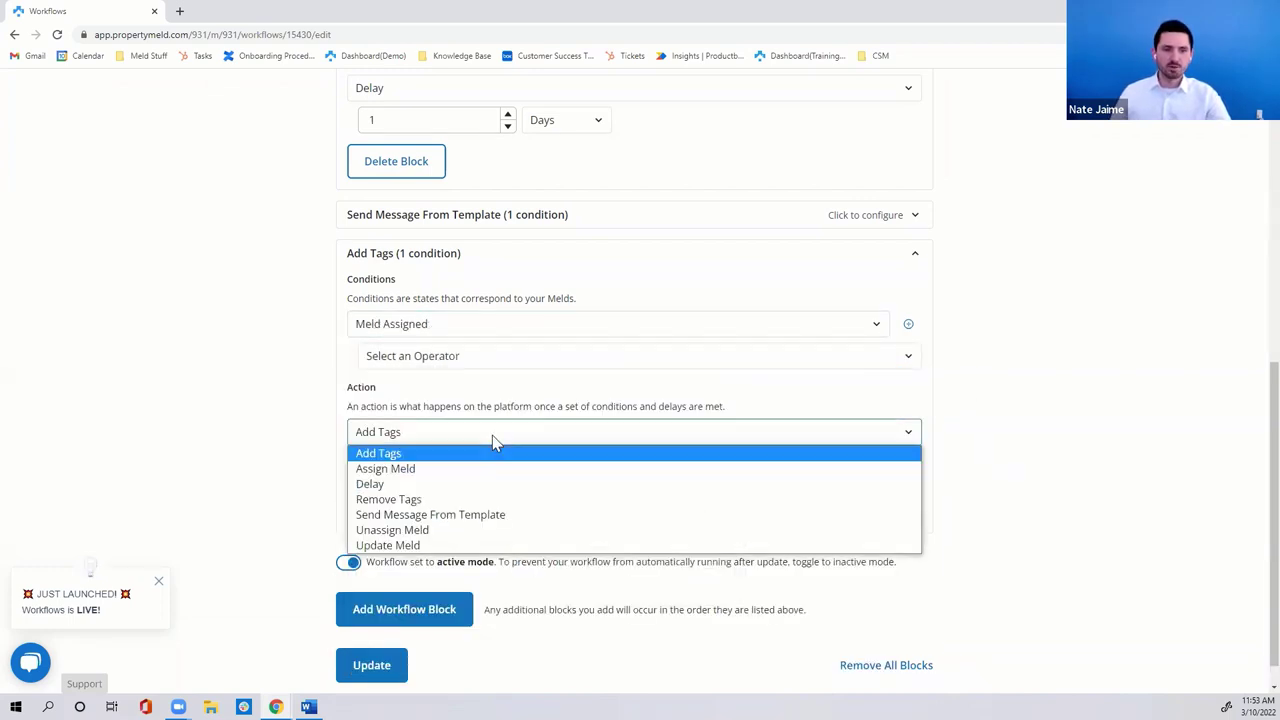
click(331, 449)
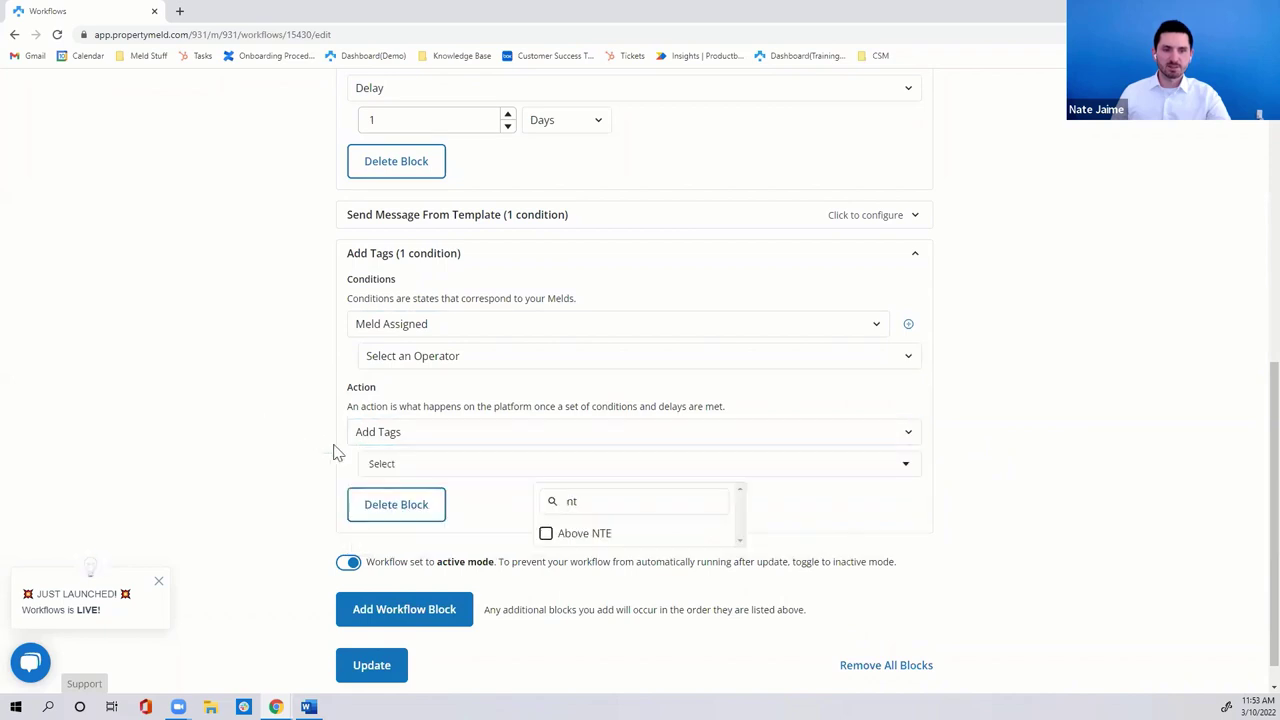
click(460, 475)
click(402, 504)
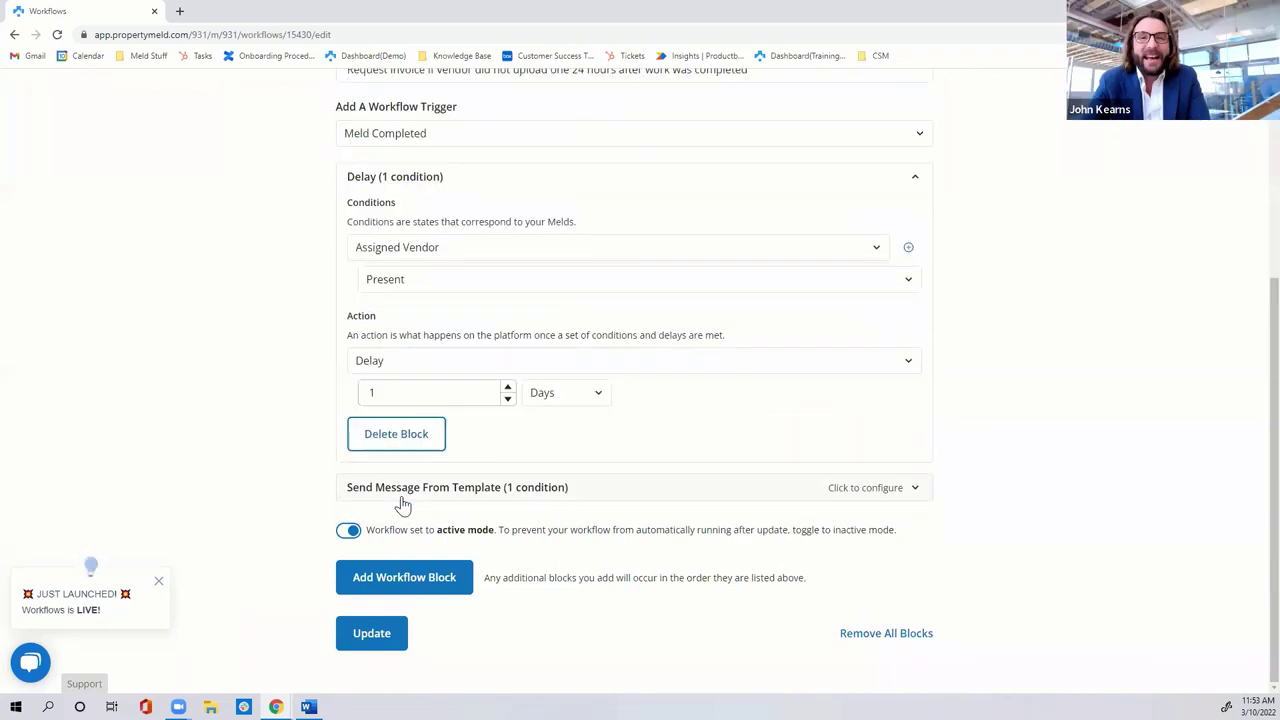
- Add another workflow block after the invoice request's message block and review its default settings
click(414, 569)
scroll(392, 450, down, 1)
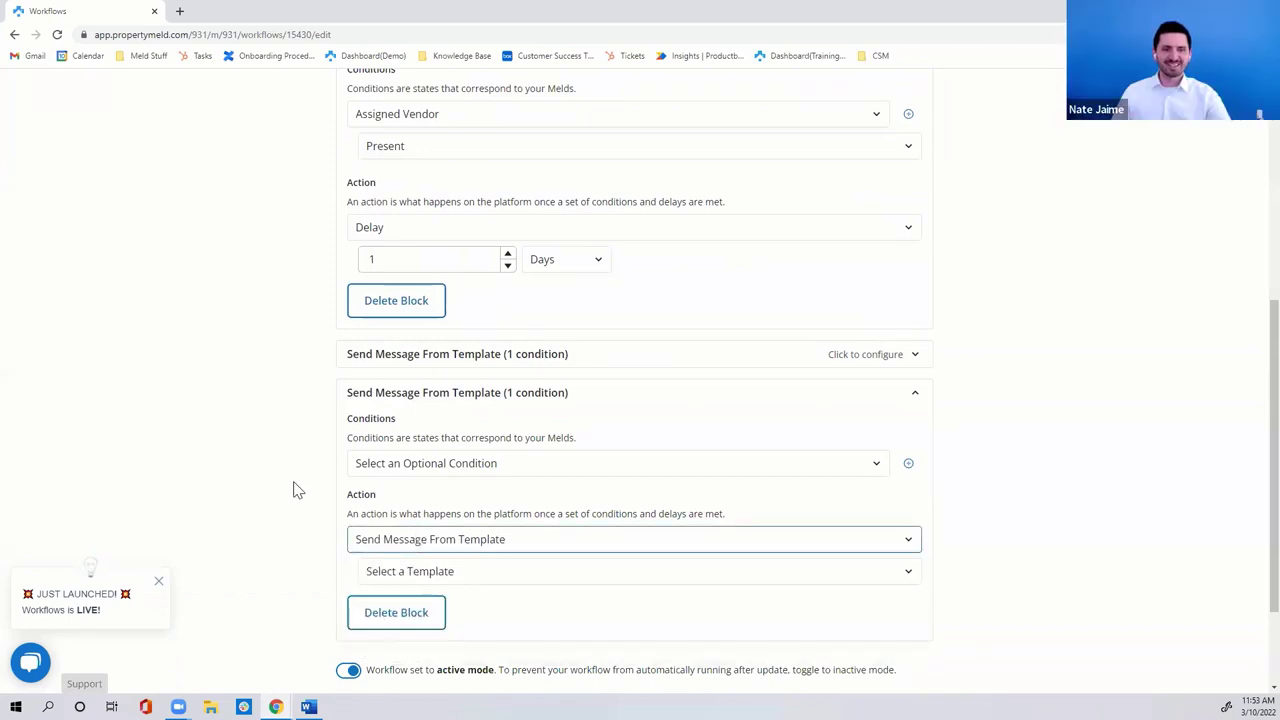
scroll(296, 494, down, 1)
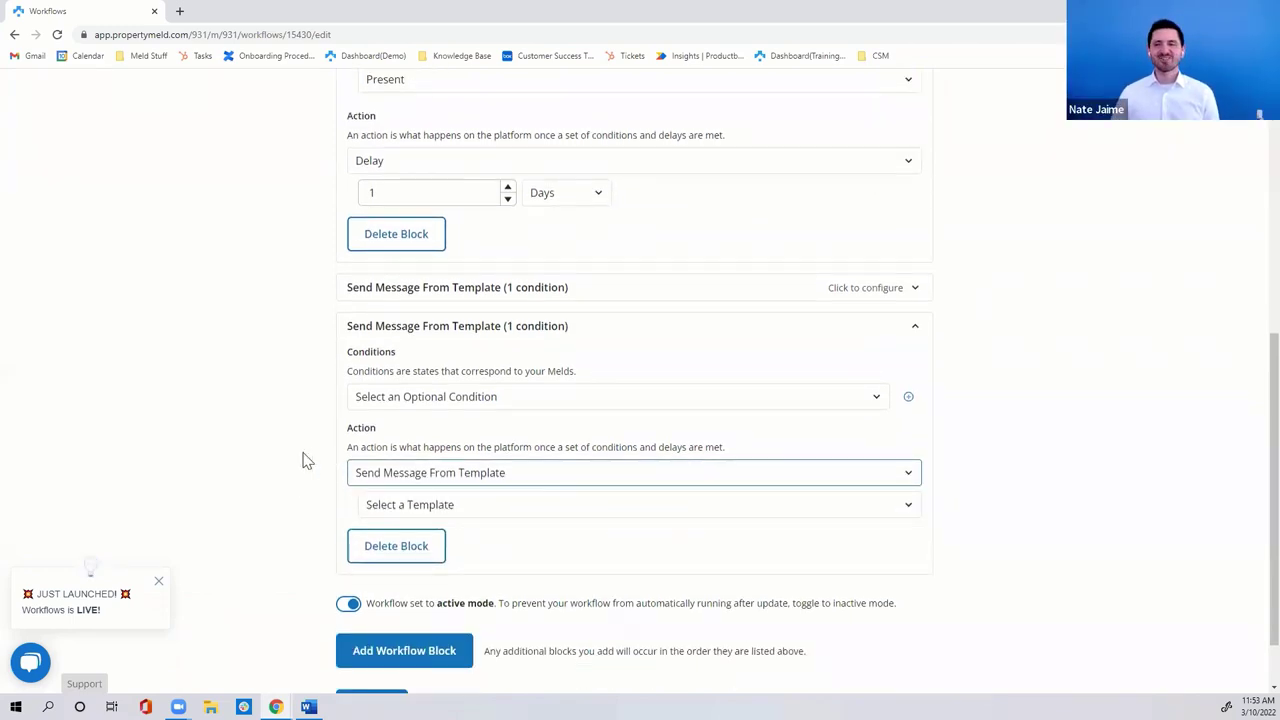
- Leave the invoice request workflow's editor and discard its unsaved changes
scroll(257, 468, up, 10)
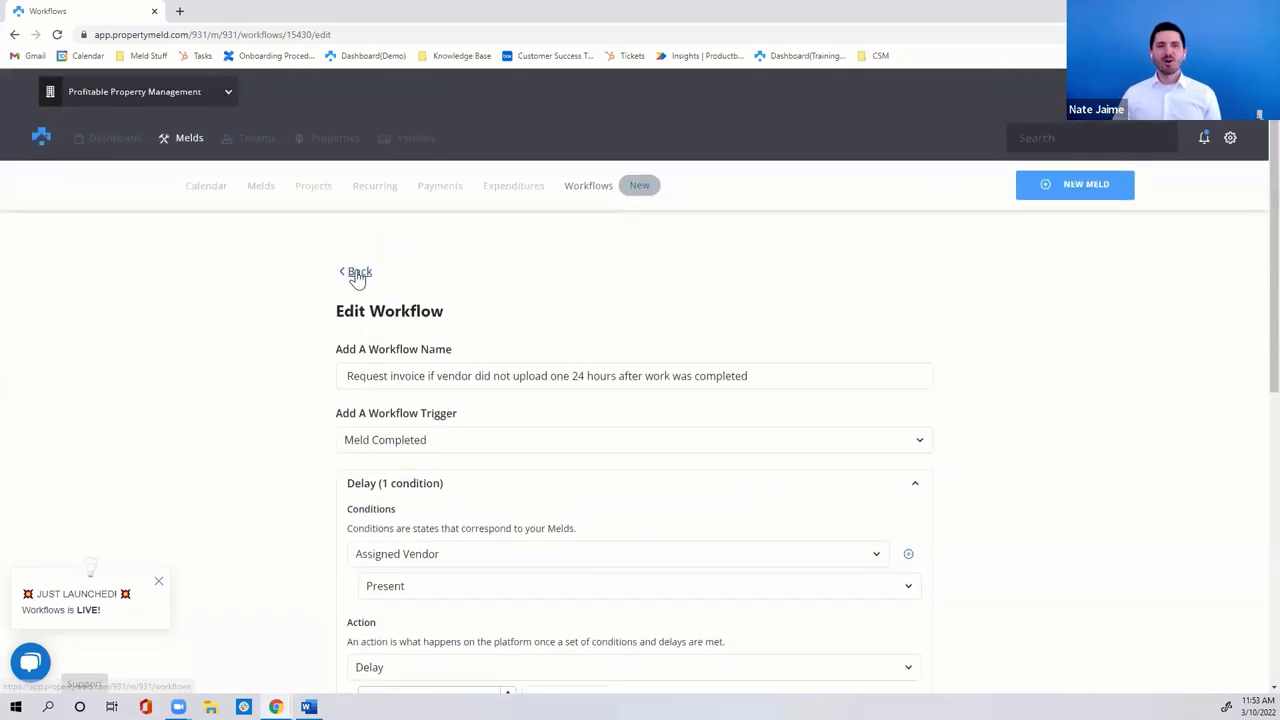
click(358, 272)
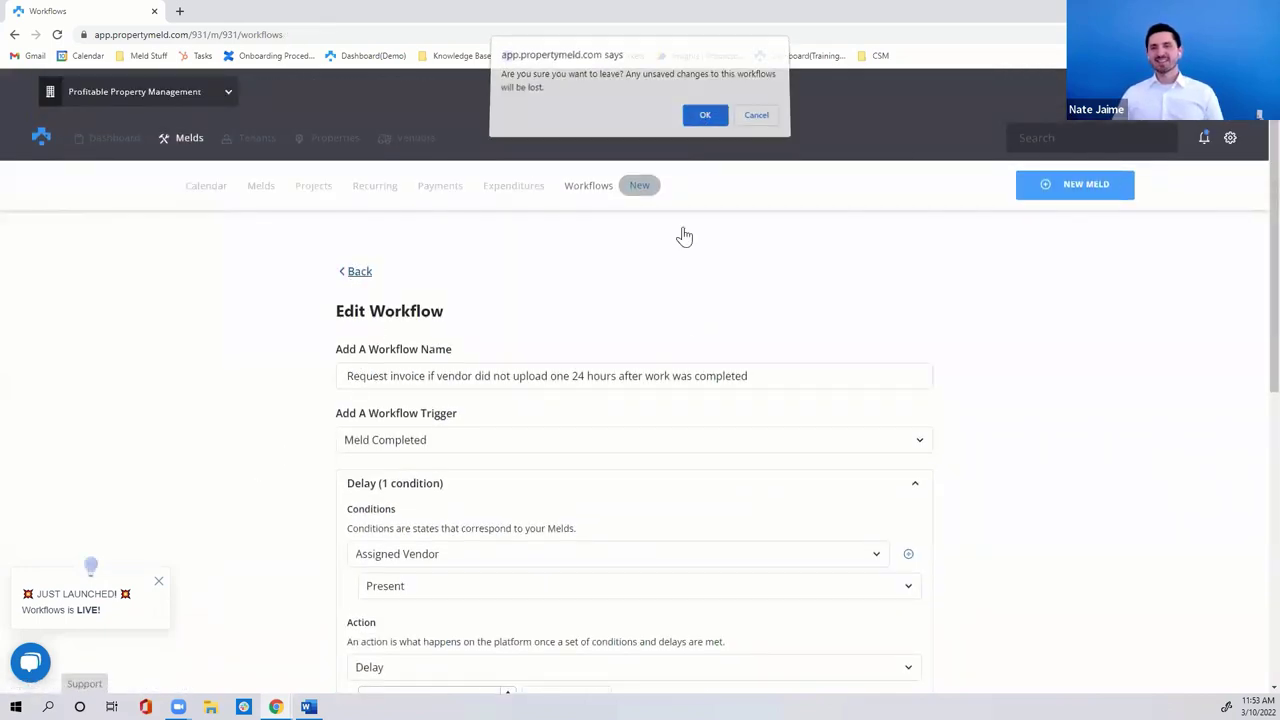
click(705, 114)
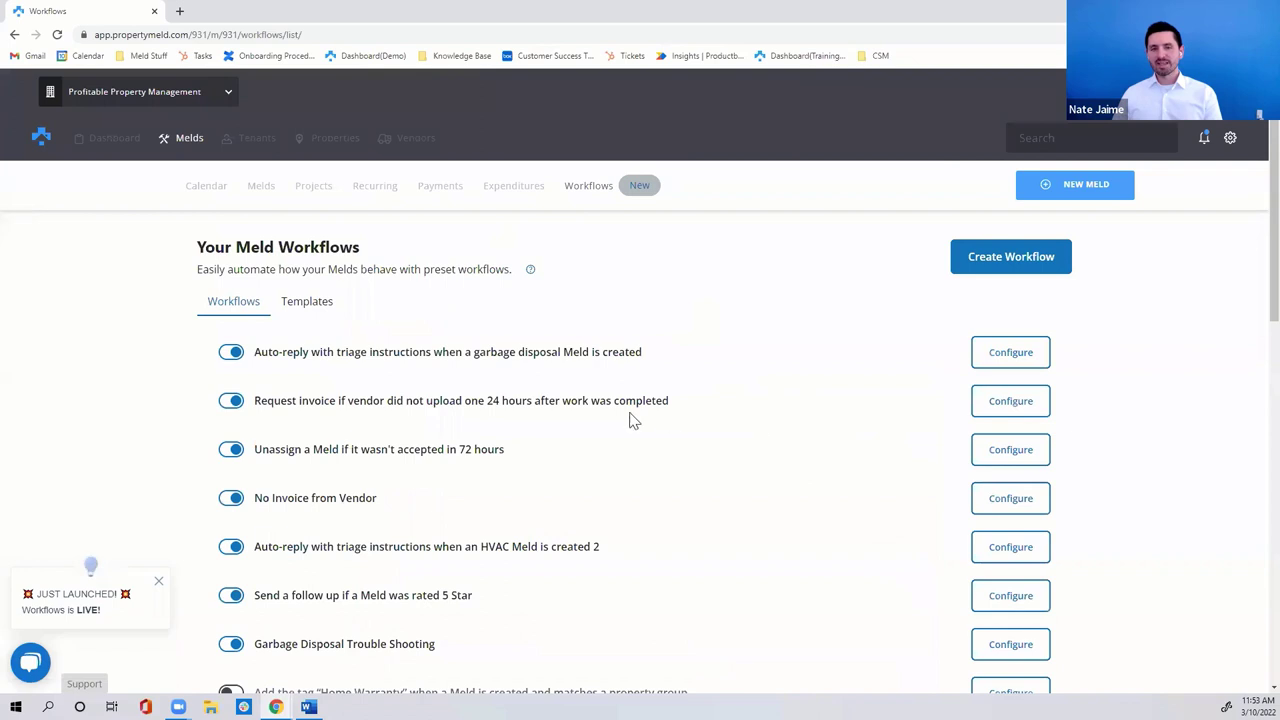
- Review the available preset workflow templates
click(310, 304)
scroll(165, 344, down, 2)
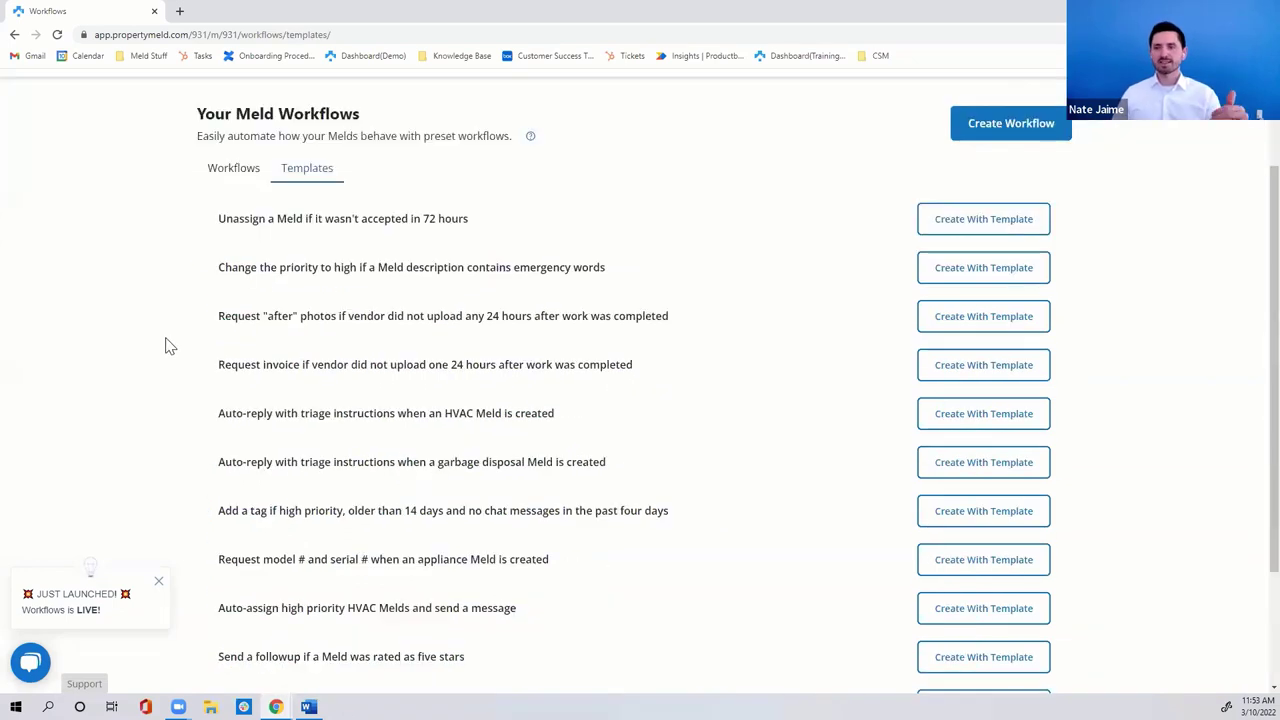
scroll(168, 345, down, 2)
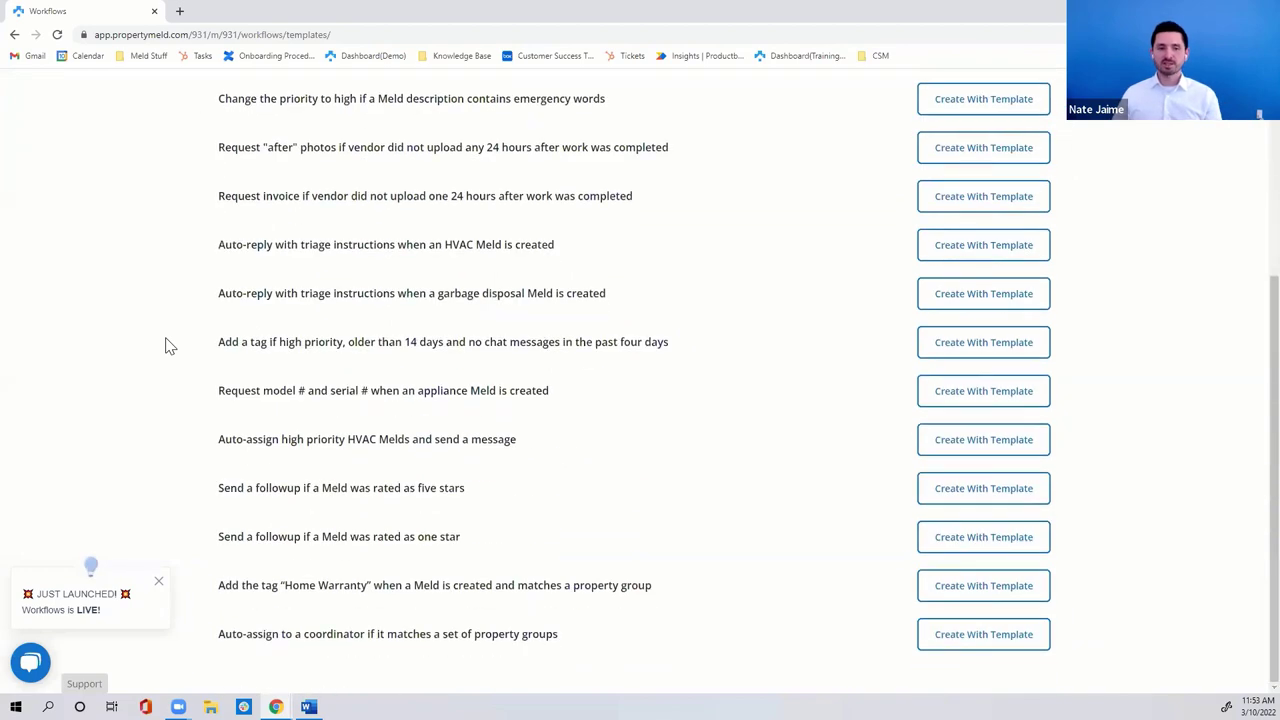
scroll(166, 344, up, 1)
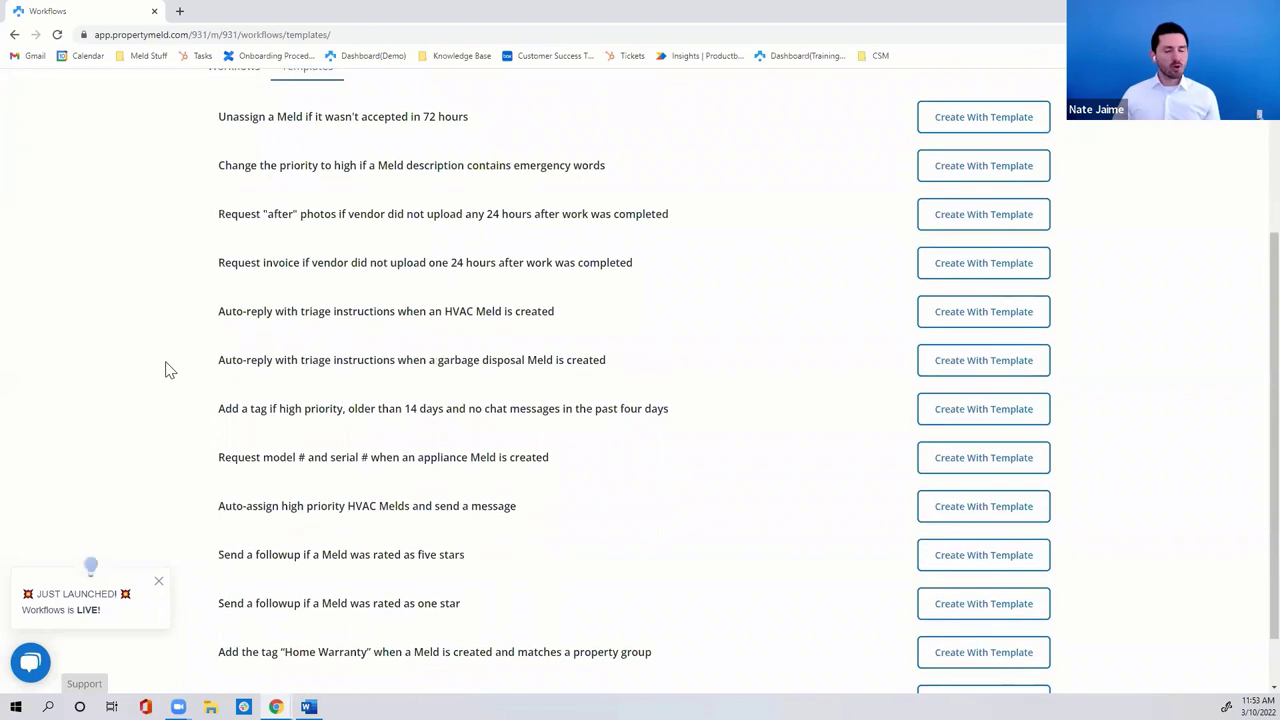
scroll(177, 371, up, 1)
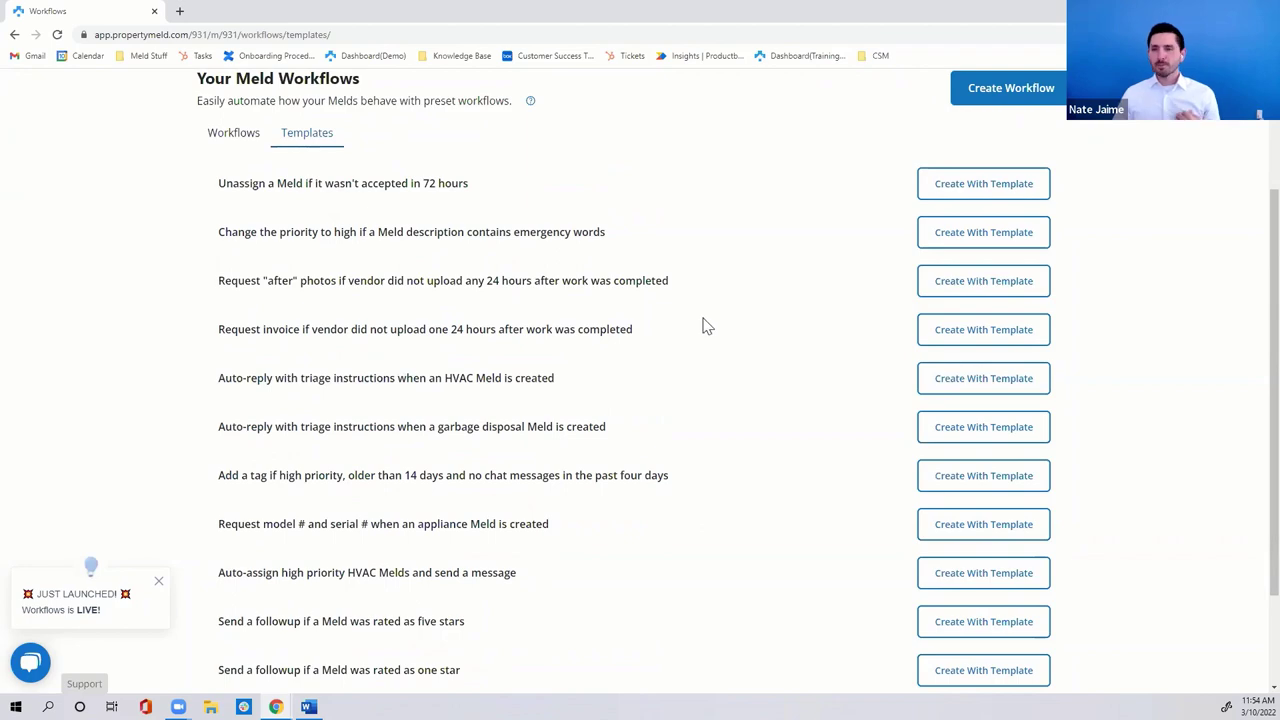
scroll(712, 320, up, 2)
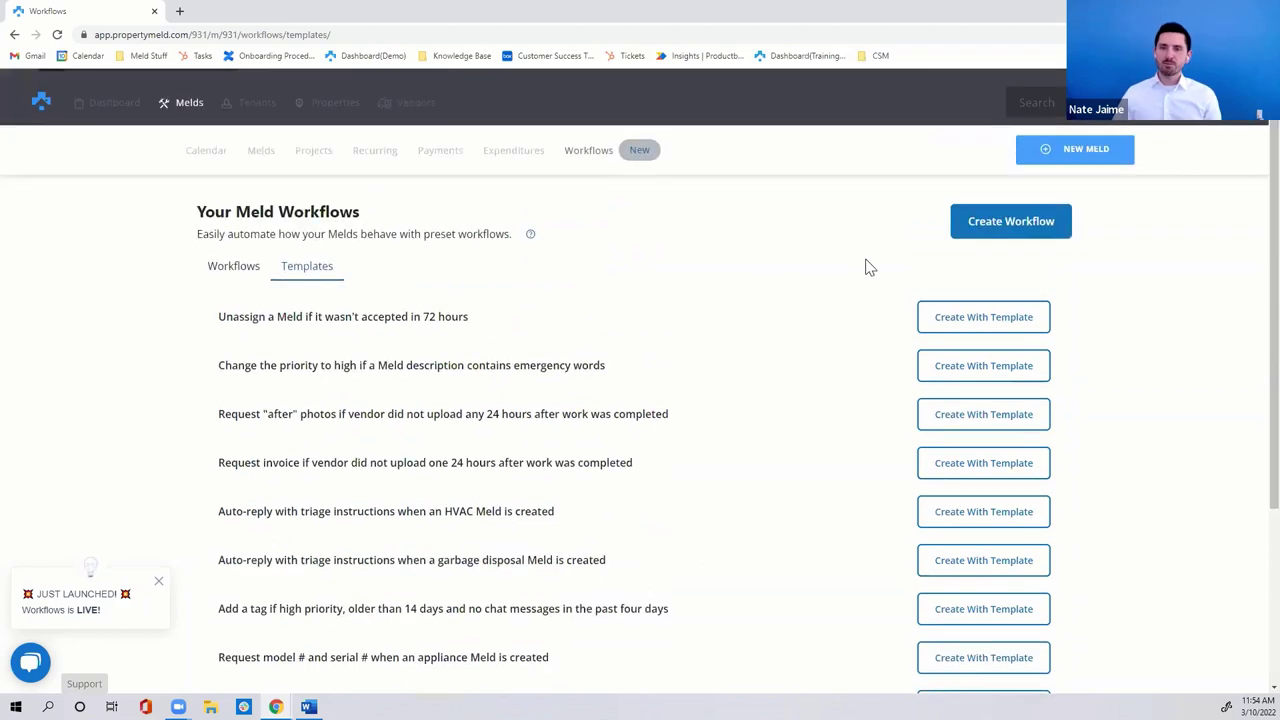
- Start a new meld workflow from scratch and name it "Owner NTE -" followed by the owner's first name
click(1011, 221)
scroll(176, 347, down, 2)
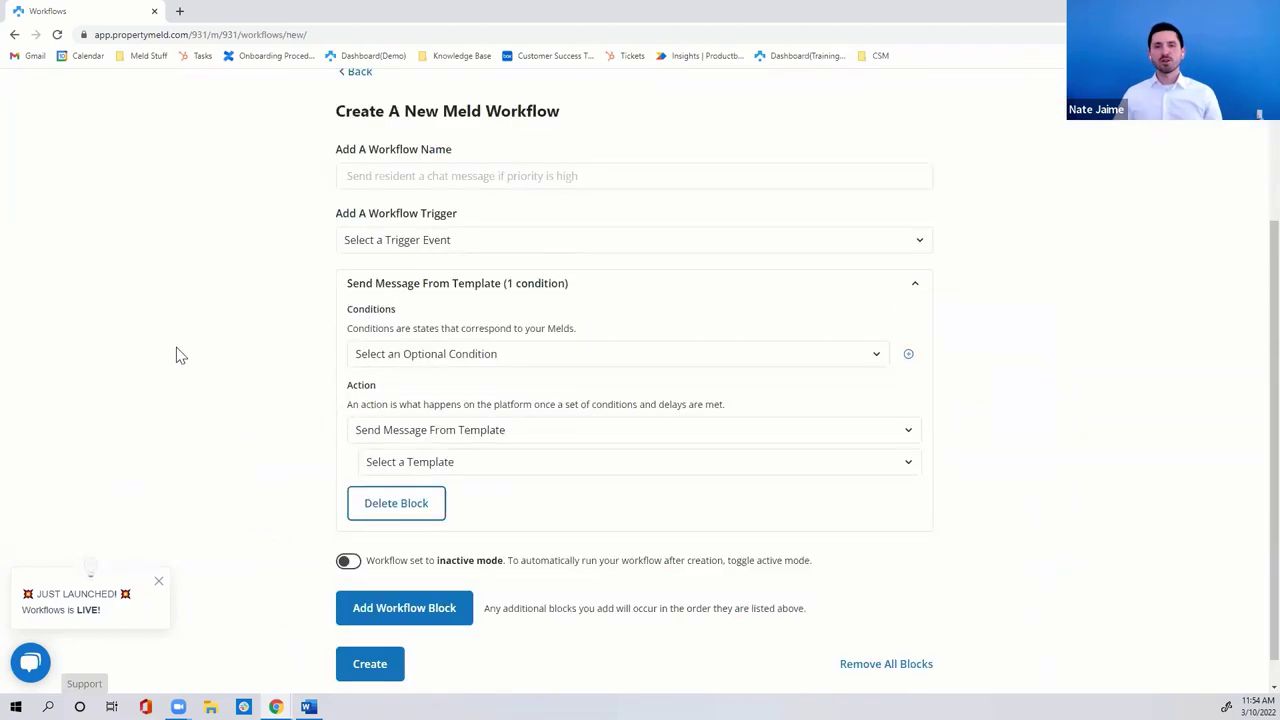
click(458, 179)
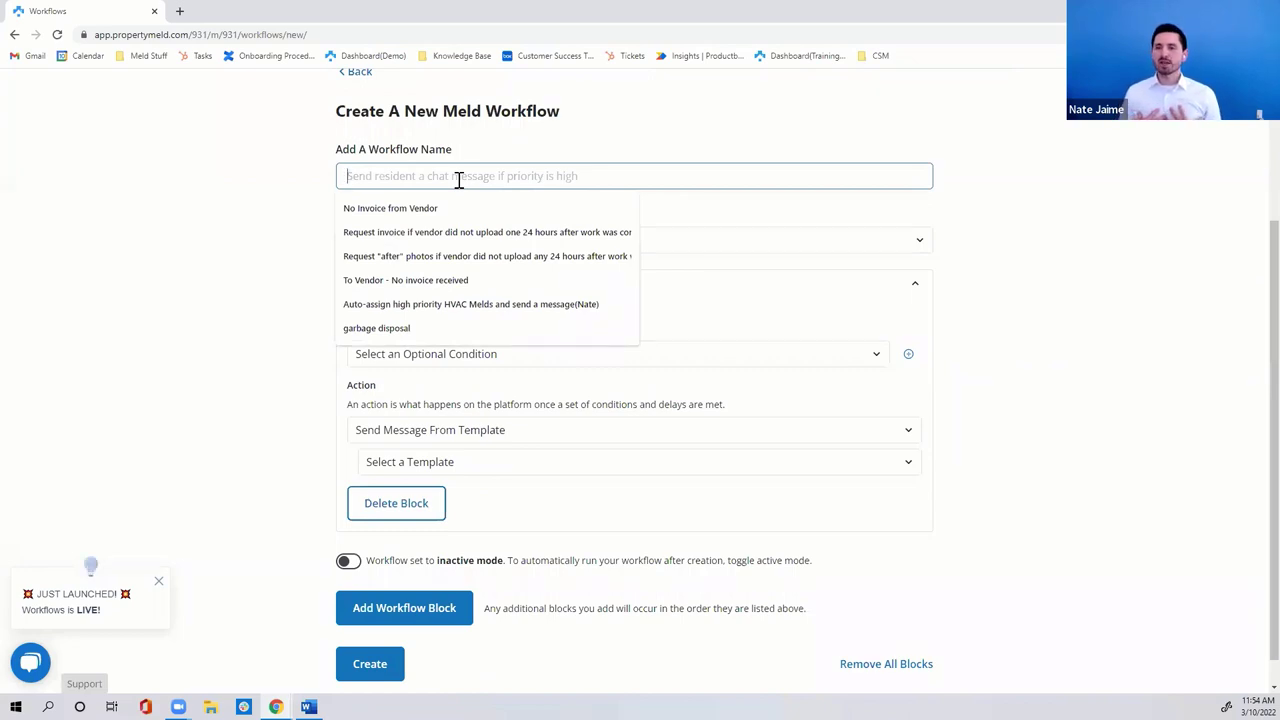
text(N)
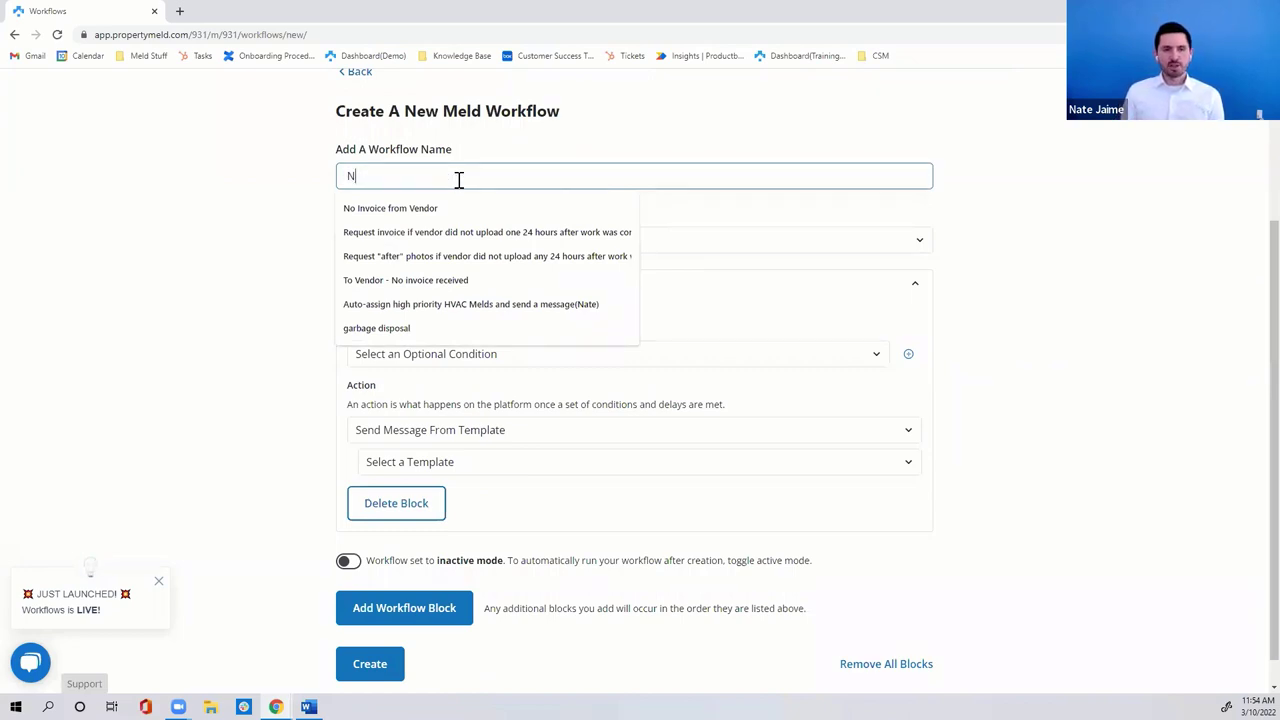
key(BackSpace)
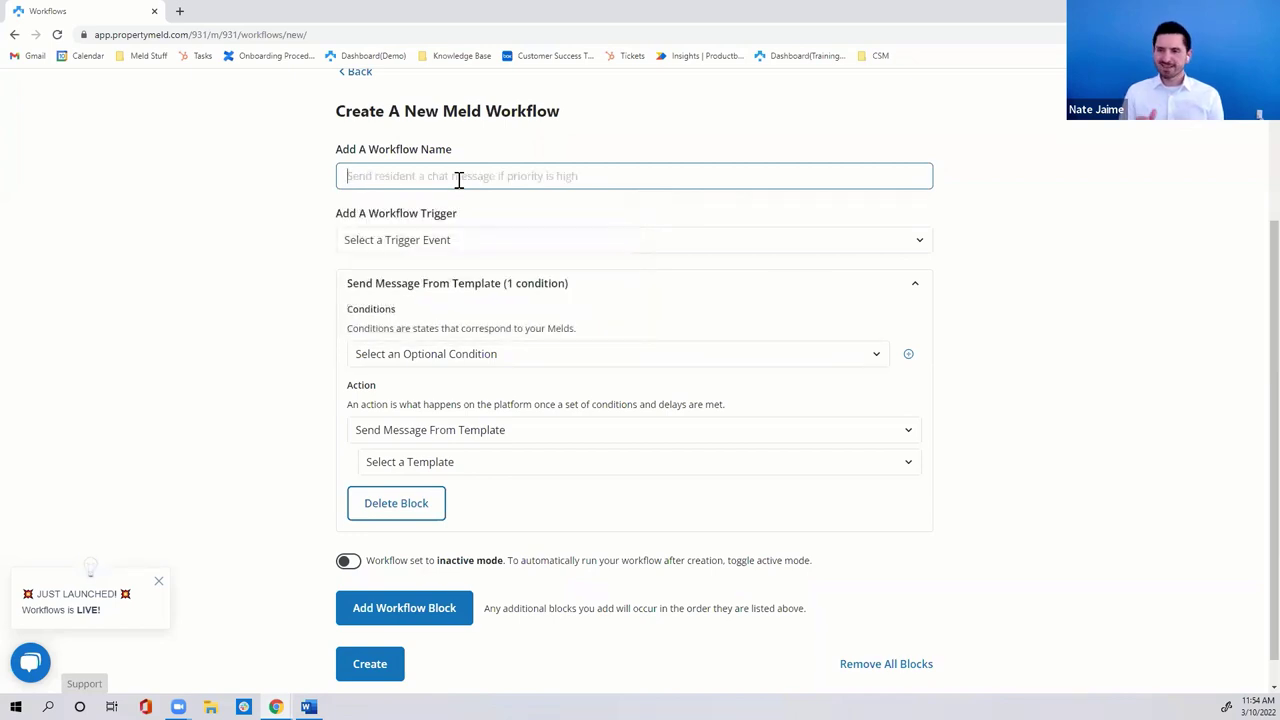
text(Owner )
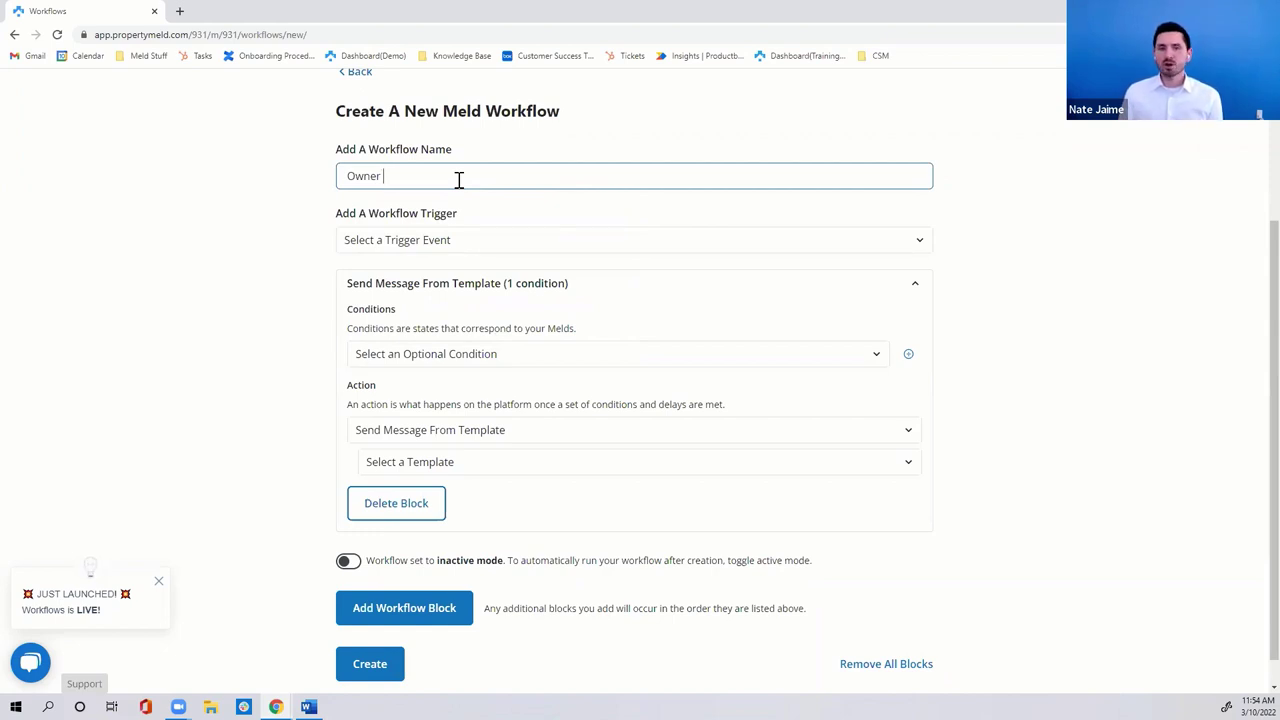
text(NTE - John)
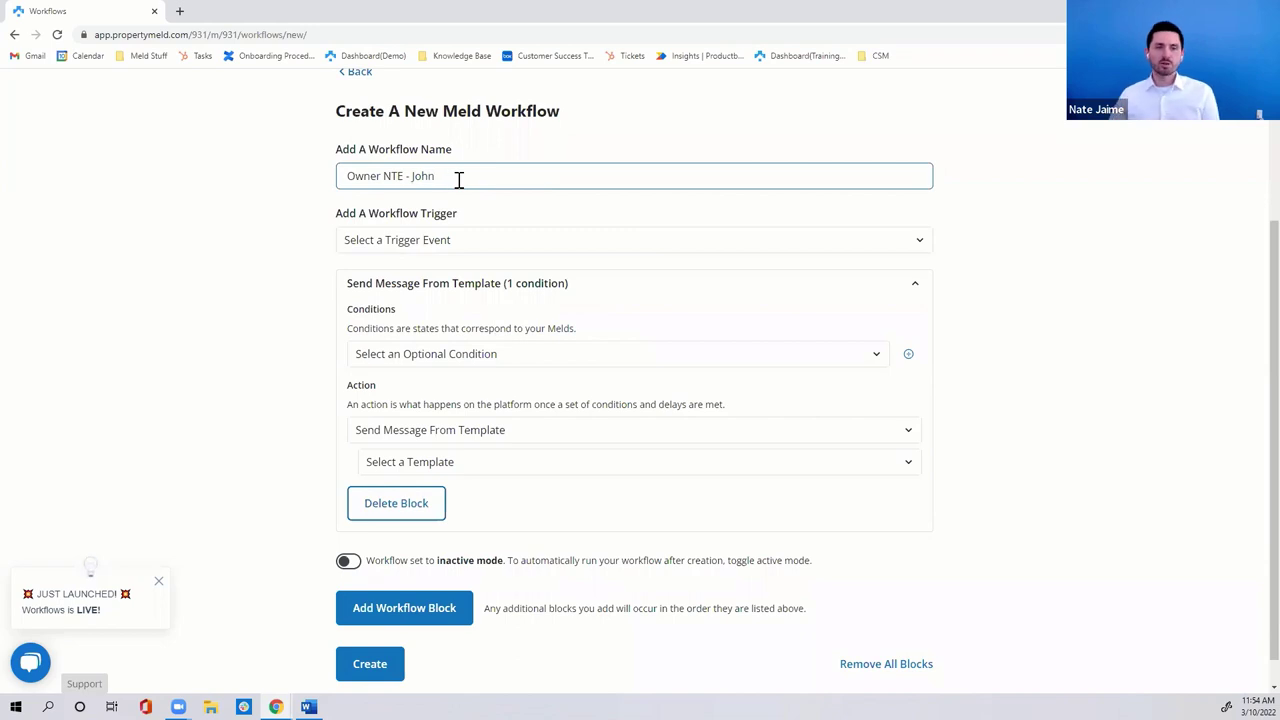
- Set the new workflow's trigger to Invoice Submitted
scroll(380, 220, down, 1)
click(409, 210)
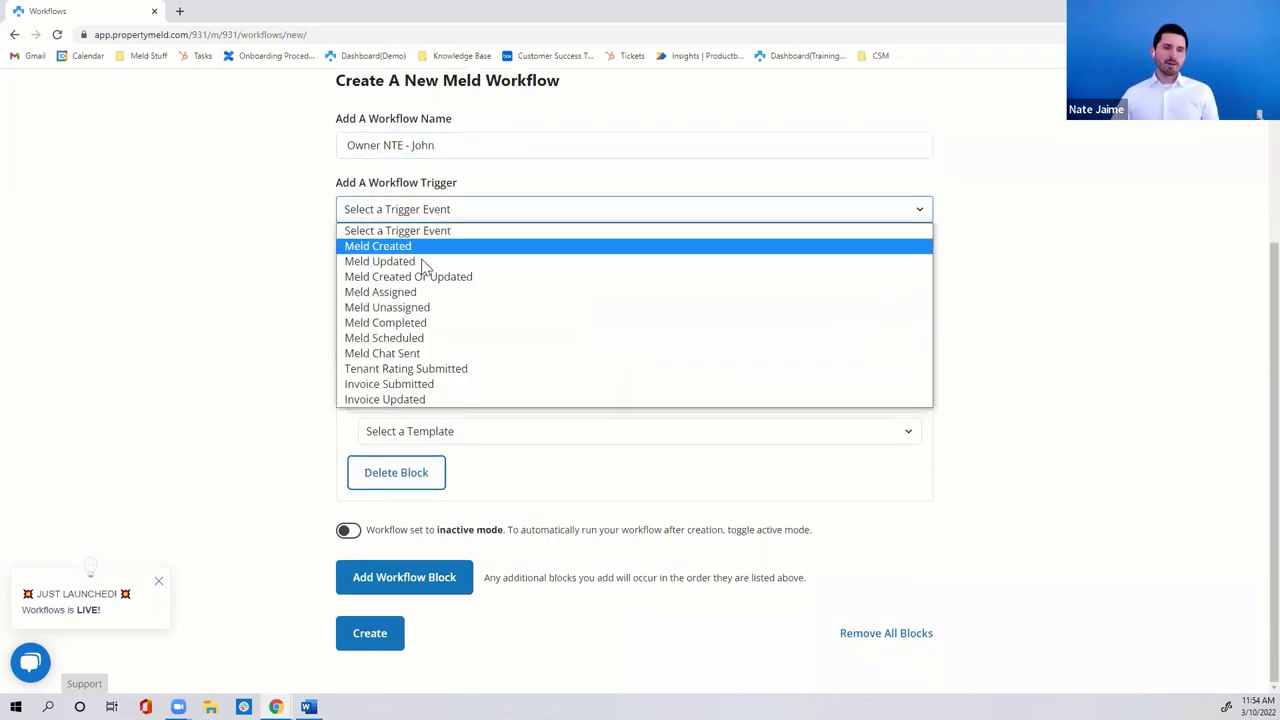
click(432, 384)
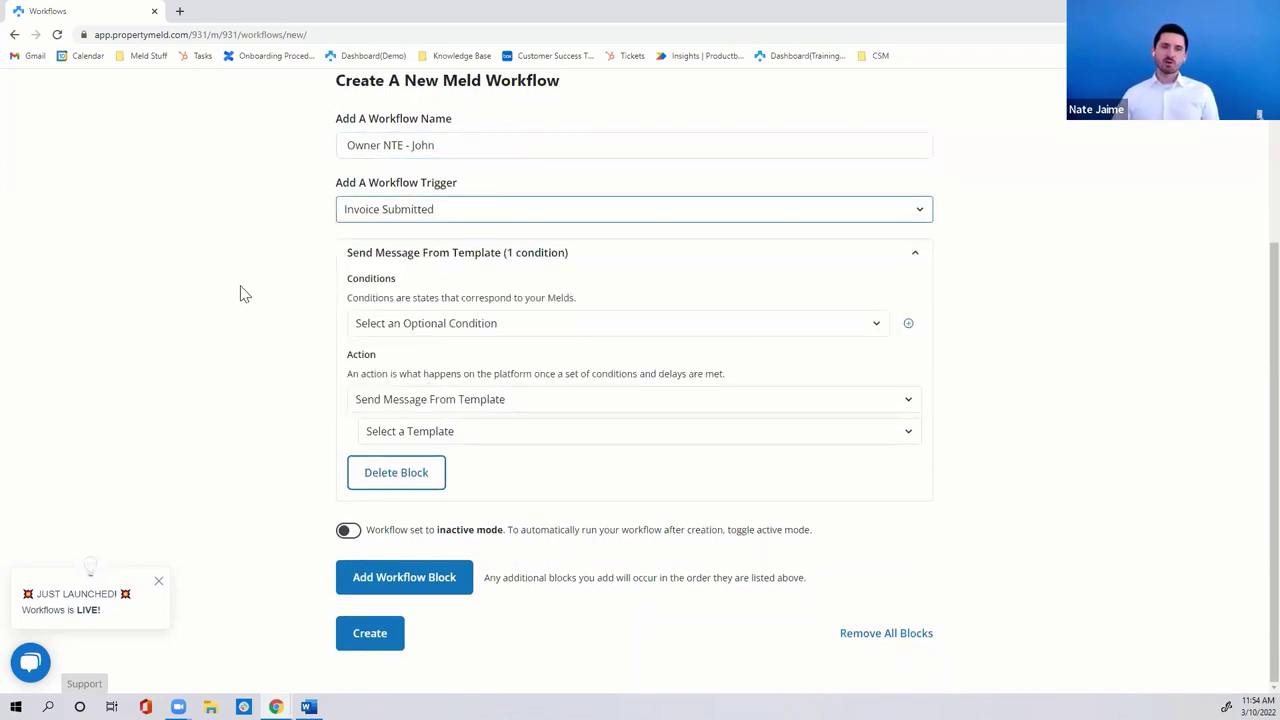
click(250, 294)
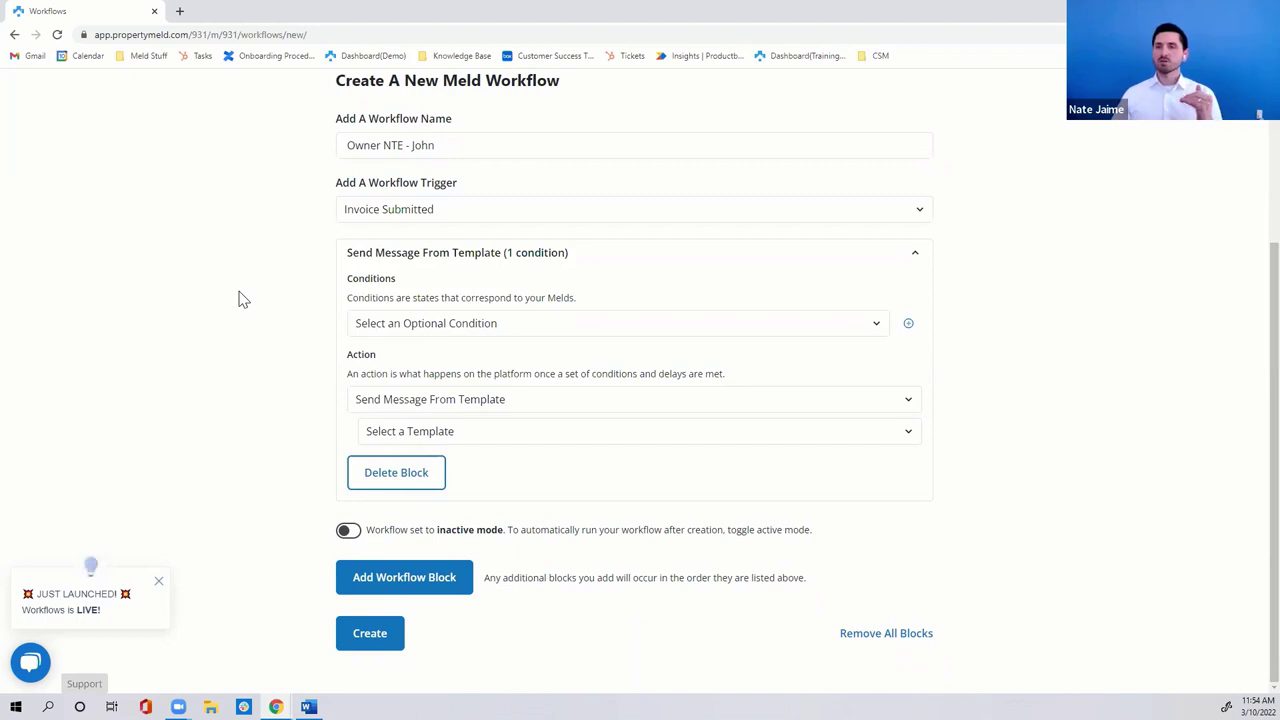
click(496, 147)
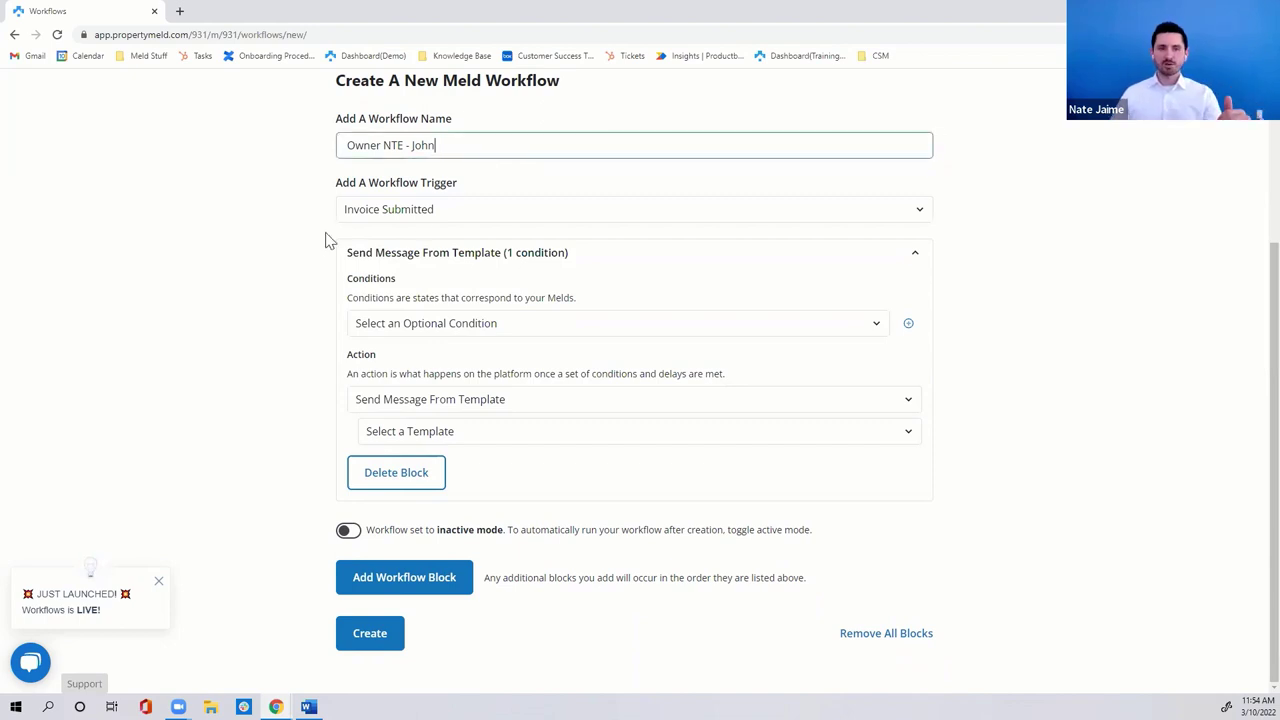
click(289, 268)
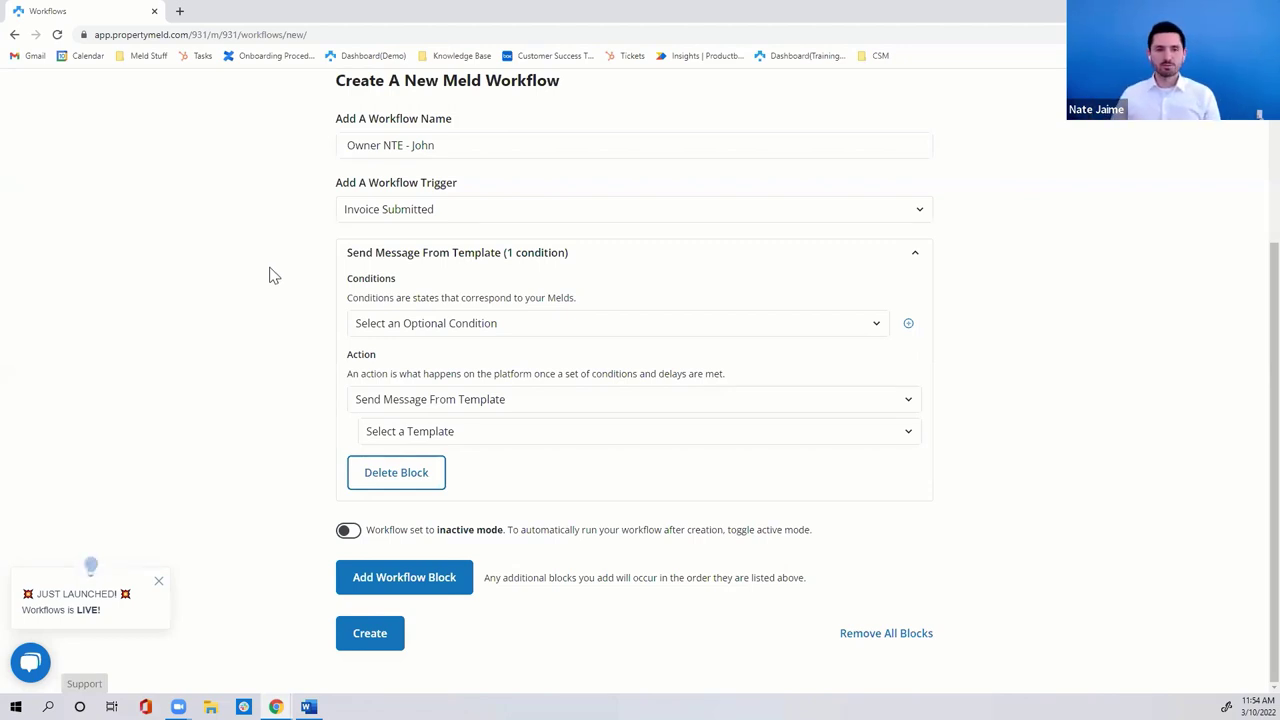
scroll(246, 300, up, 2)
scroll(246, 297, down, 1)
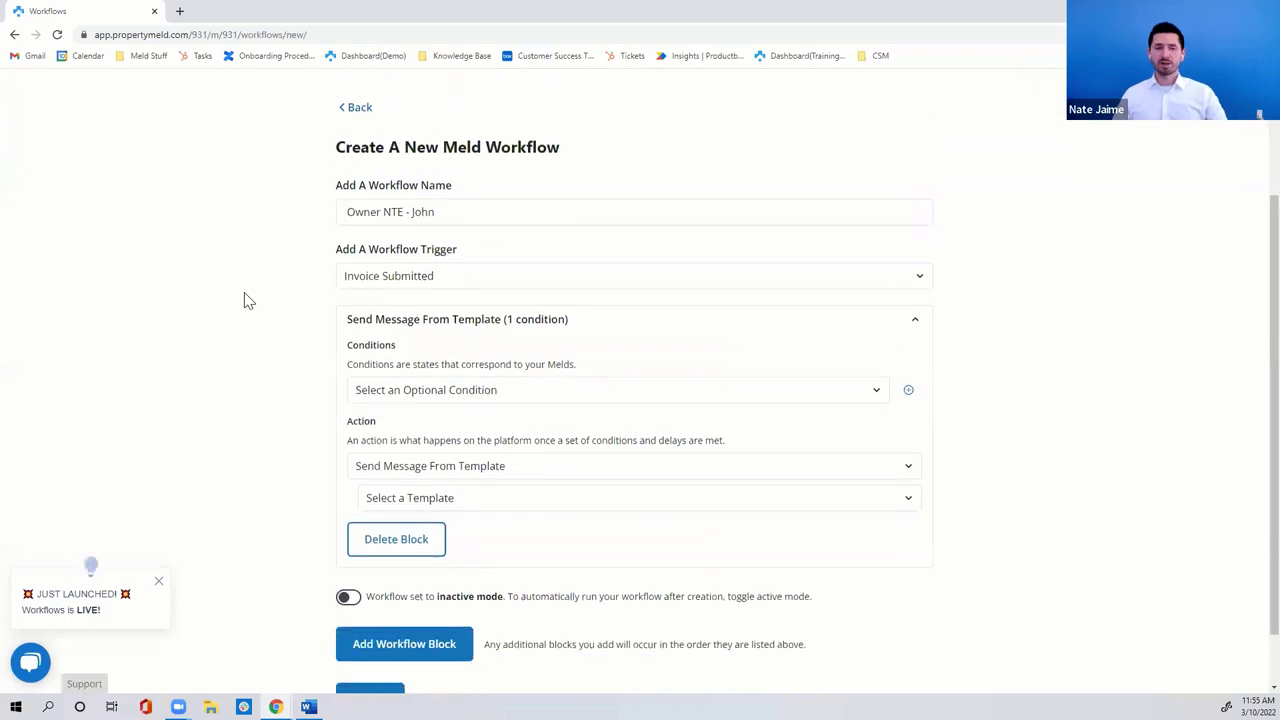
click(493, 211)
click(249, 319)
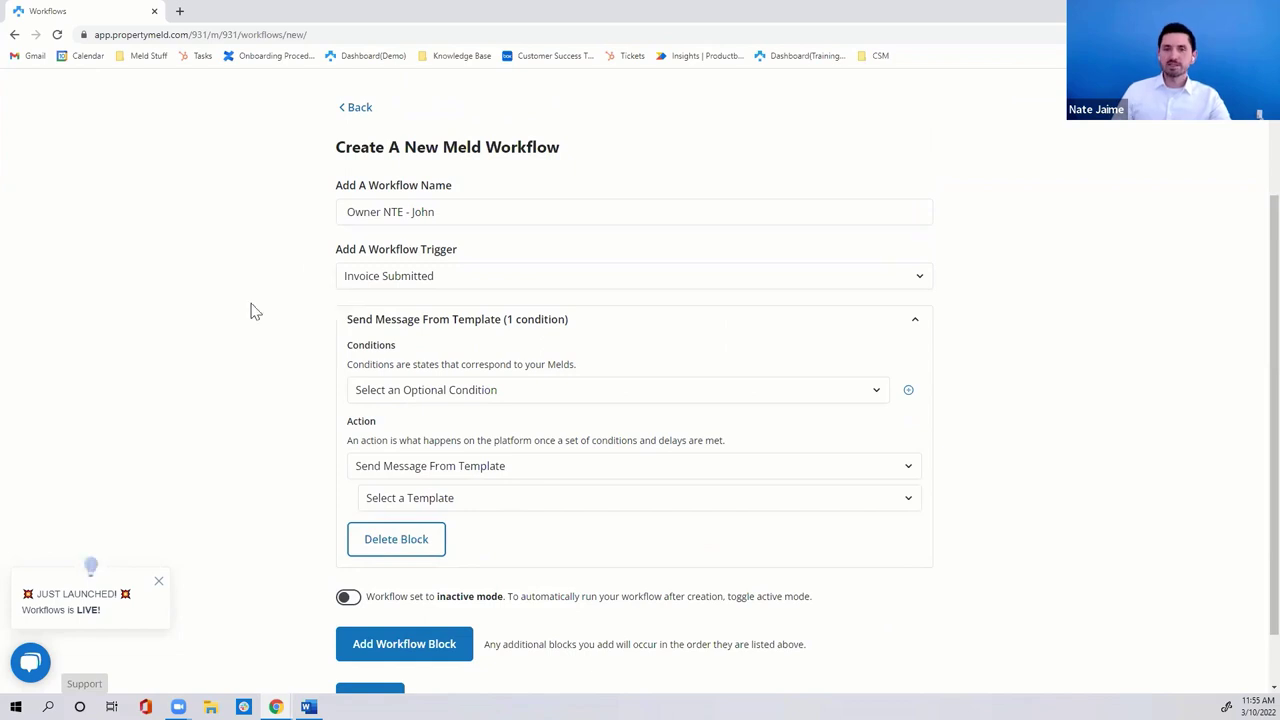
- Set the message block's first condition to Assigned Vendor with the operator Present
scroll(254, 310, down, 1)
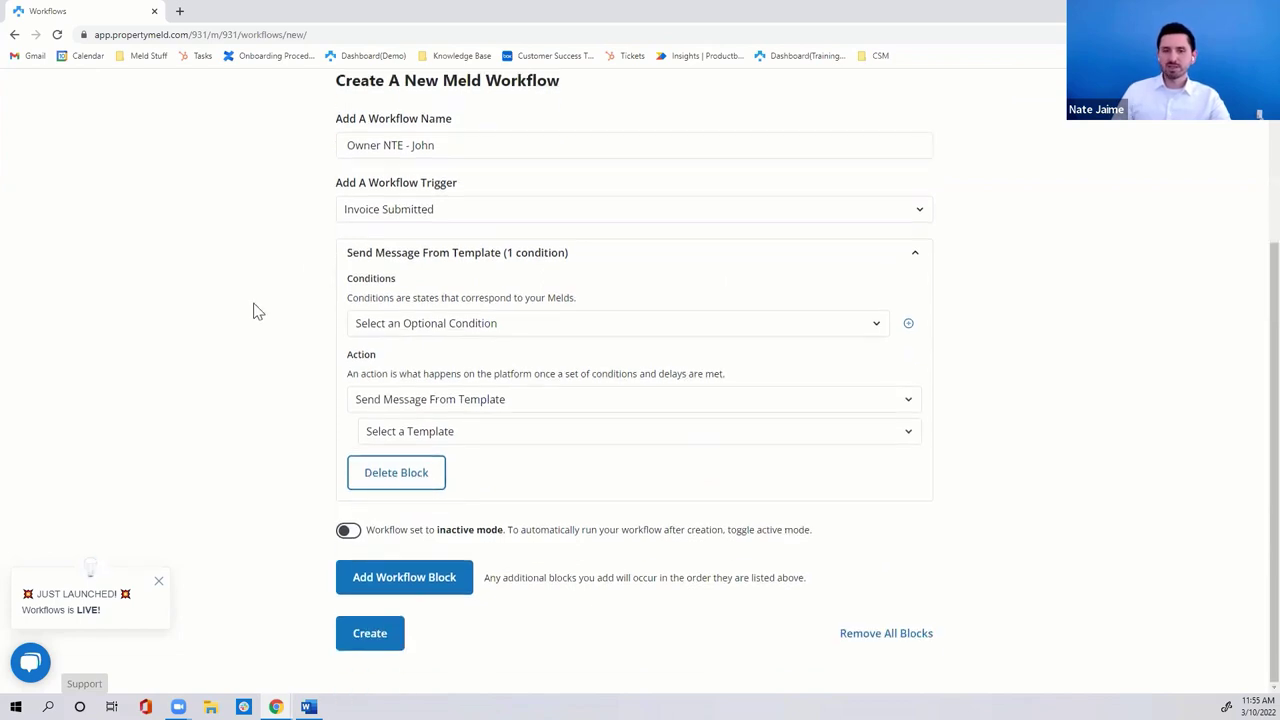
click(393, 329)
scroll(540, 450, down, 3)
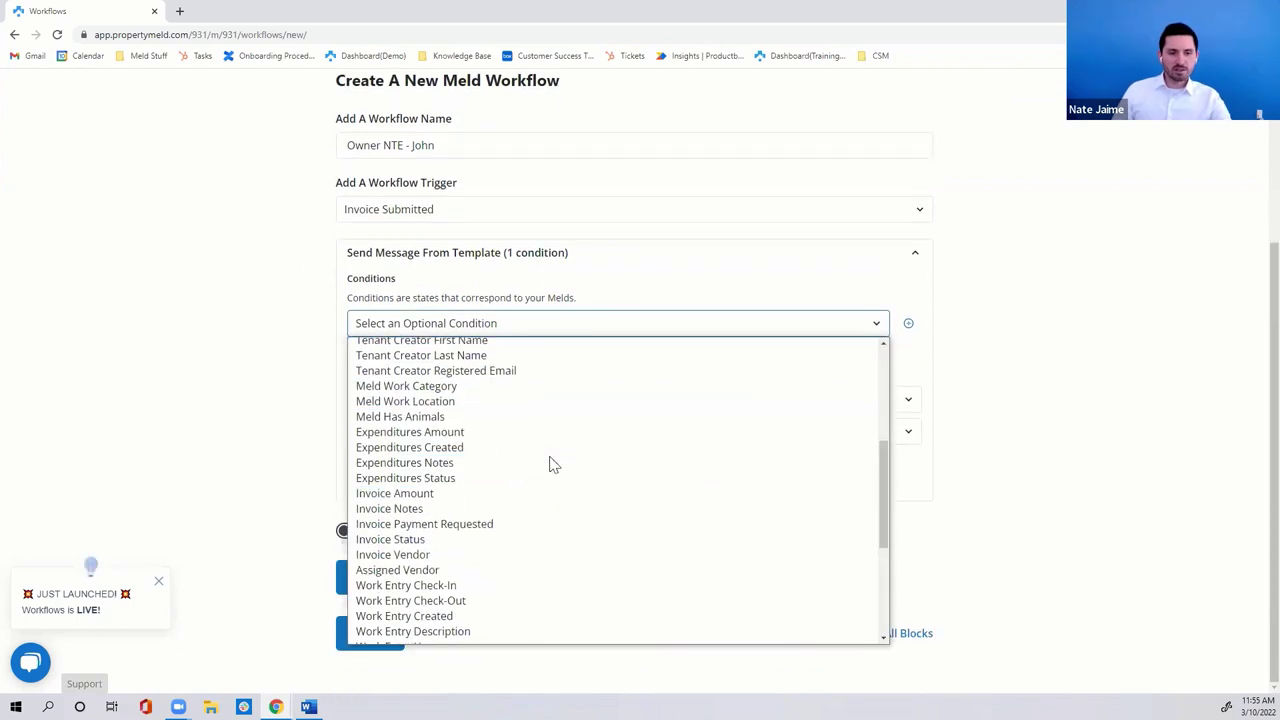
click(554, 568)
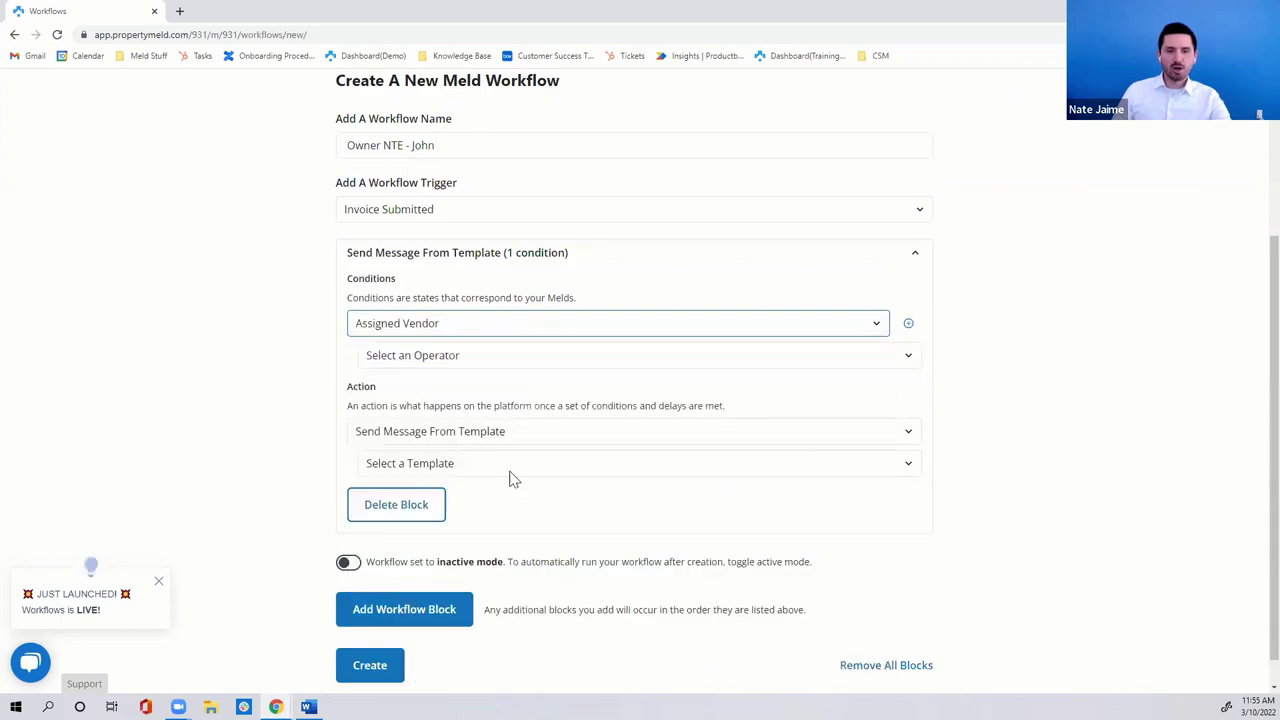
click(520, 366)
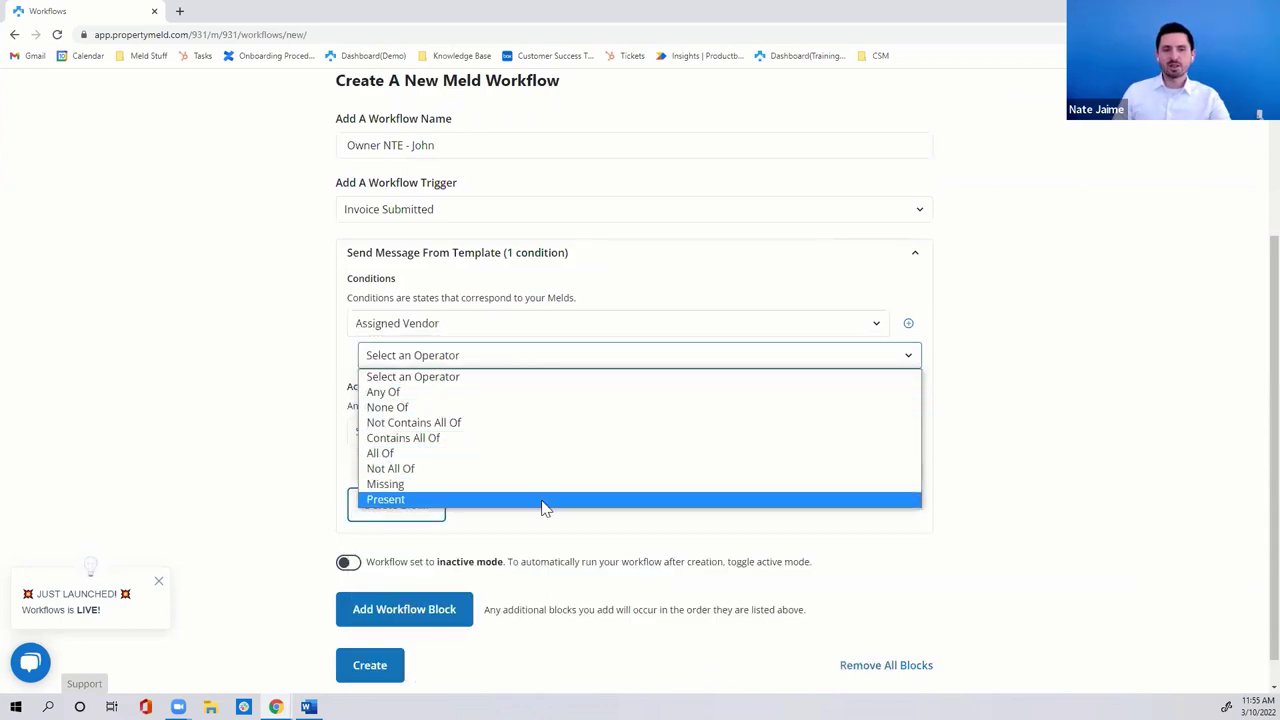
click(543, 503)
scroll(313, 357, down, 1)
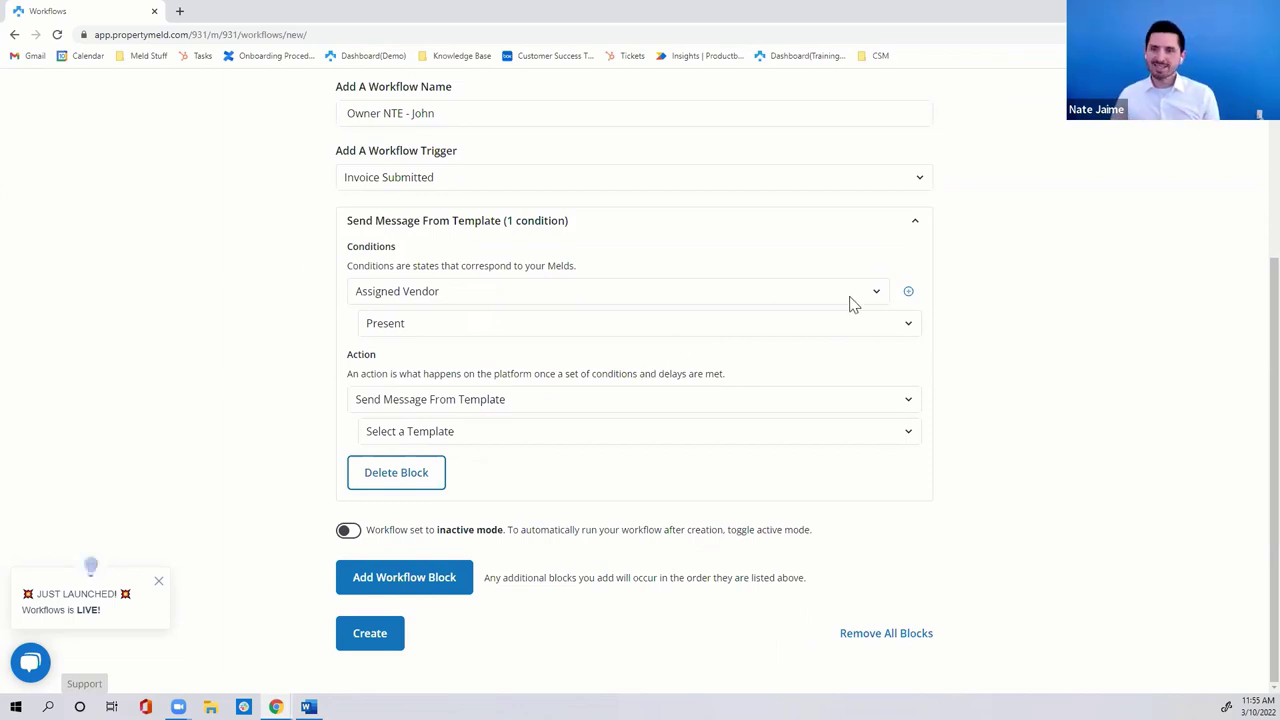
click(909, 293)
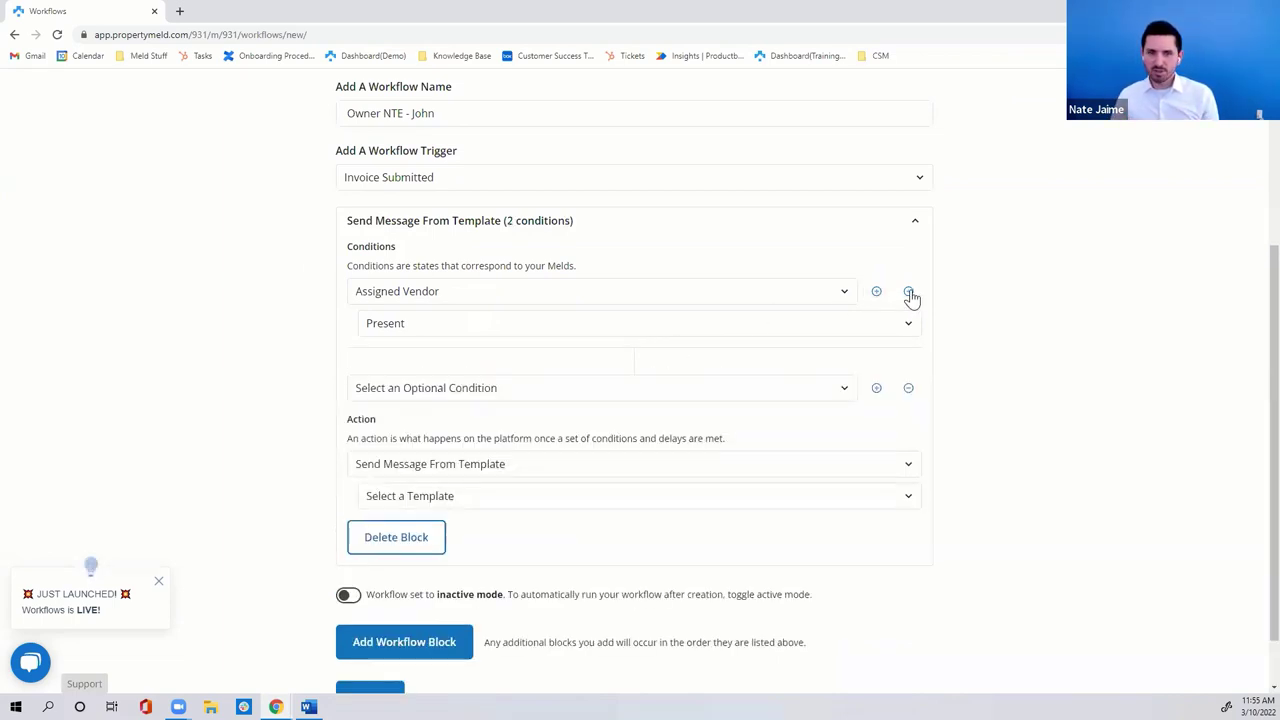
scroll(275, 326, down, 1)
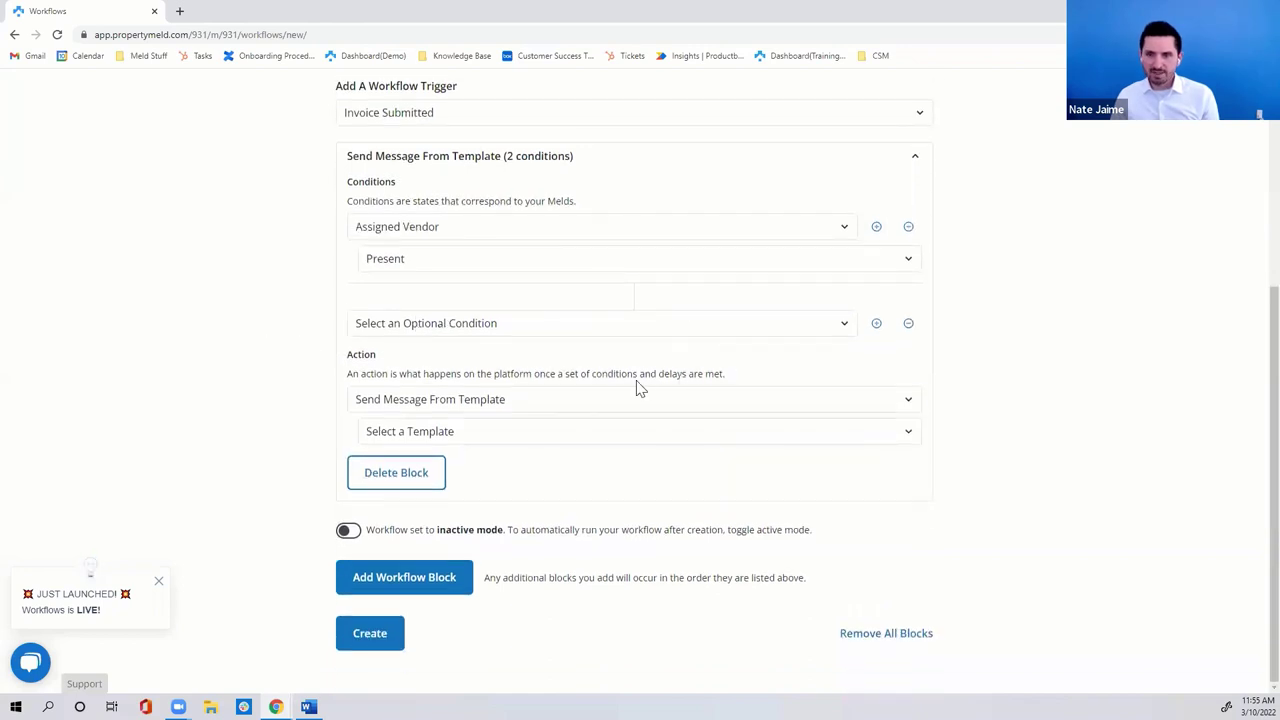
click(908, 326)
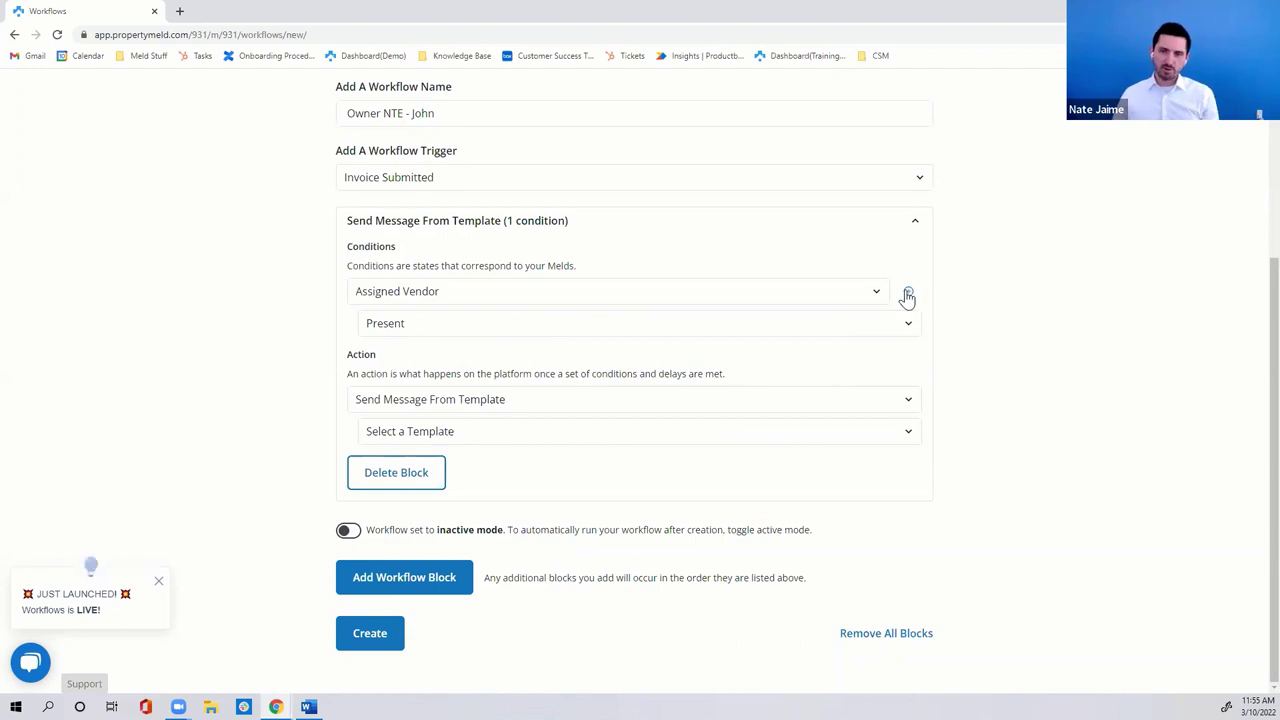
- Add a second condition to the message block, Invoice Amount Greater Or Equal 501, and select the Owner NTE message template
click(907, 295)
scroll(300, 335, down, 1)
click(408, 323)
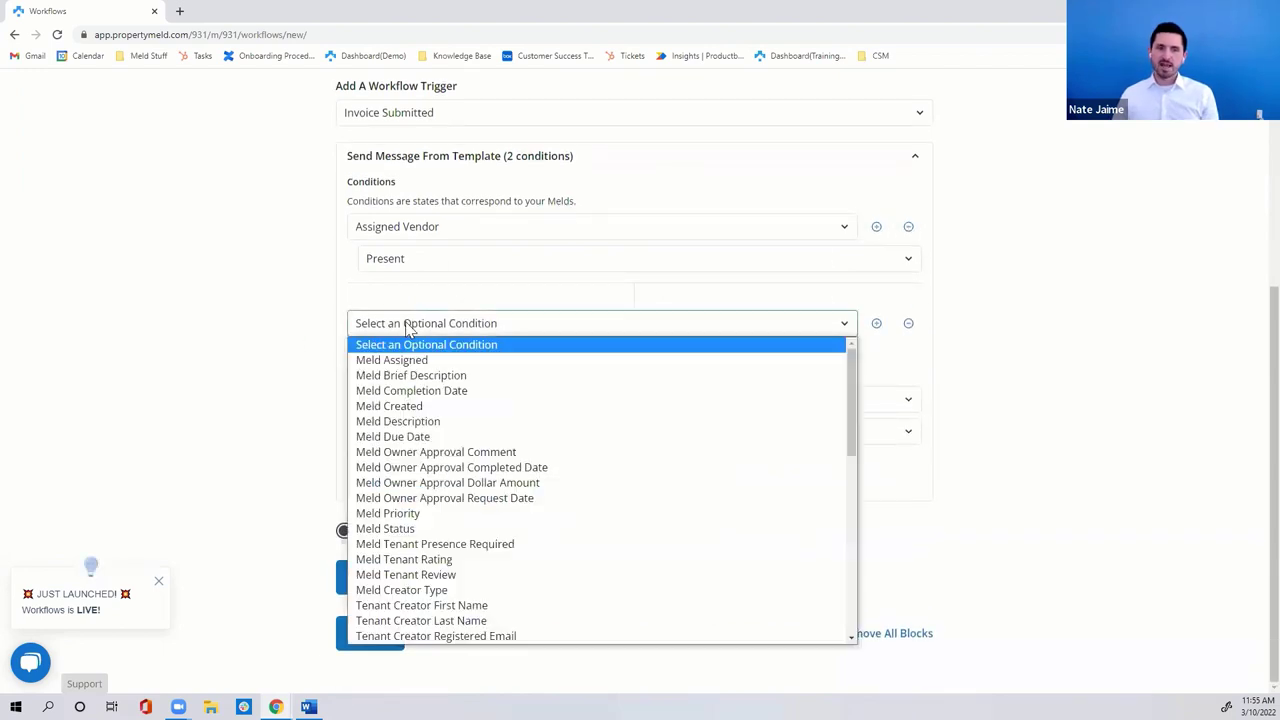
scroll(430, 476, down, 5)
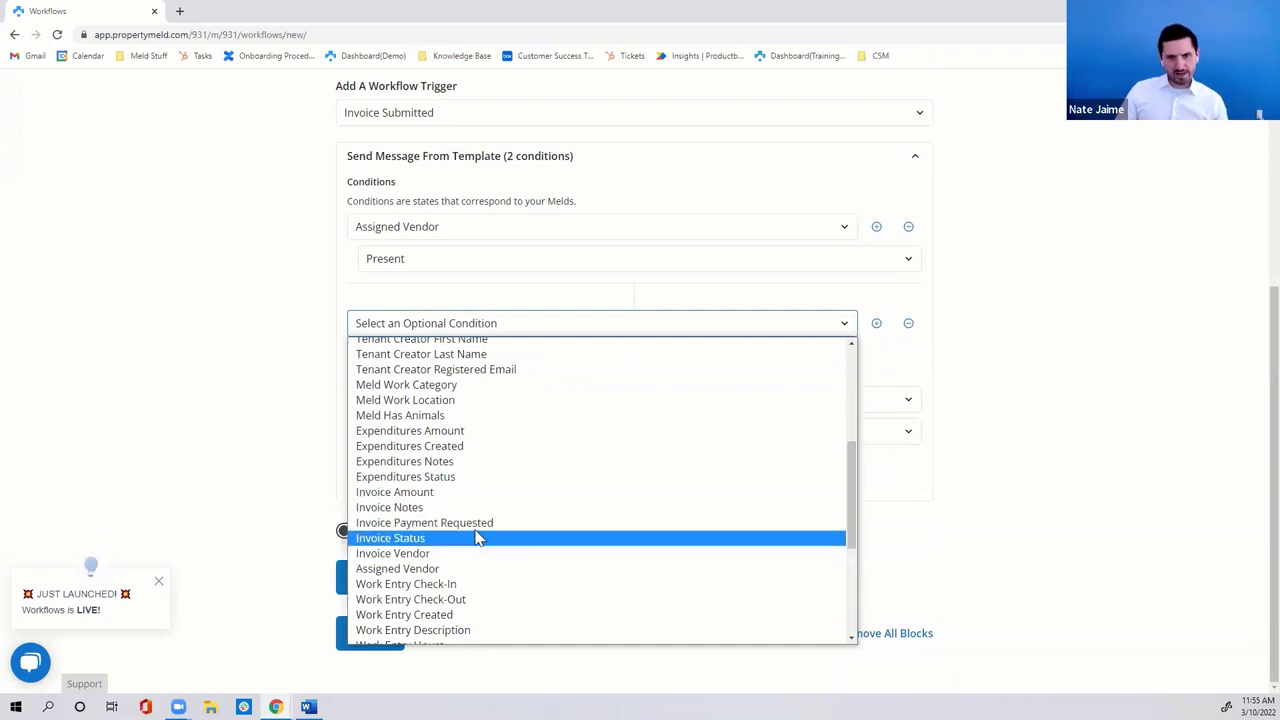
click(490, 492)
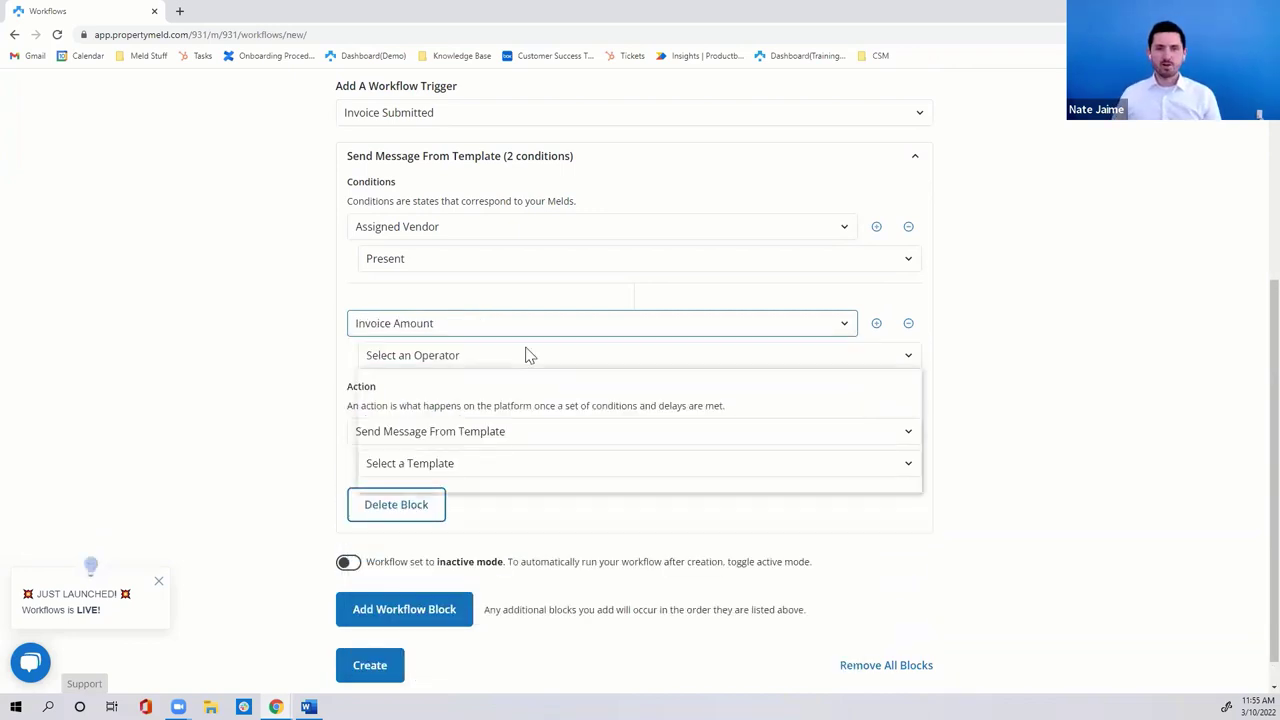
click(529, 355)
click(534, 451)
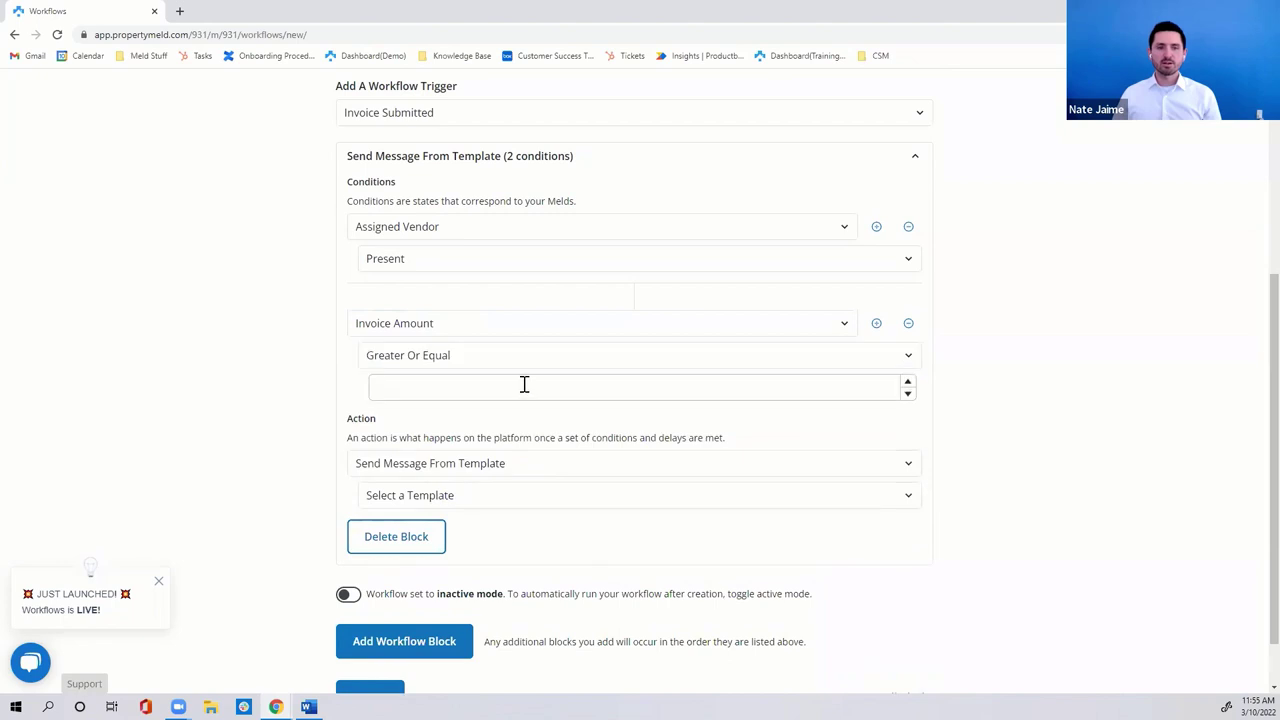
click(524, 385)
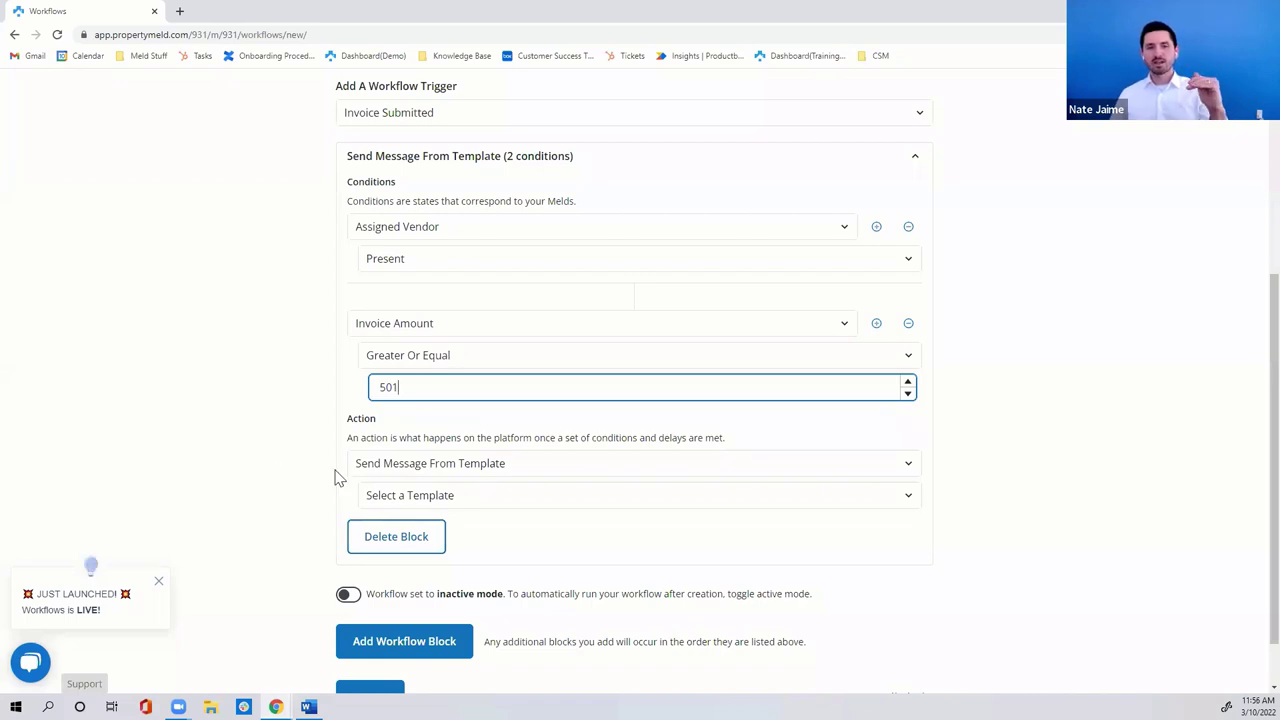
click(420, 502)
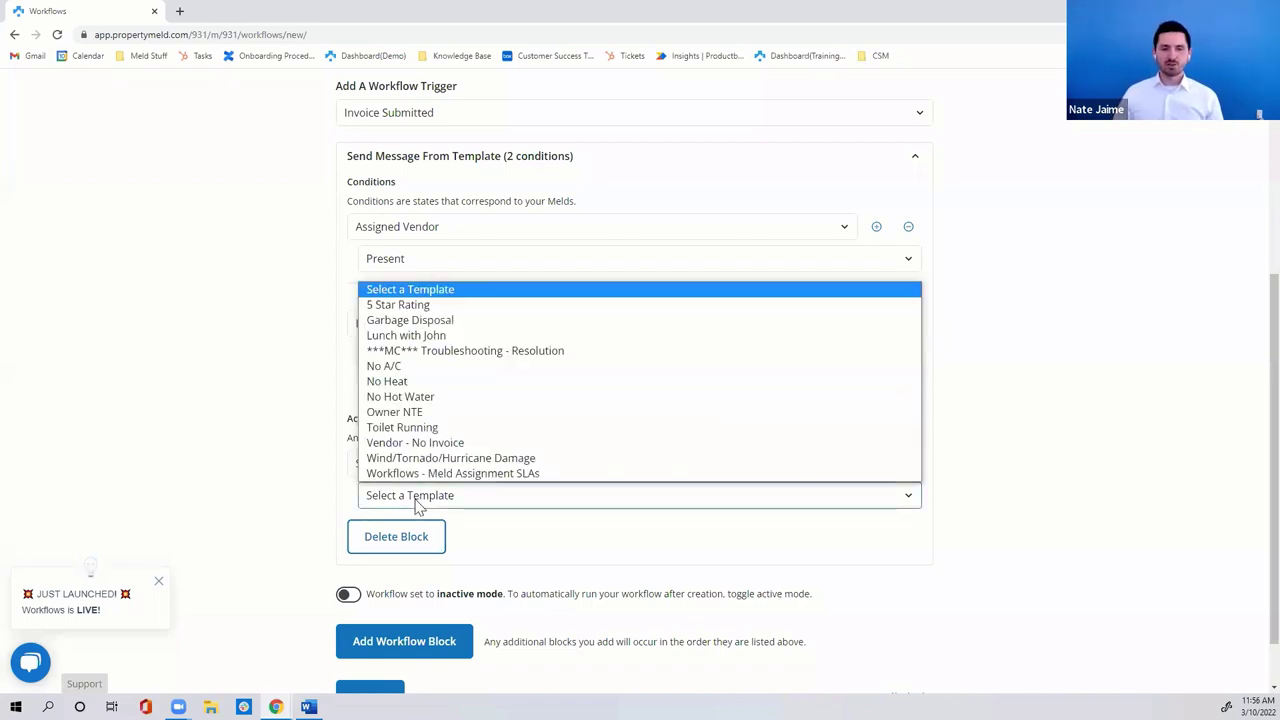
click(560, 412)
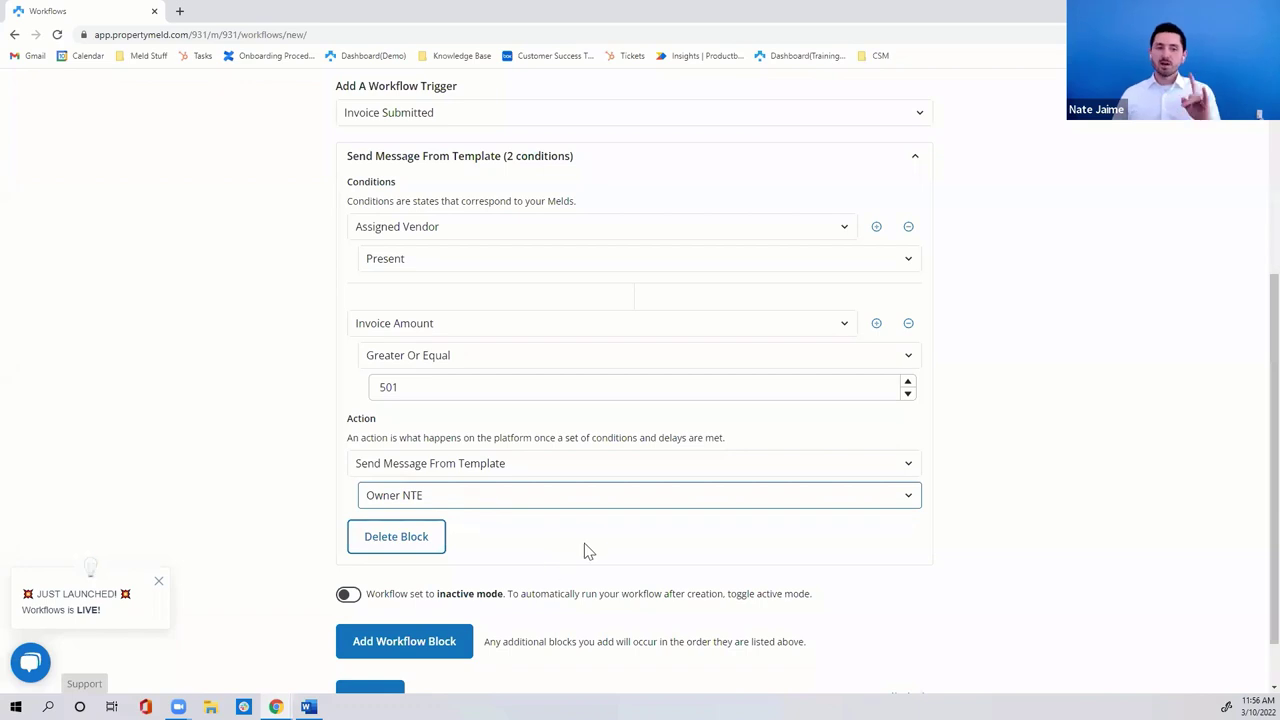
- Add a second workflow block whose action is Add Tags with the Above NTE tag
scroll(578, 556, down, 1)
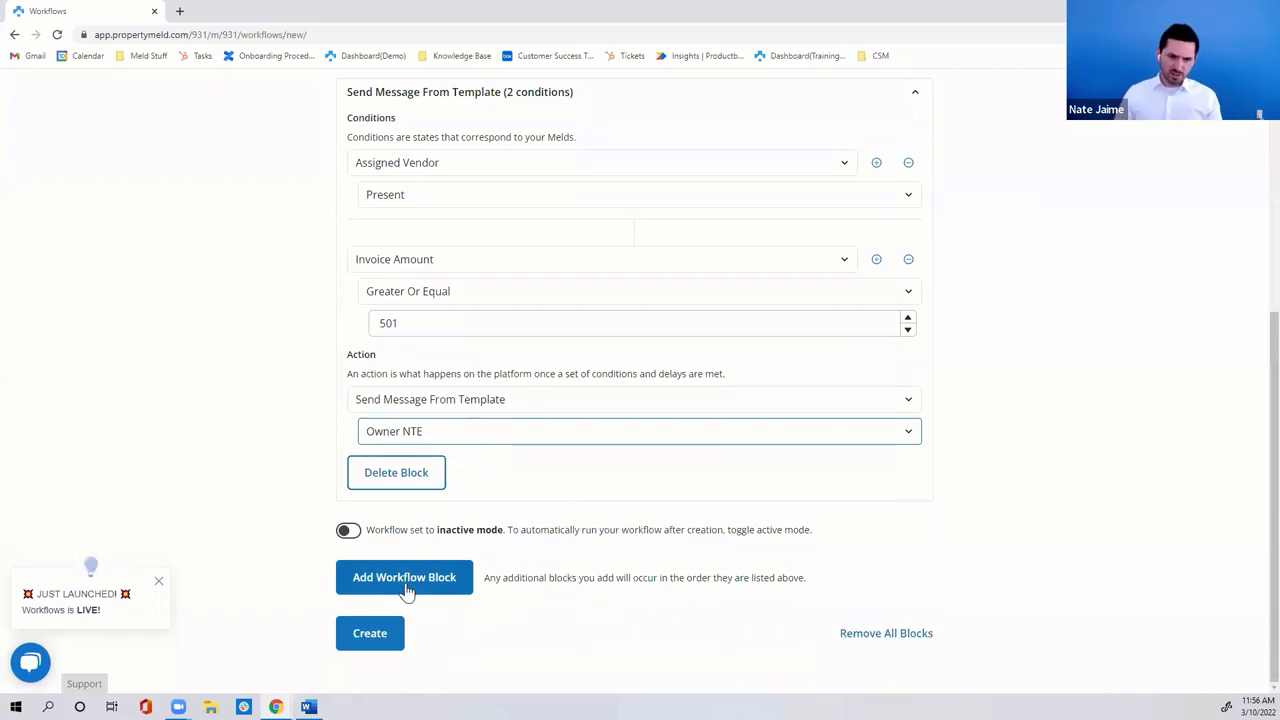
click(400, 579)
click(357, 488)
scroll(277, 474, down, 3)
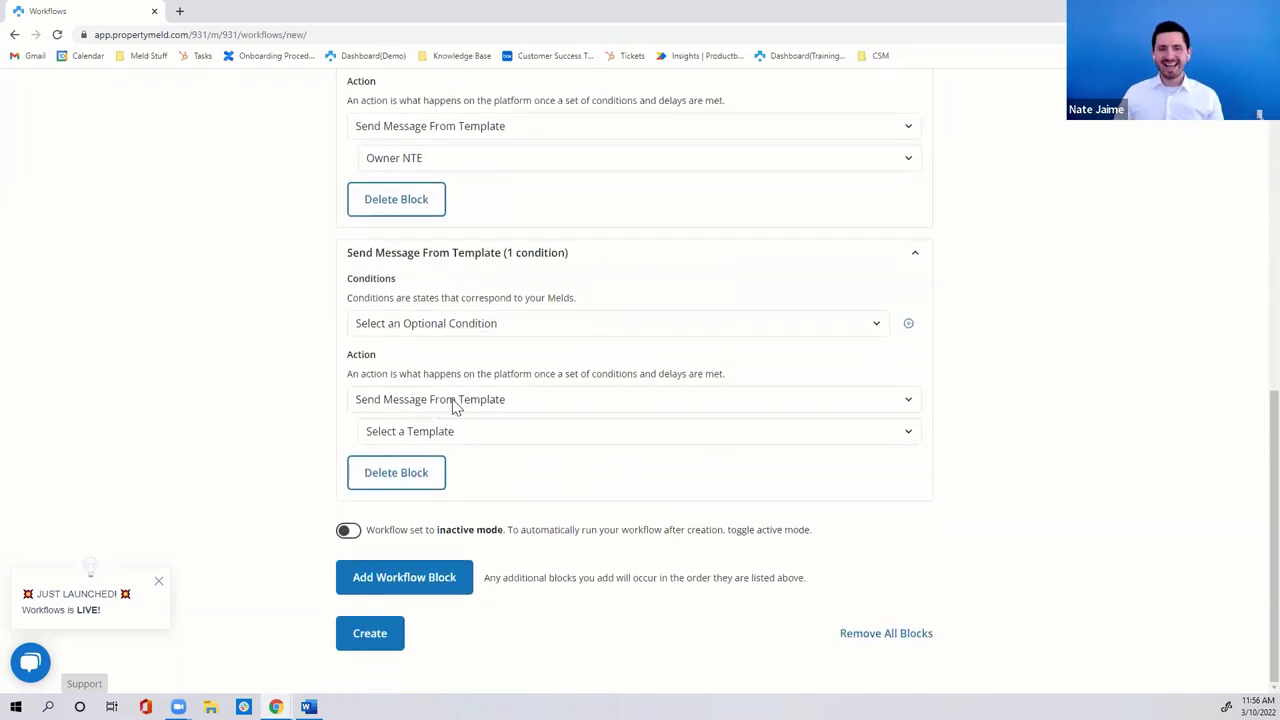
click(452, 404)
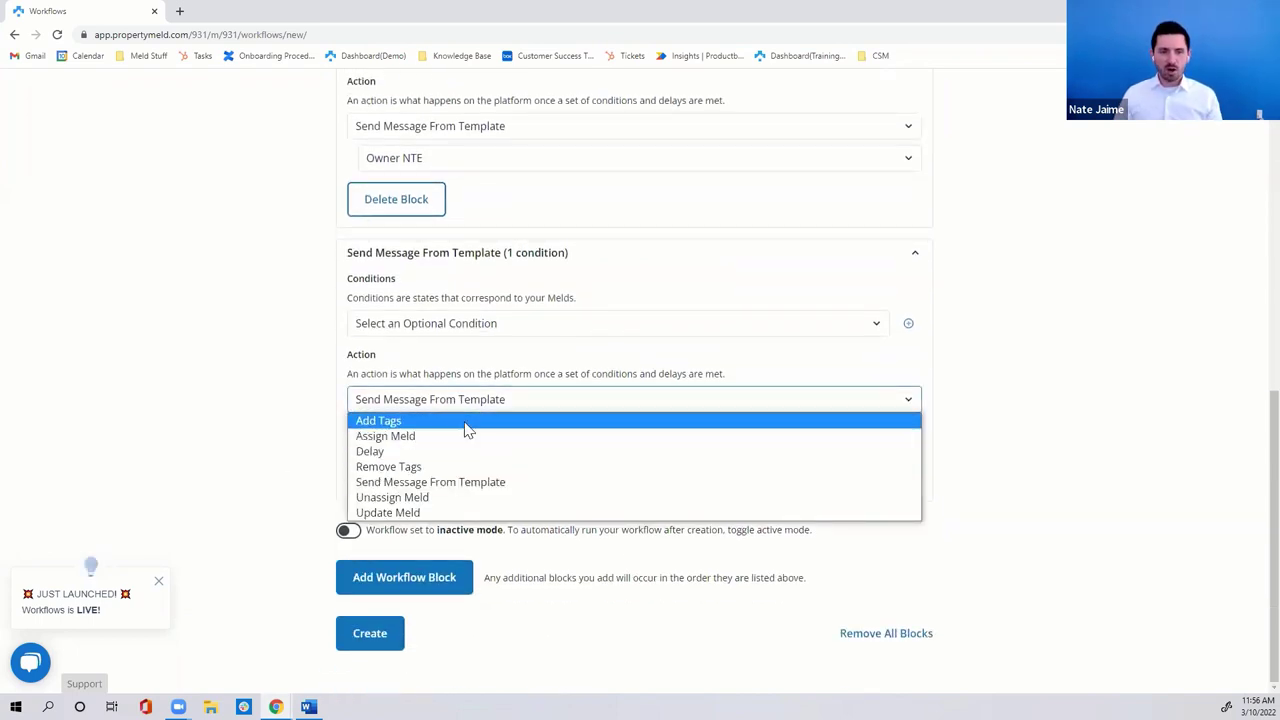
click(464, 421)
click(474, 440)
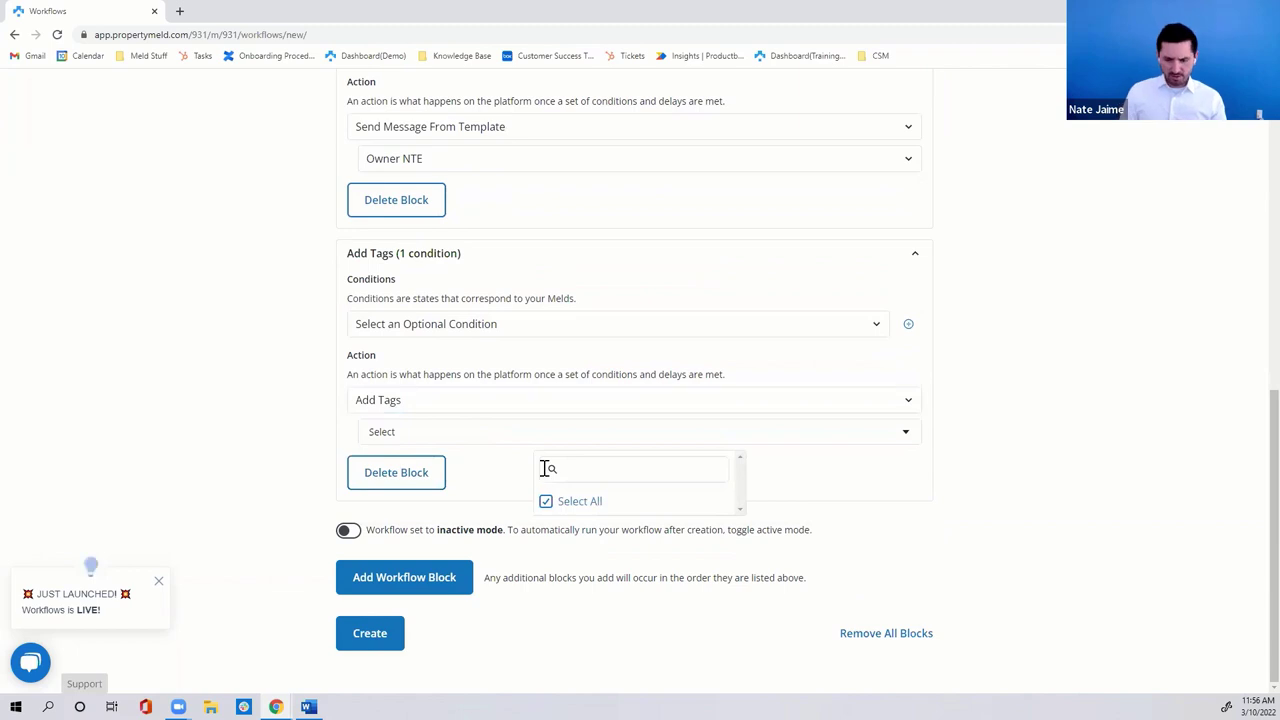
click(650, 470)
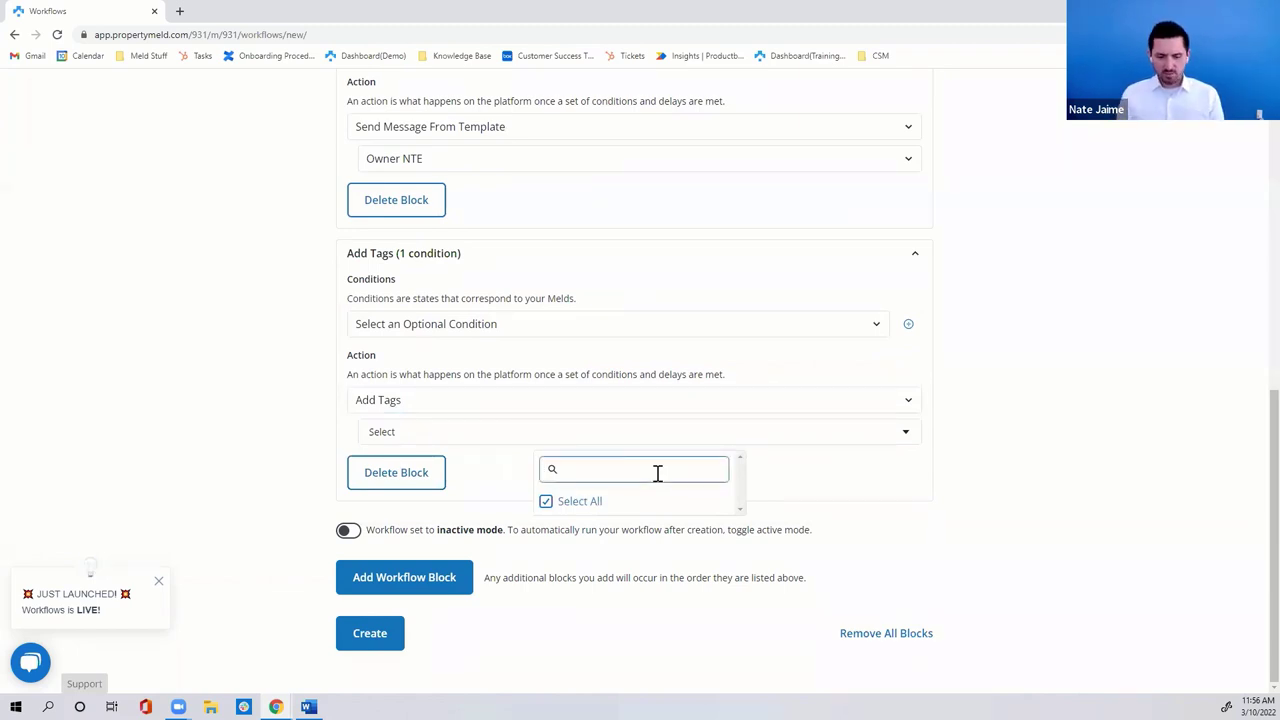
text(nt)
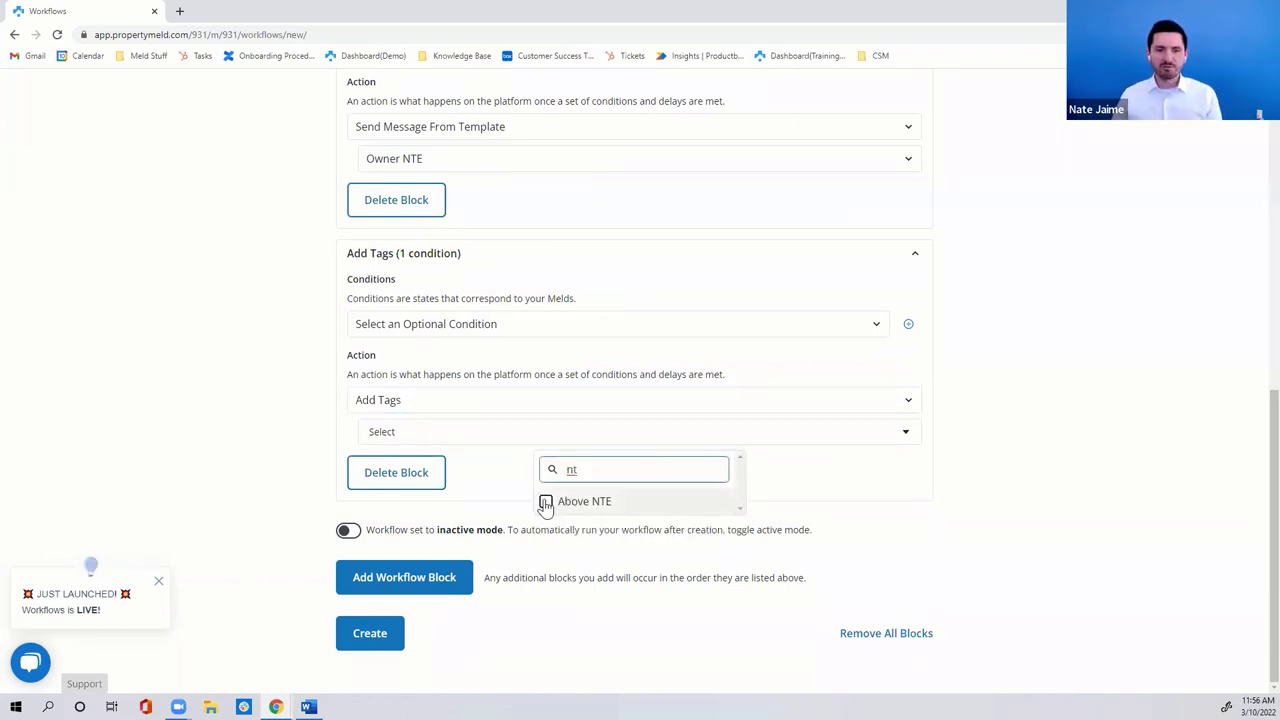
click(545, 503)
click(291, 448)
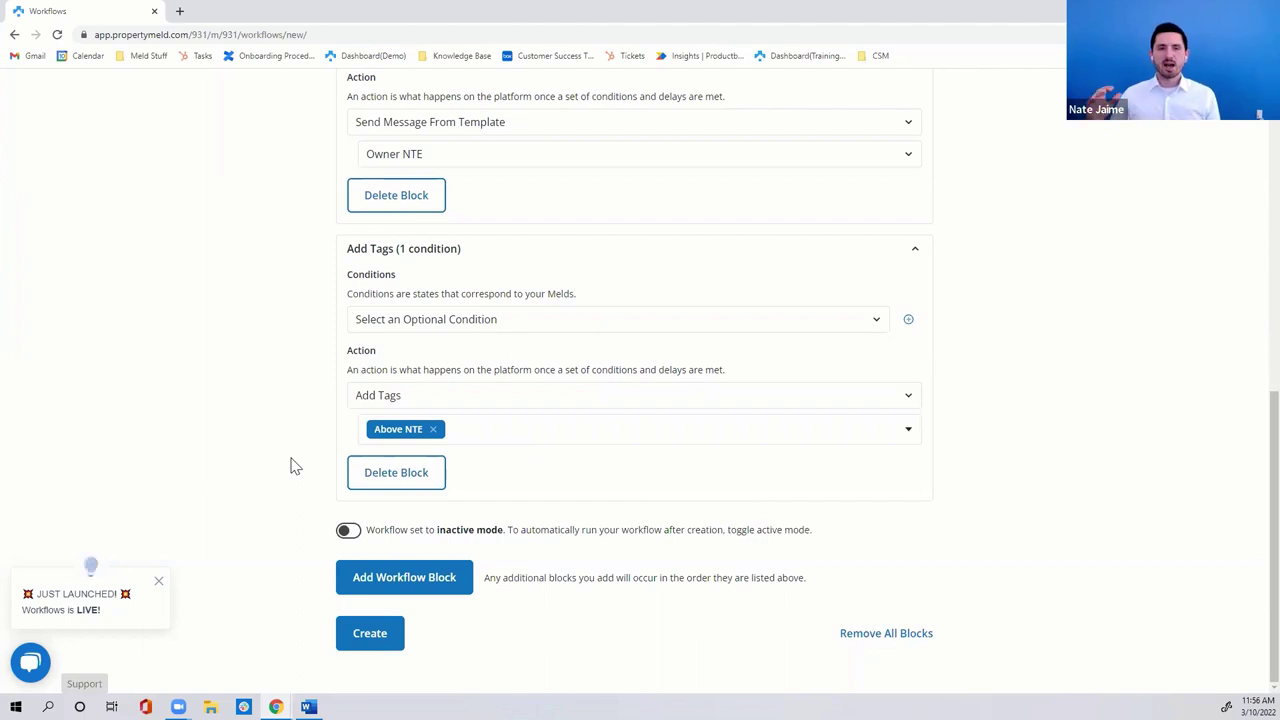
- Review the configured workflow blocks, set the workflow to active mode and create it
scroll(295, 466, up, 5)
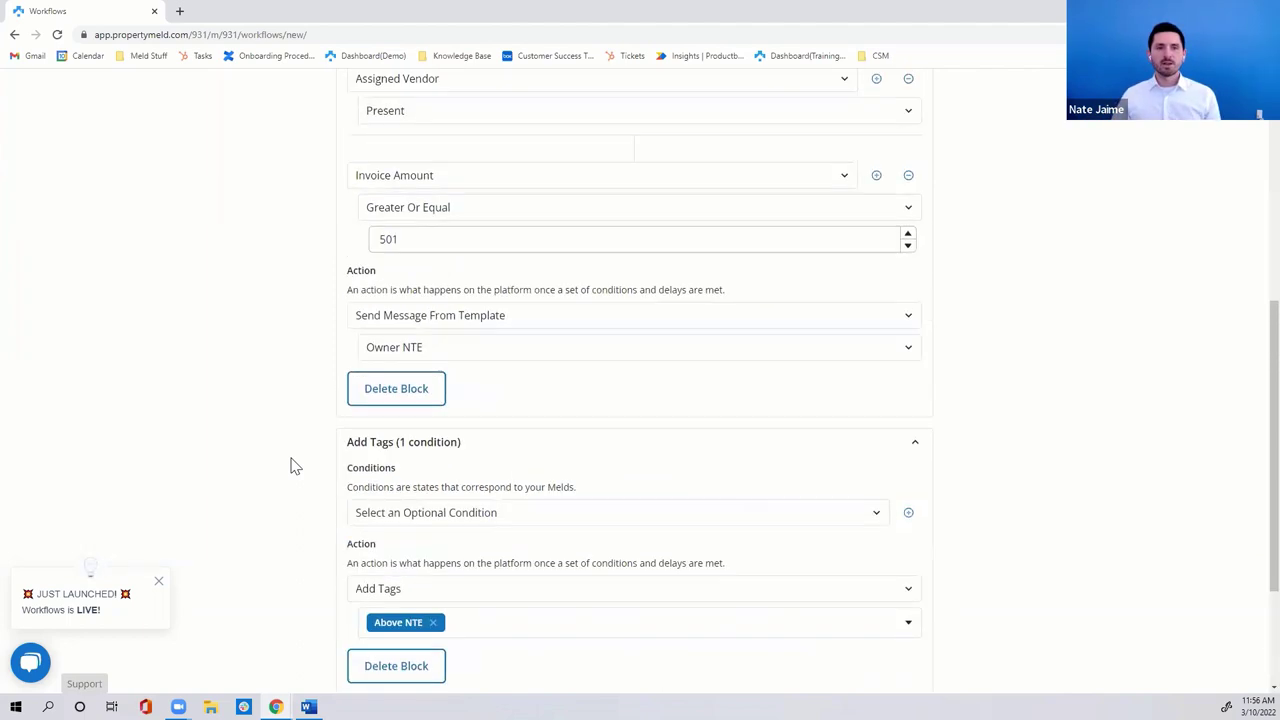
scroll(298, 450, up, 2)
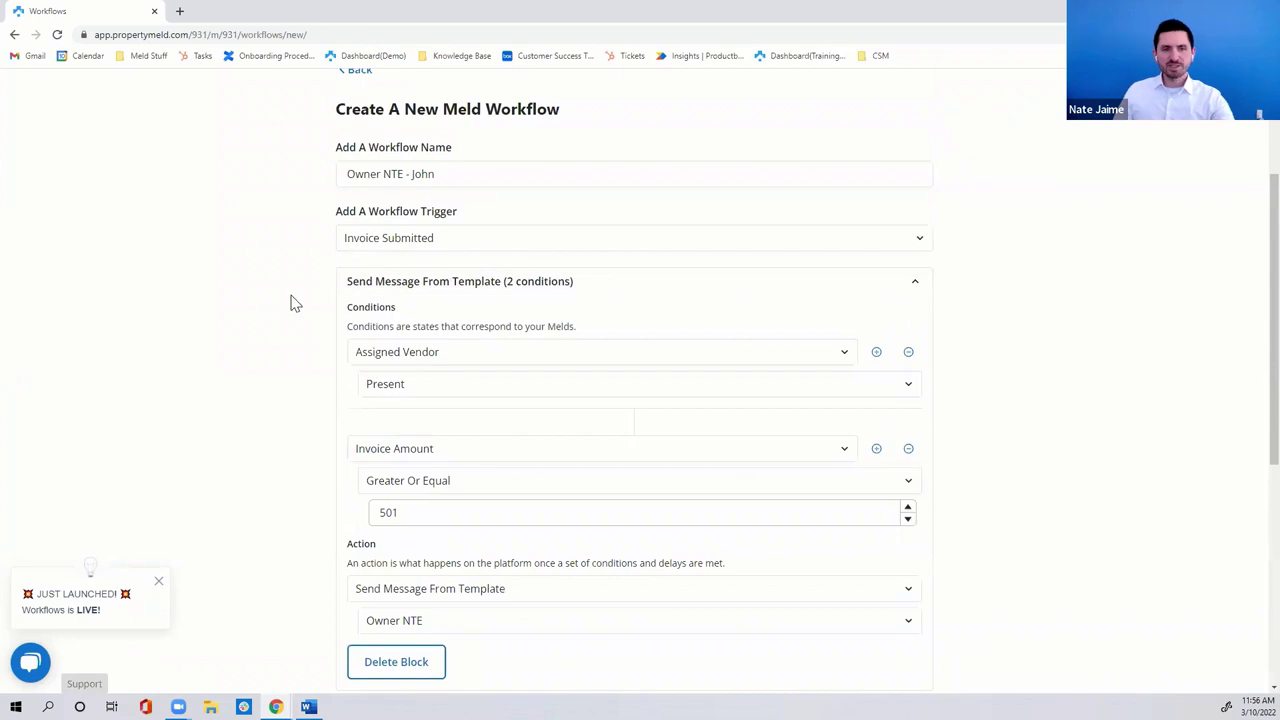
scroll(290, 380, down, 3)
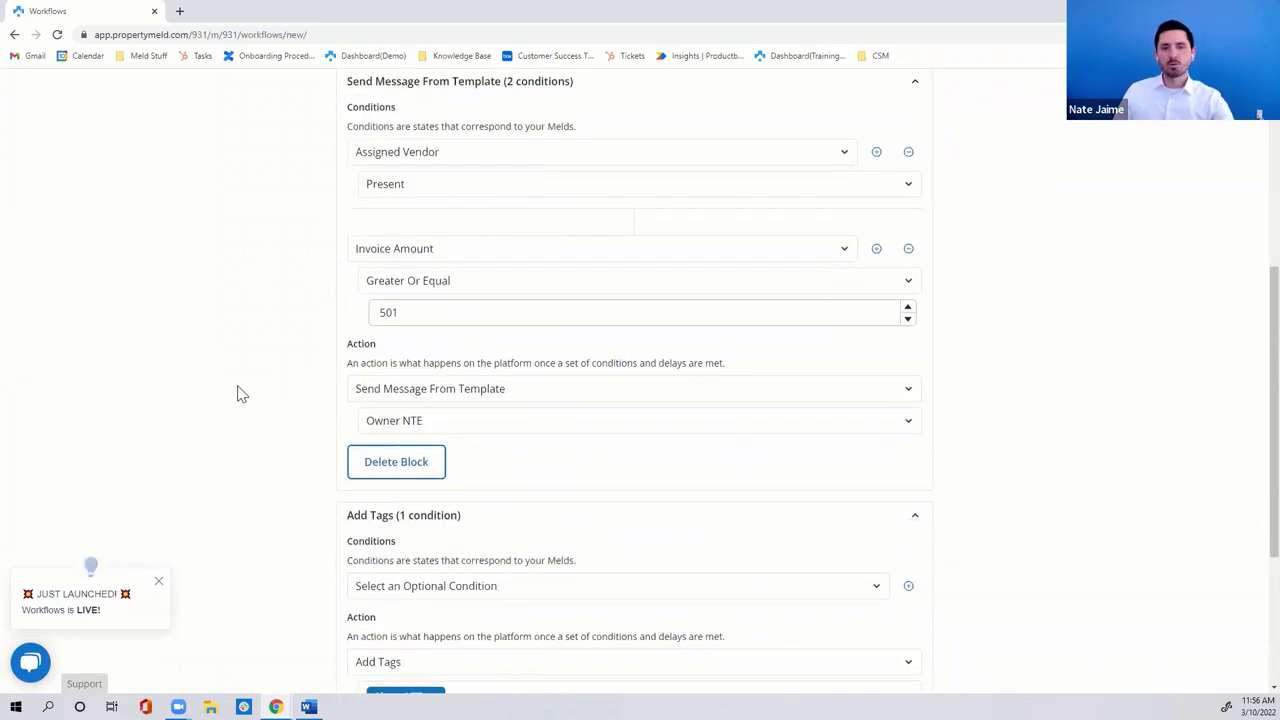
scroll(240, 390, down, 2)
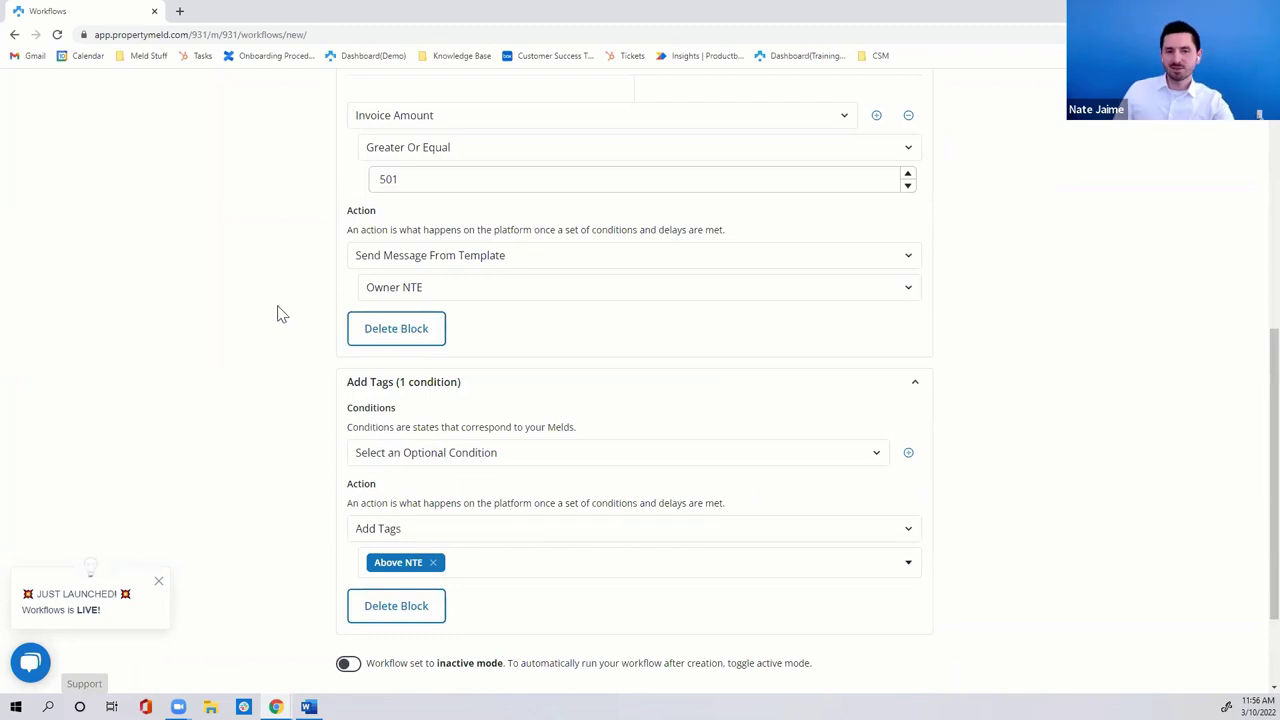
scroll(292, 487, down, 2)
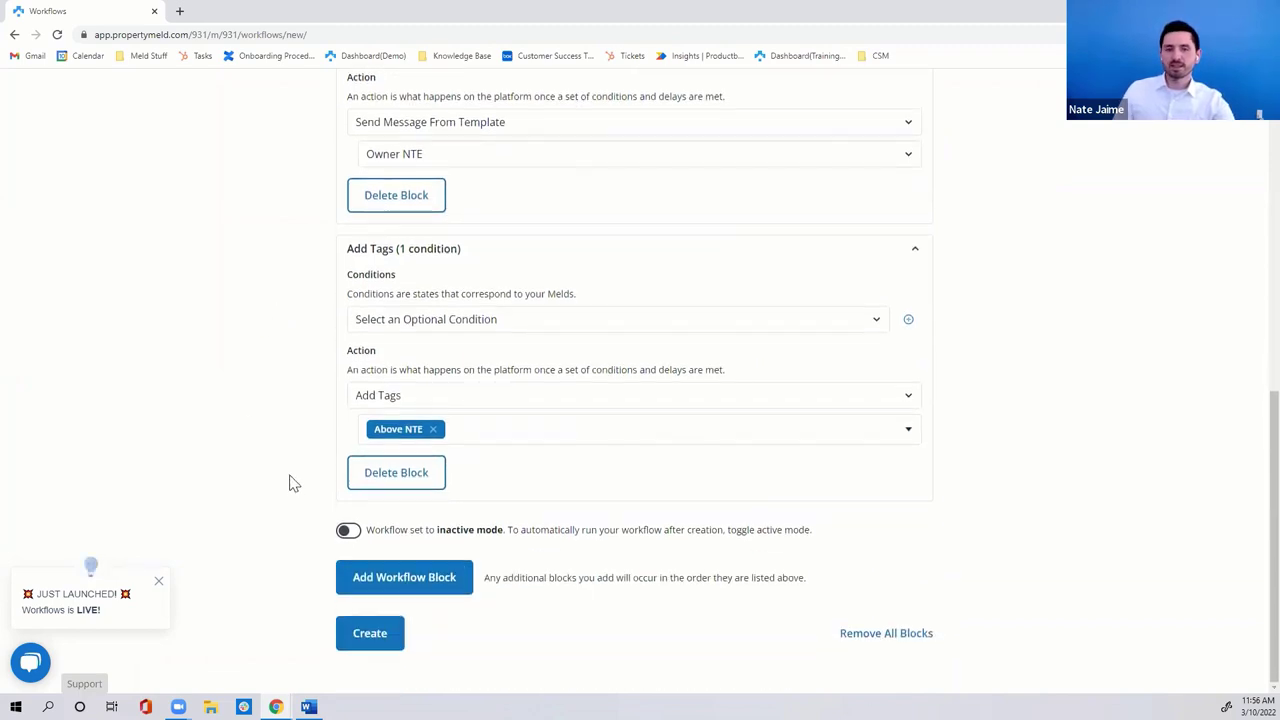
click(344, 531)
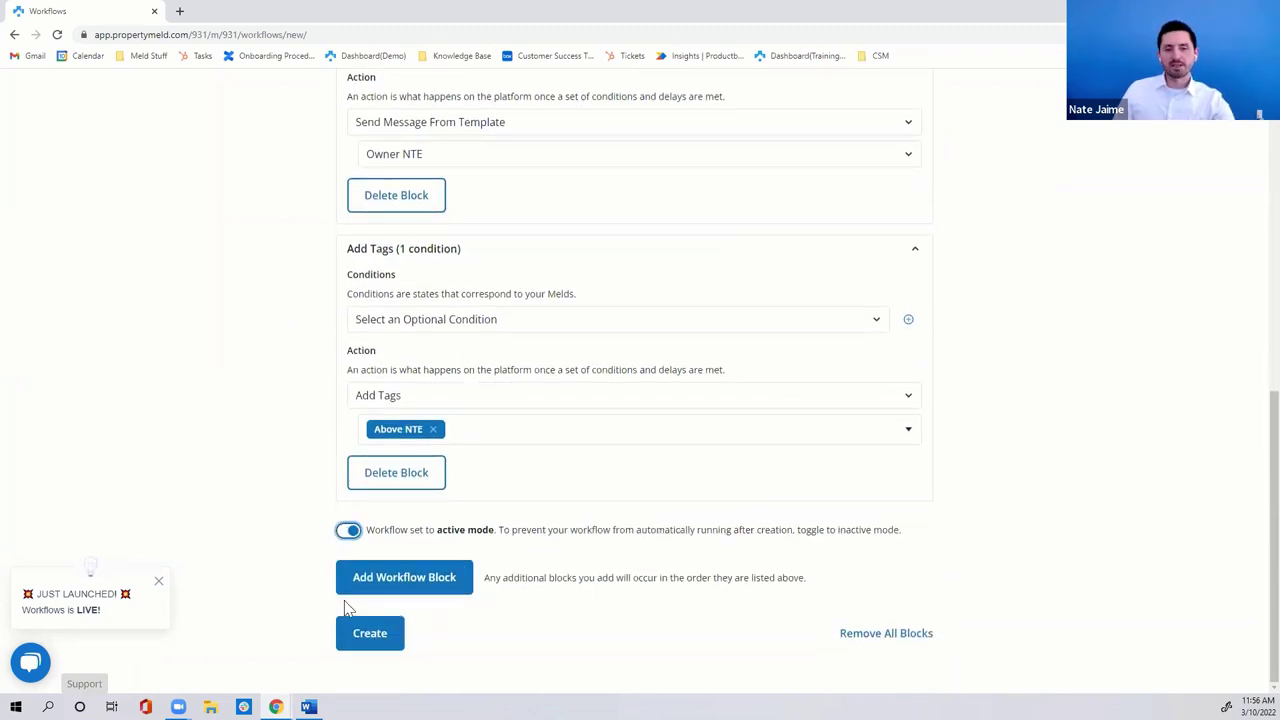
click(364, 641)
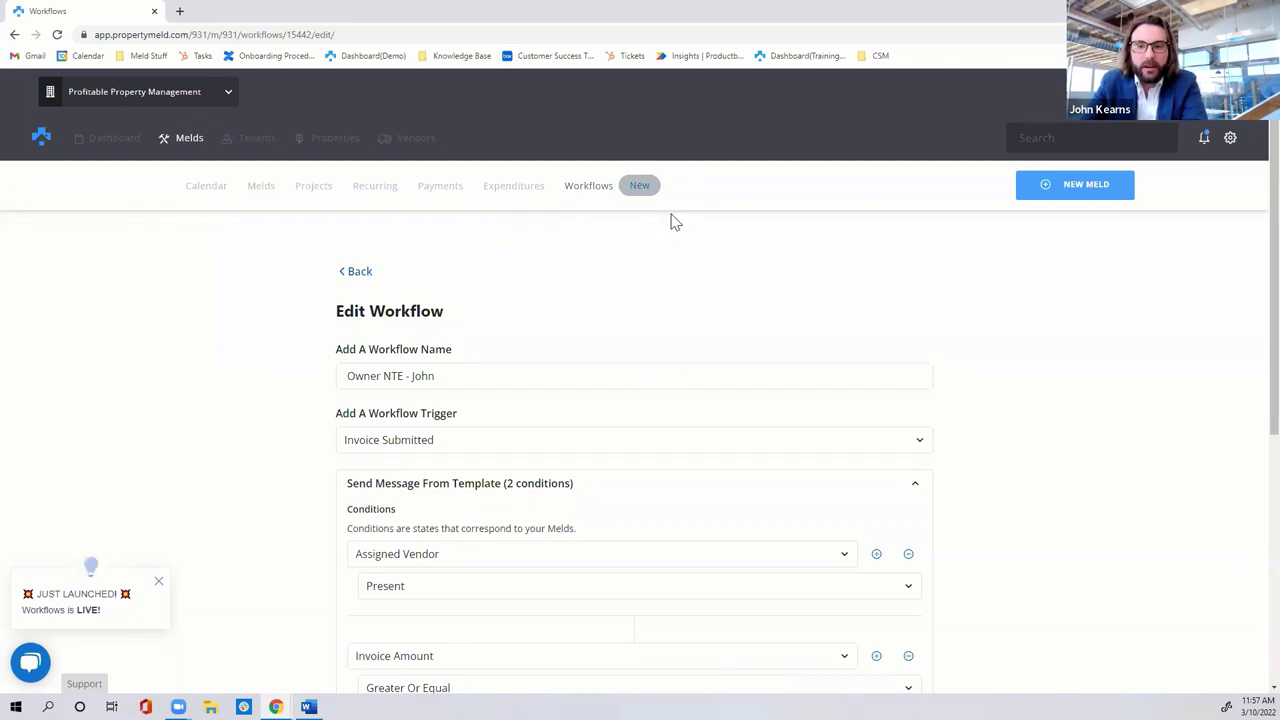
- Leave the workflow editor and return to the list of meld workflows
click(592, 195)
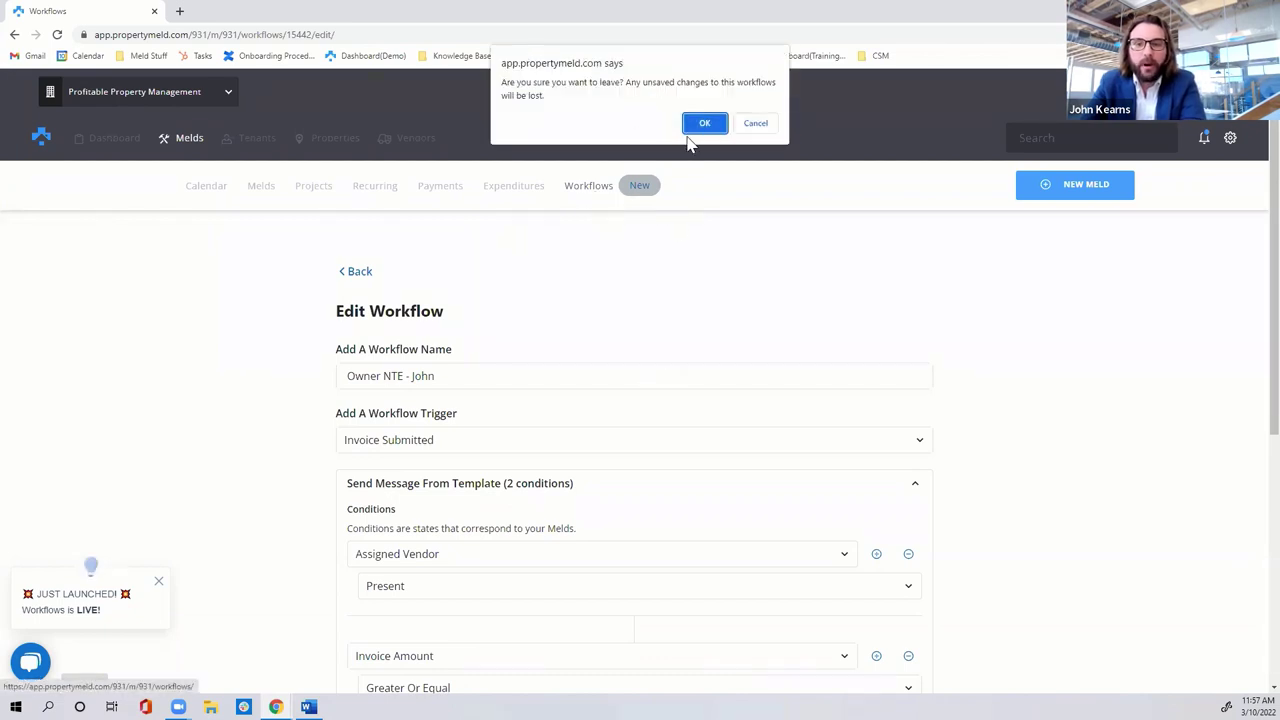
click(757, 121)
click(357, 272)
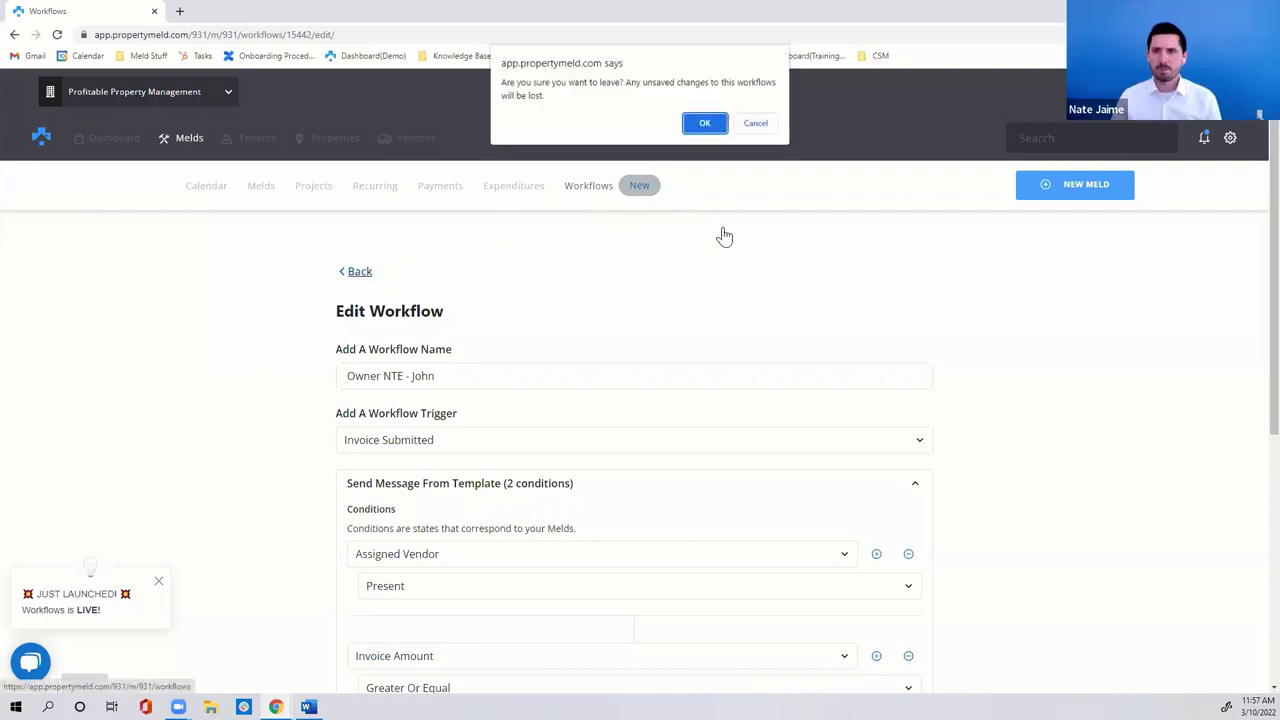
click(705, 123)
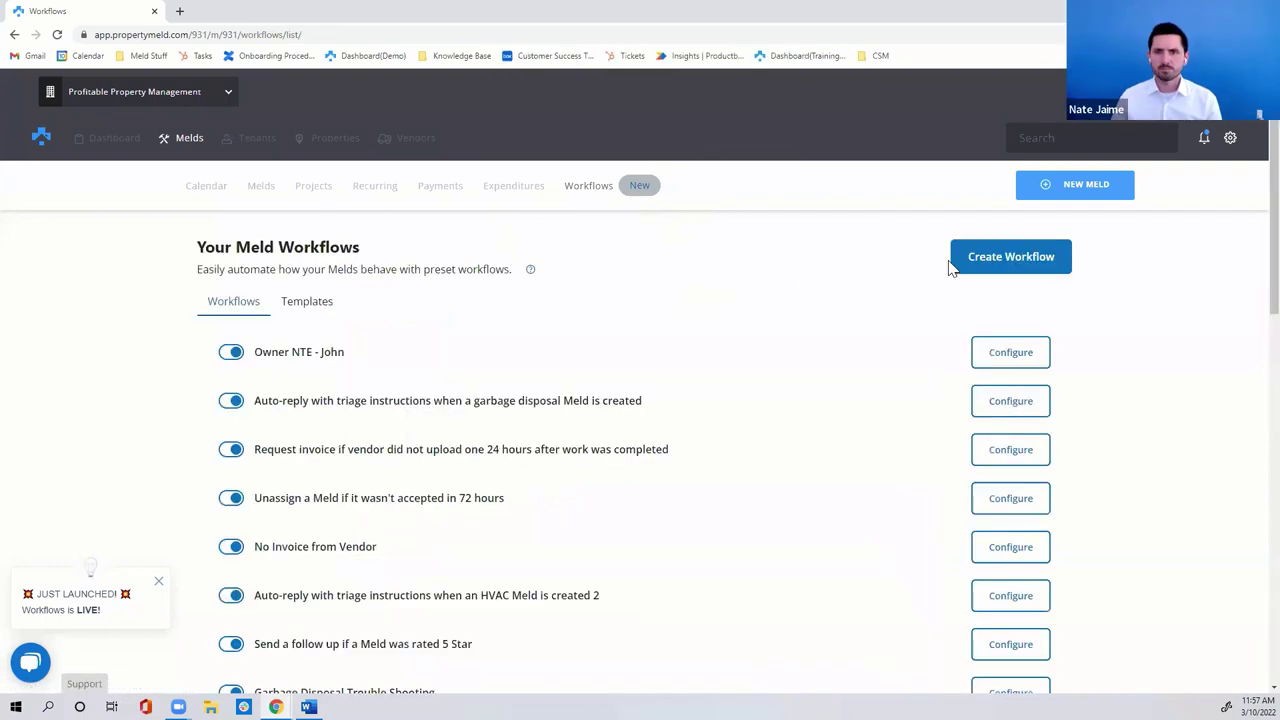
- Start another meld workflow from scratch and set its trigger to Meld Assigned
click(972, 262)
scroll(236, 311, down, 2)
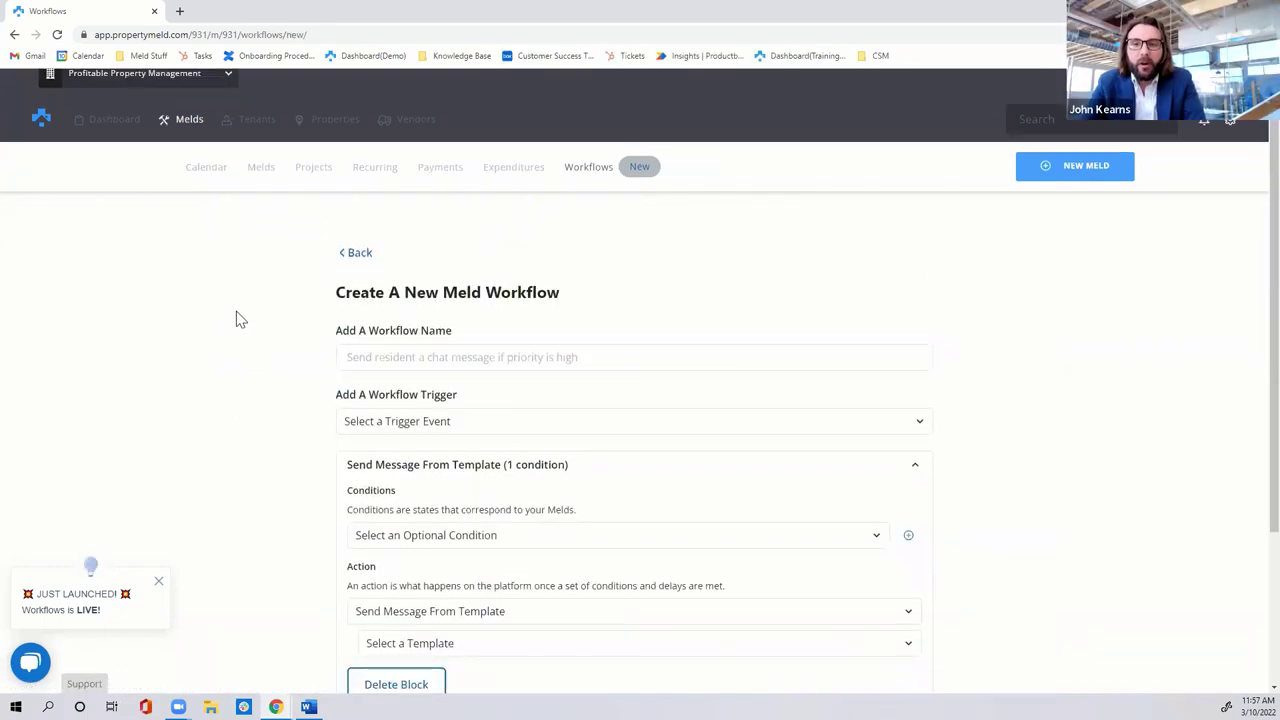
scroll(236, 319, down, 1)
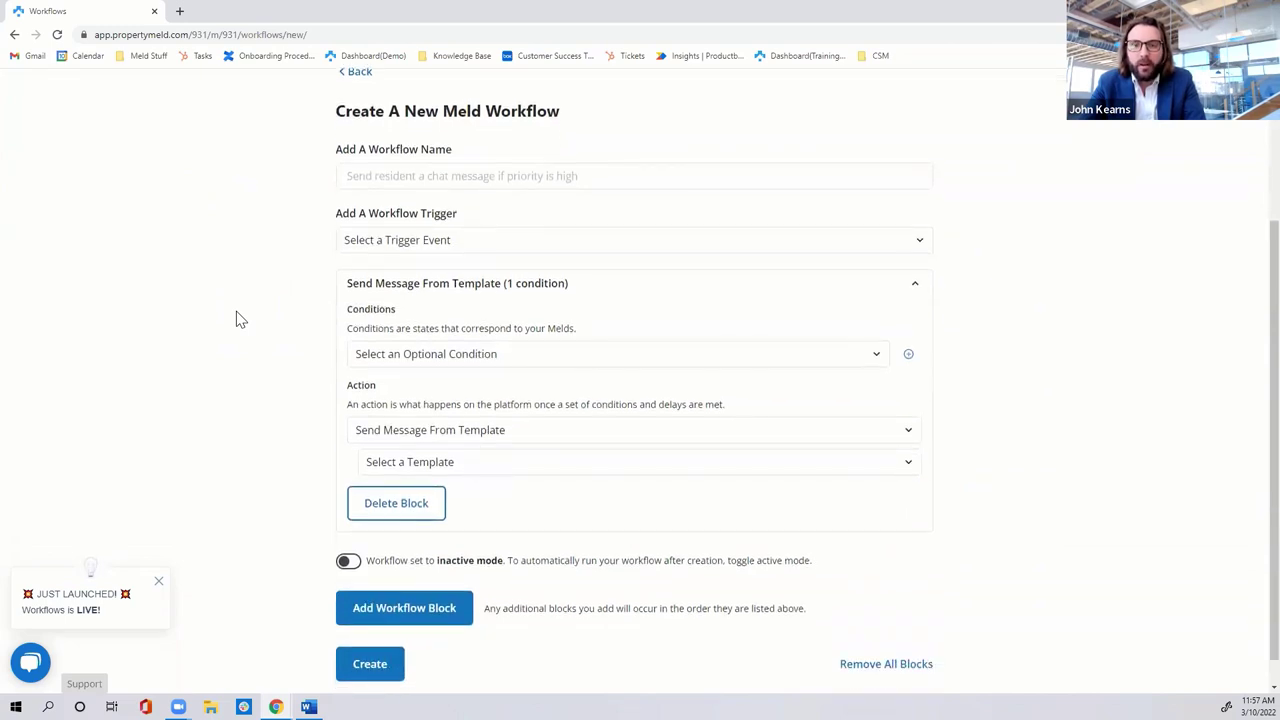
click(402, 243)
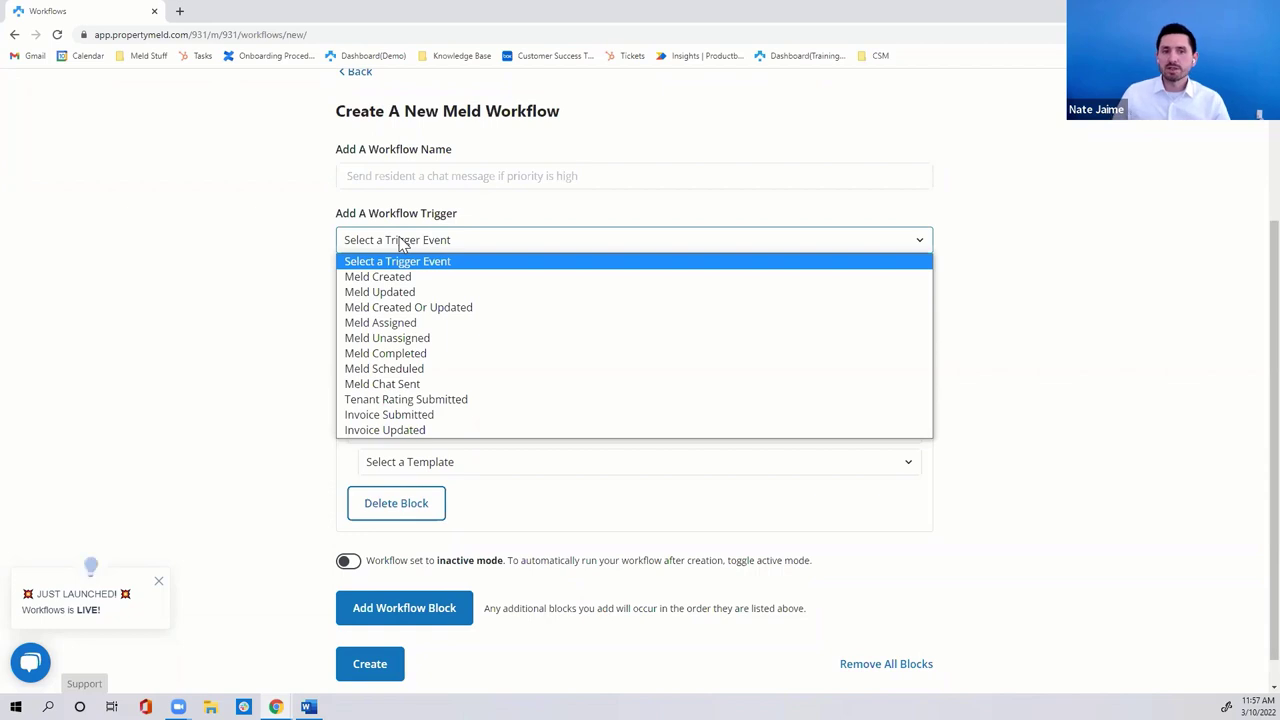
click(519, 324)
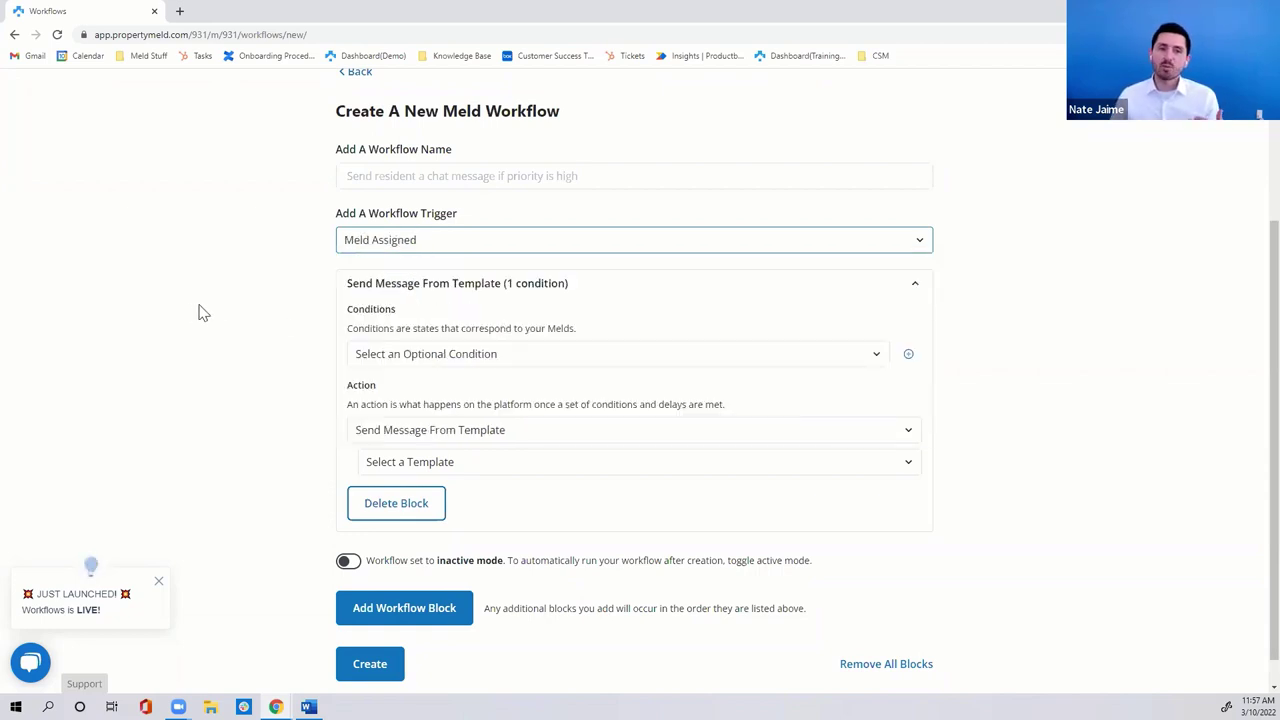
- Change the first block's action to a Delay of 7 days
scroll(279, 332, down, 1)
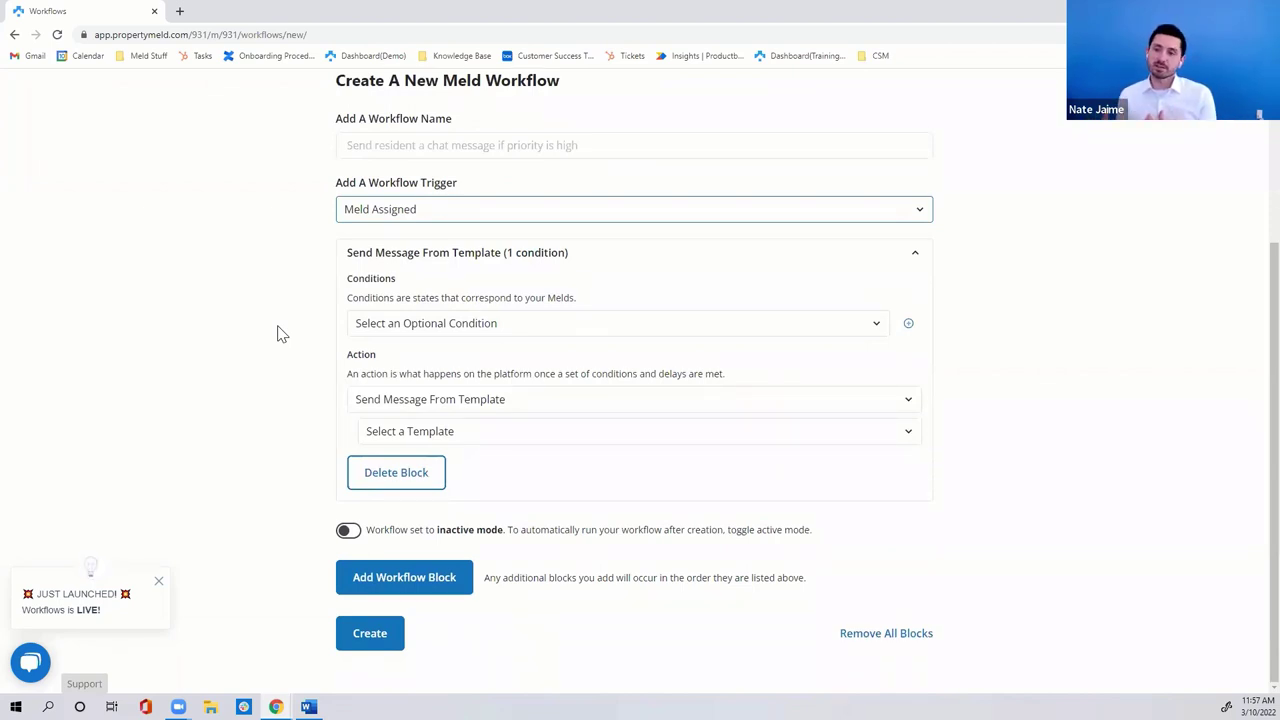
click(509, 405)
click(517, 452)
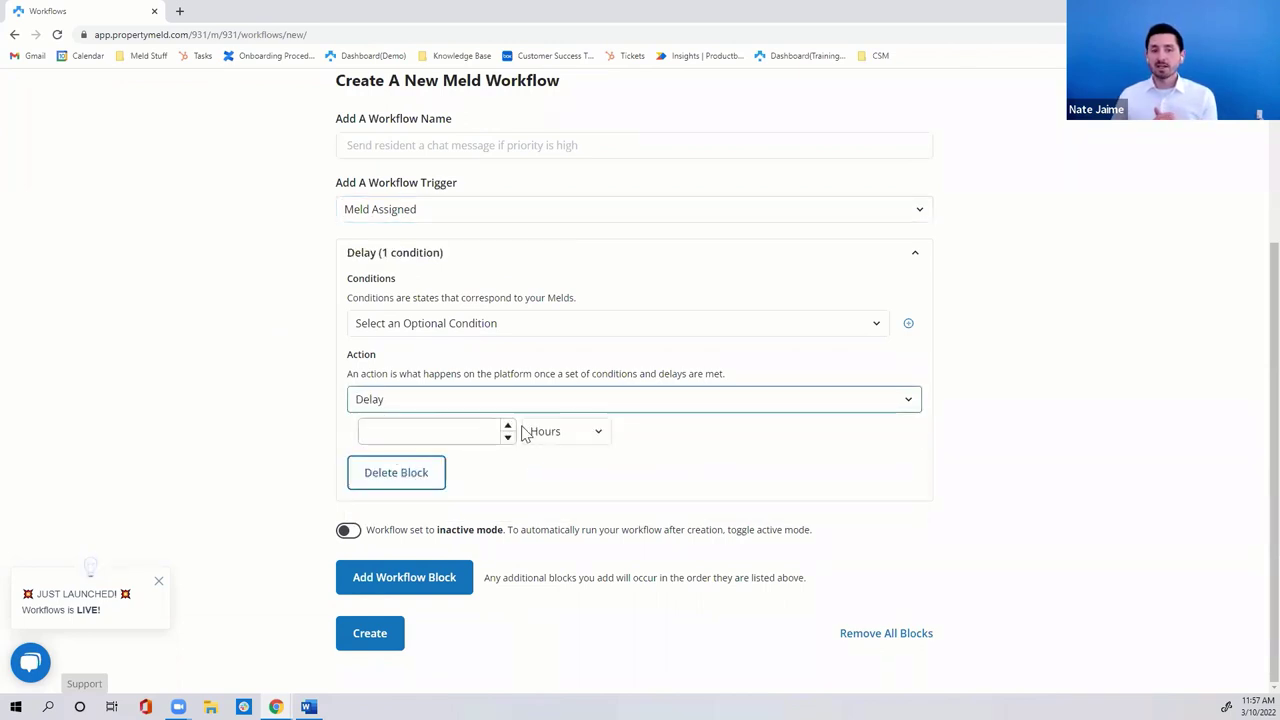
click(530, 431)
click(542, 468)
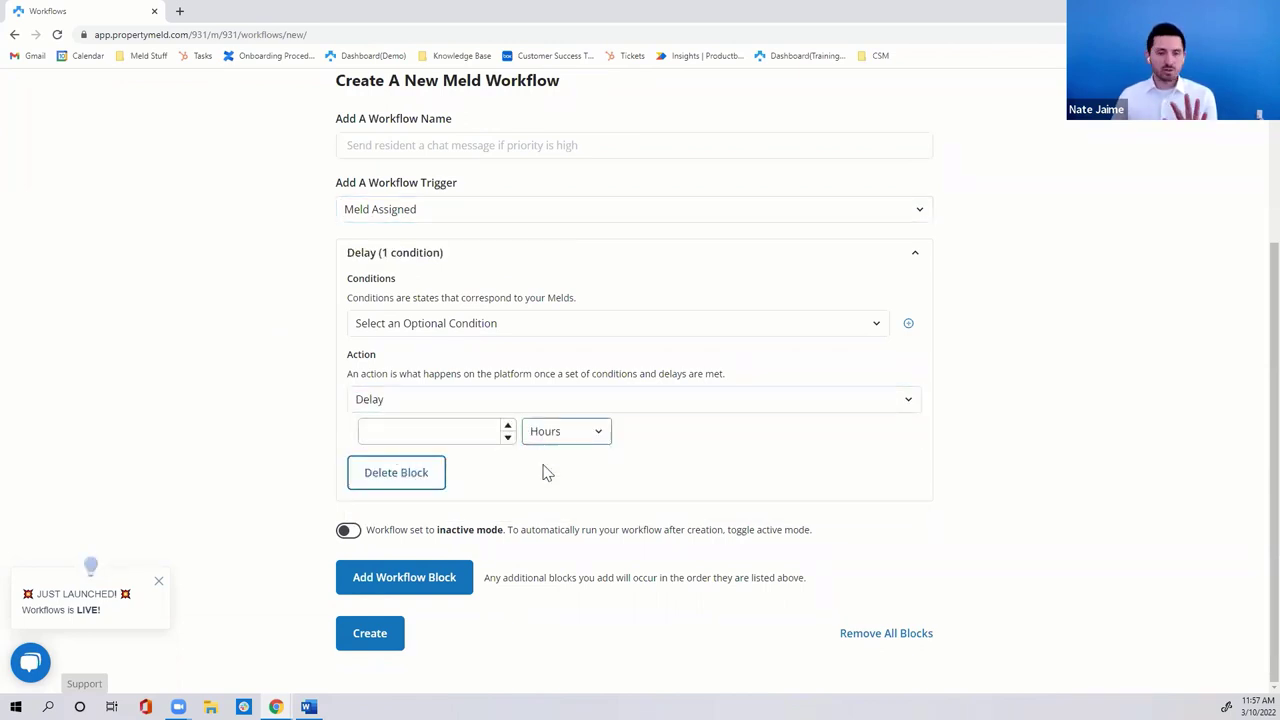
click(508, 426)
click(508, 426)
click(508, 426)
click(508, 426)
click(508, 426)
click(508, 426)
click(508, 426)
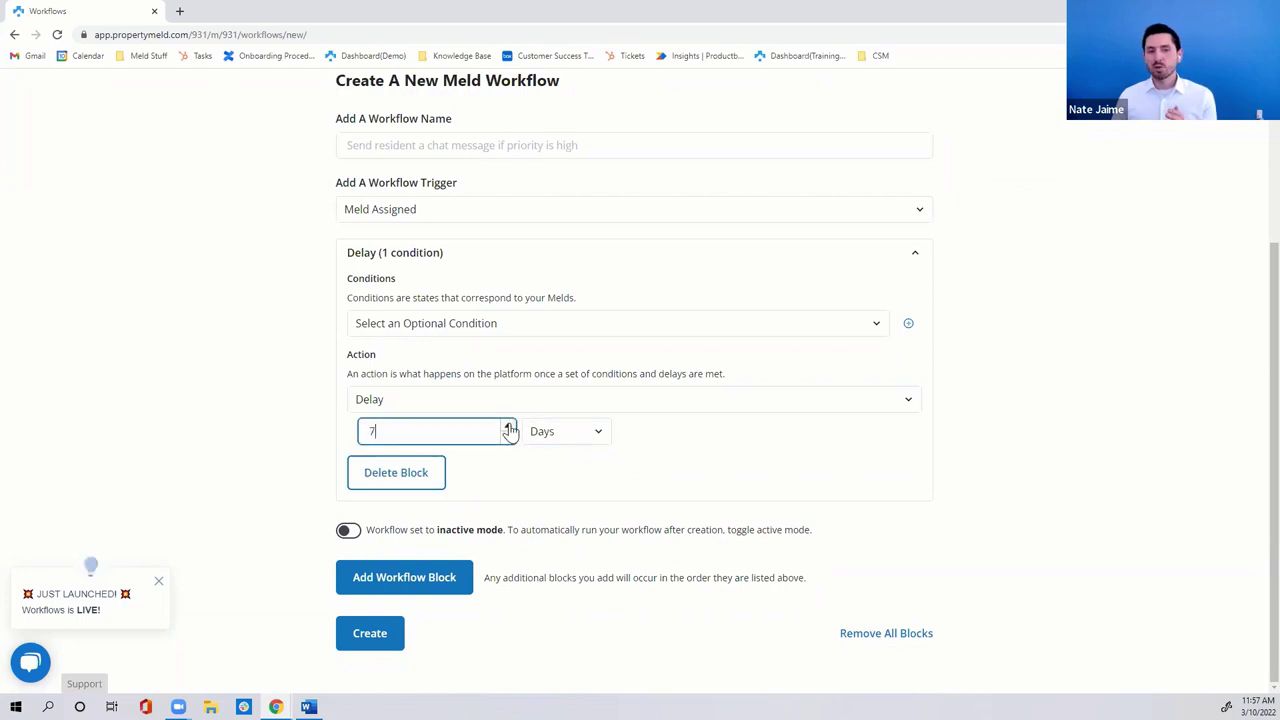
- Set the Delay block's condition to Meld Assigned with the Present operator and add another workflow block
click(545, 323)
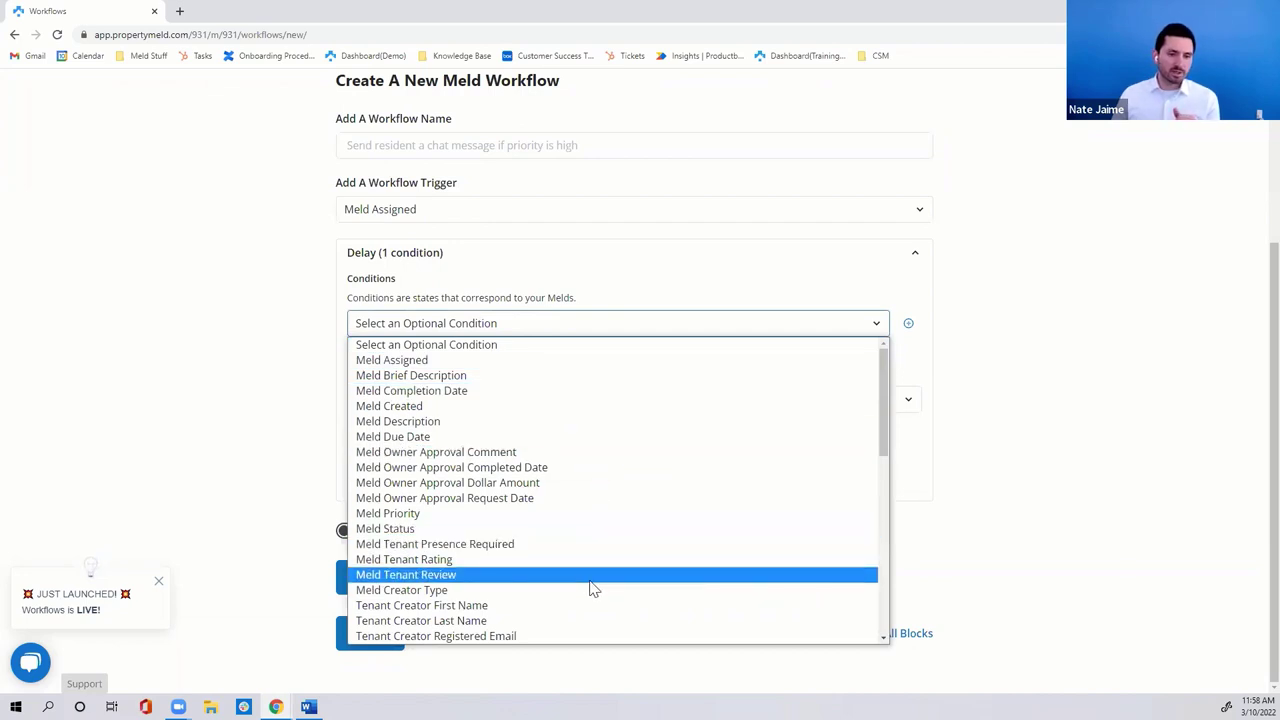
scroll(583, 530, down, 5)
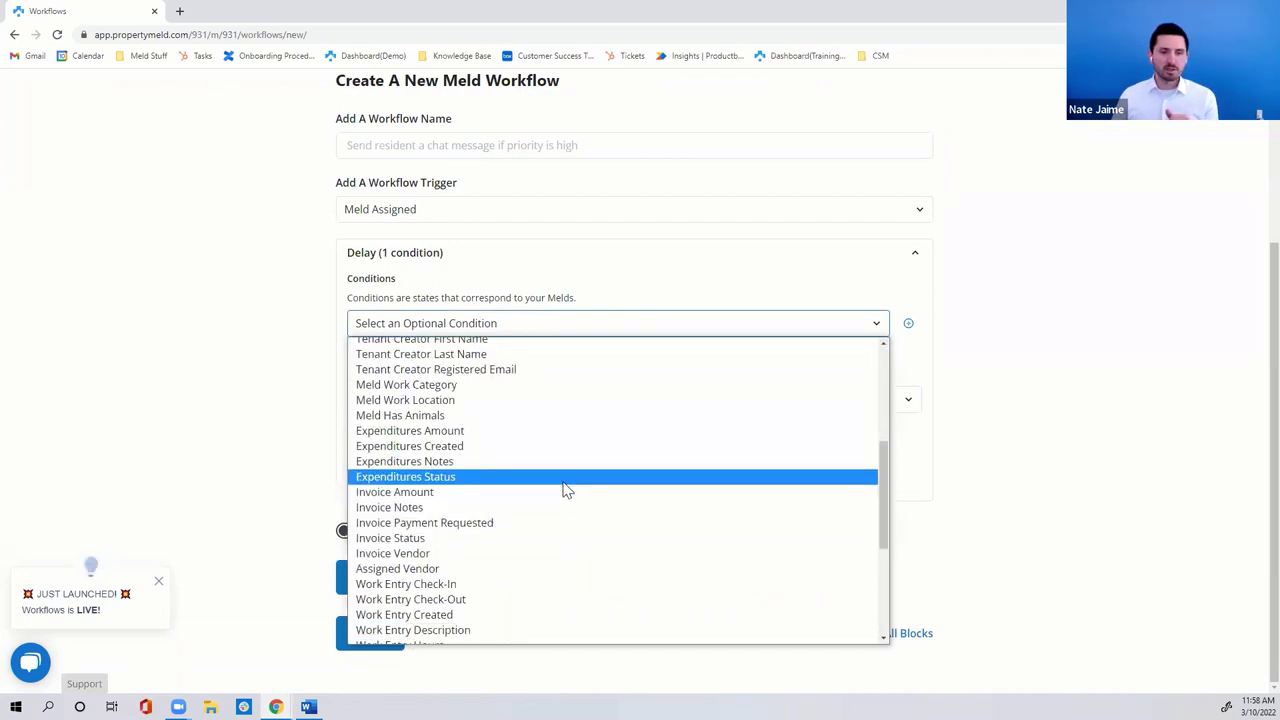
scroll(565, 490, up, 3)
scroll(563, 489, down, 5)
scroll(563, 489, up, 8)
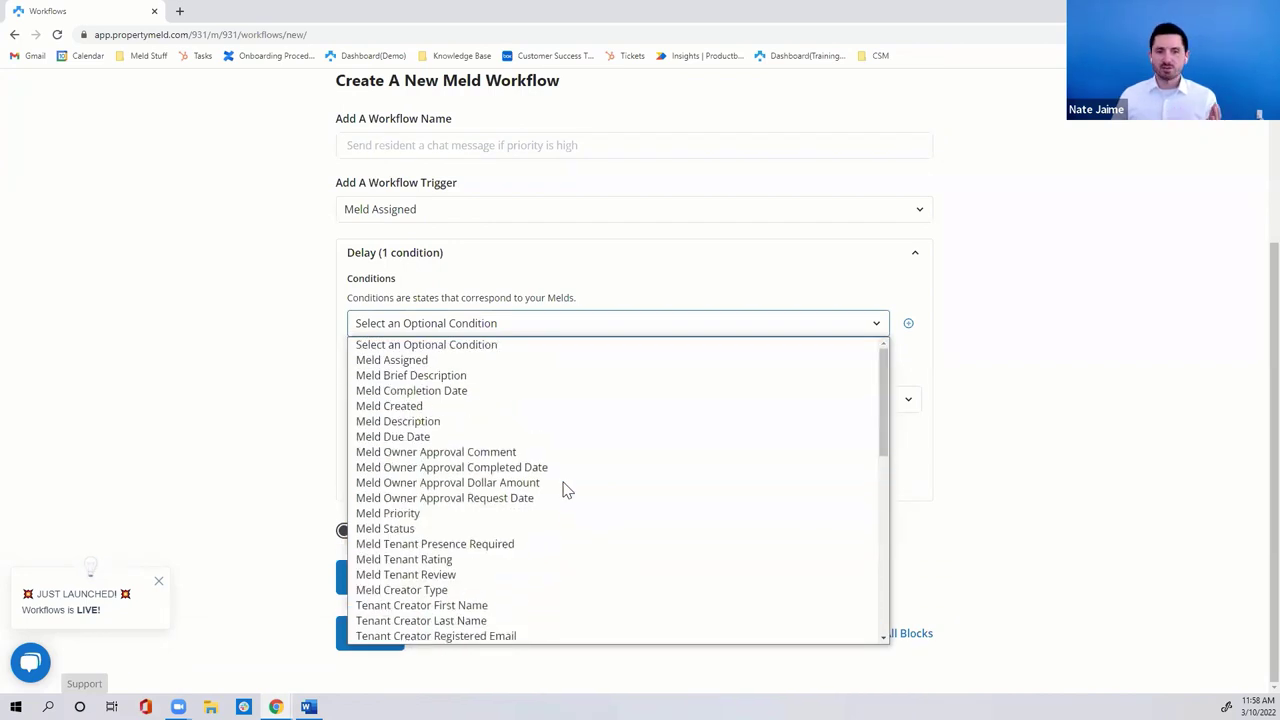
click(523, 360)
click(516, 357)
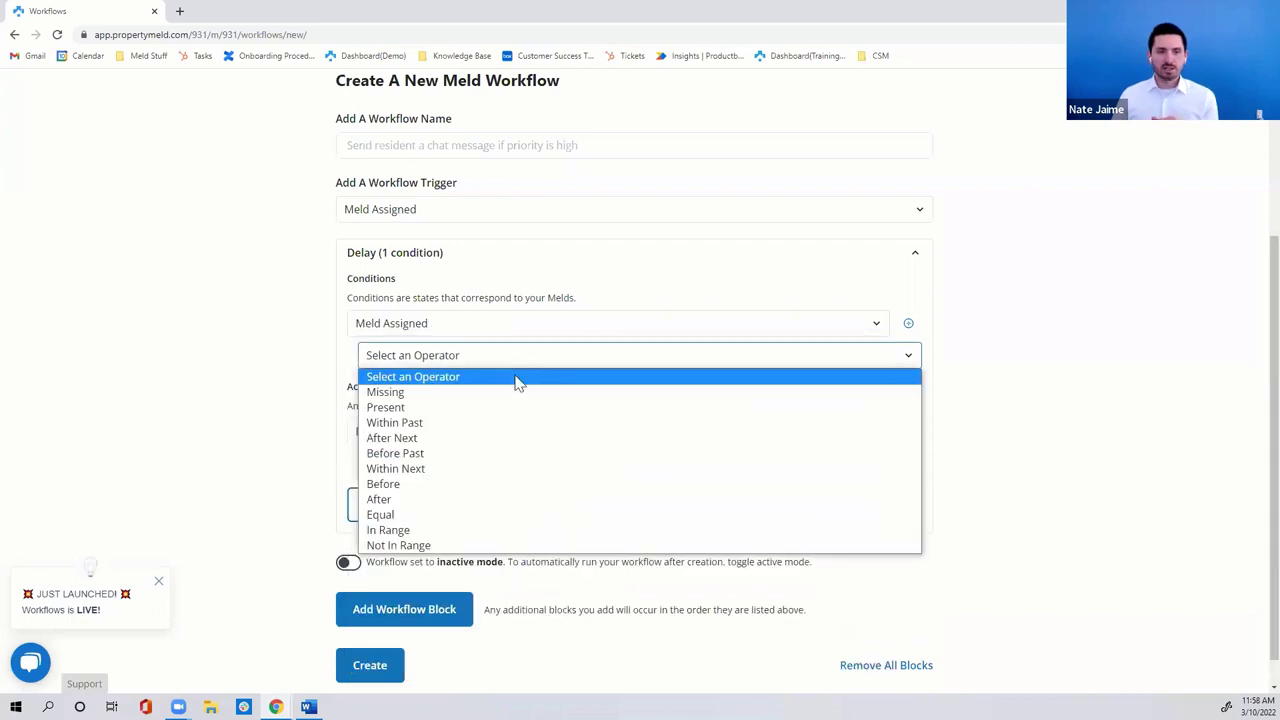
click(527, 408)
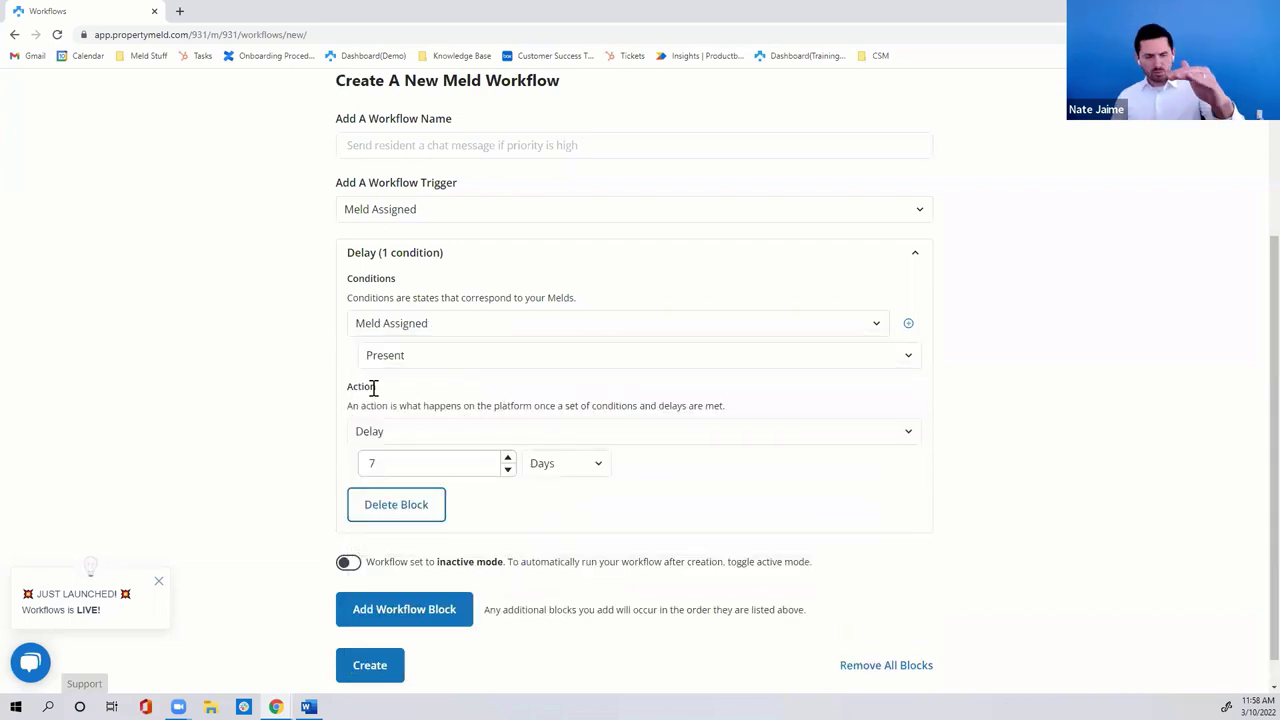
scroll(345, 395, down, 1)
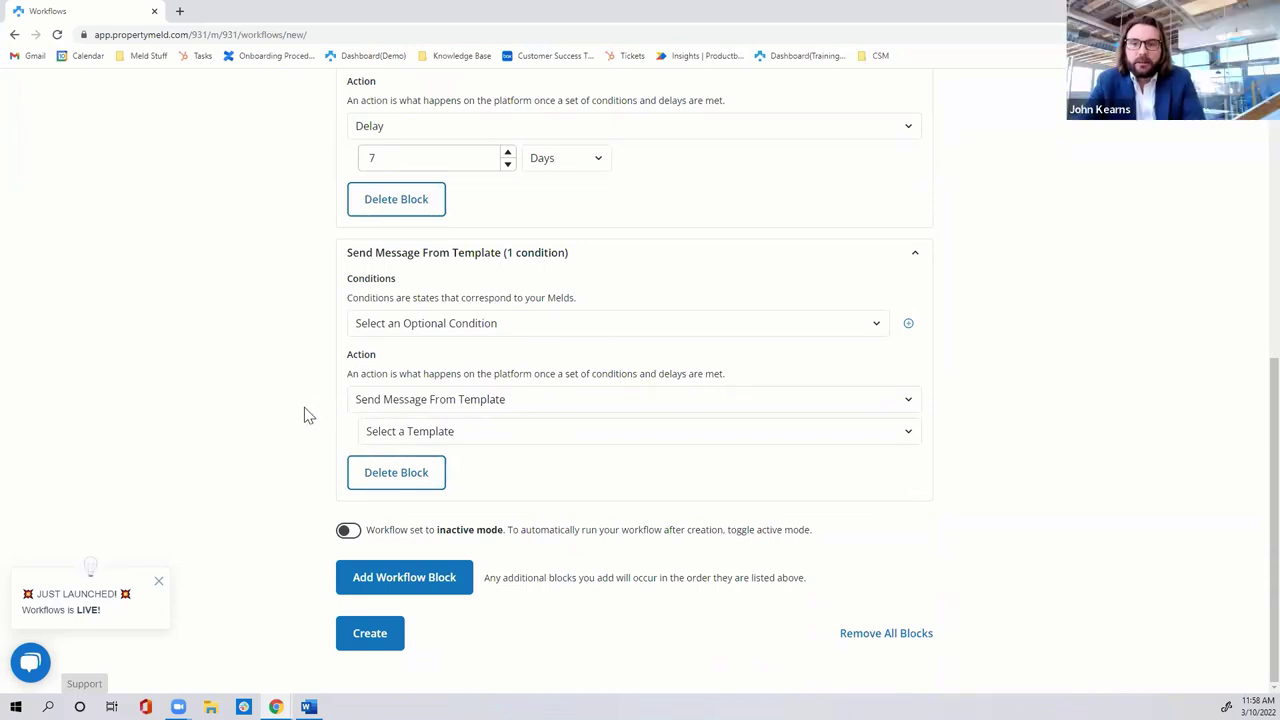
- Leave the unfinished workflow without creating it and open the list of workflow templates
scroll(306, 407, up, 10)
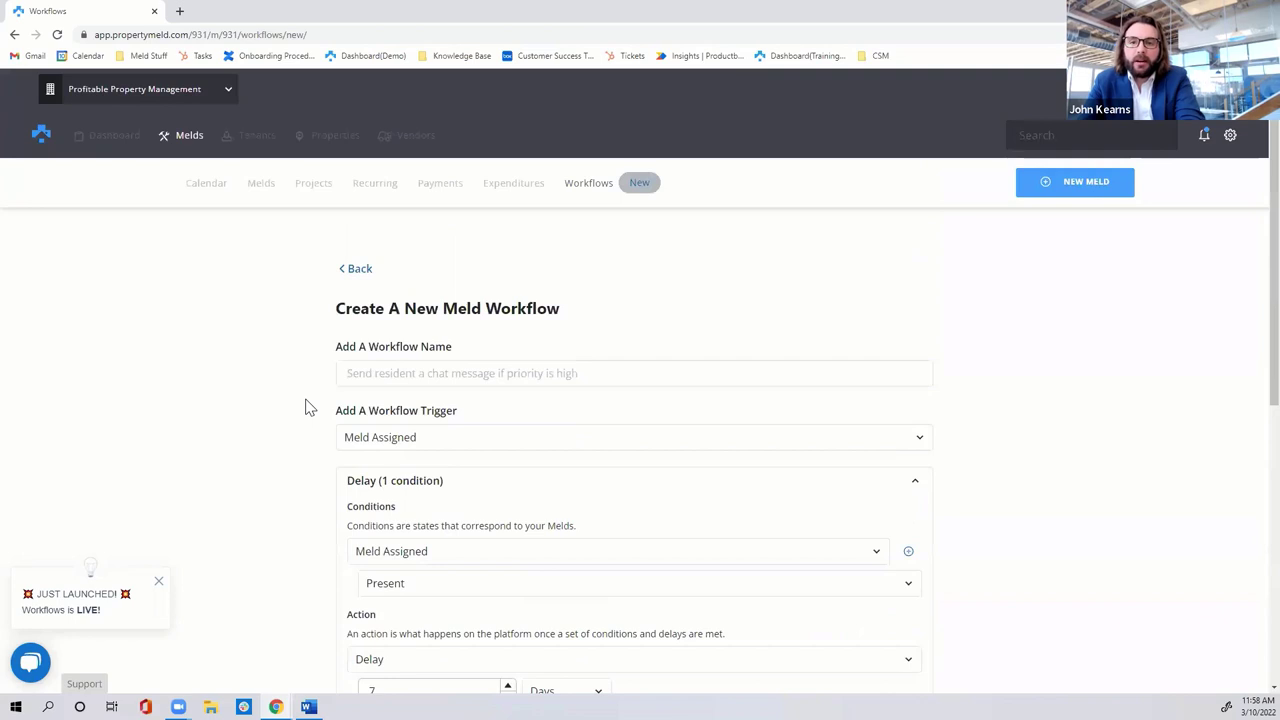
click(357, 272)
click(700, 124)
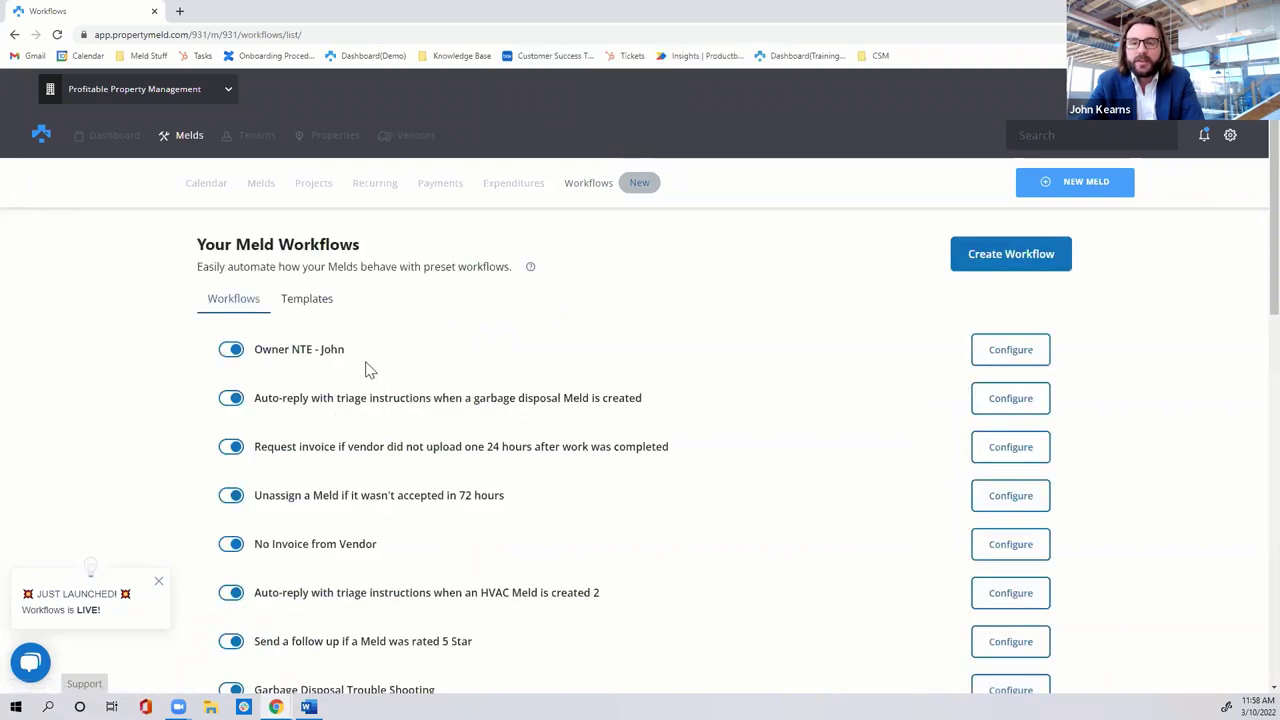
click(318, 310)
- Examine the template list, highlighting the one that requests model # and serial # for appliance melds
scroll(100, 310, down, 2)
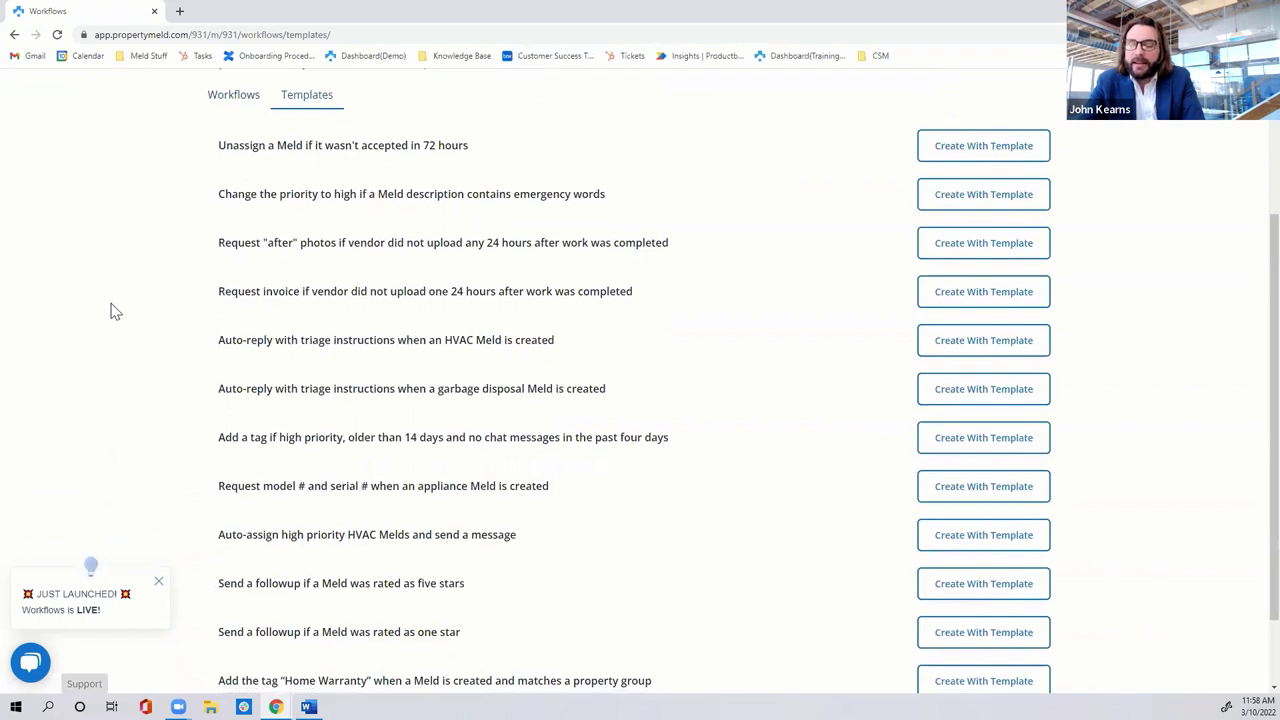
scroll(110, 312, down, 1)
drag(206, 386, 574, 397)
click(575, 397)
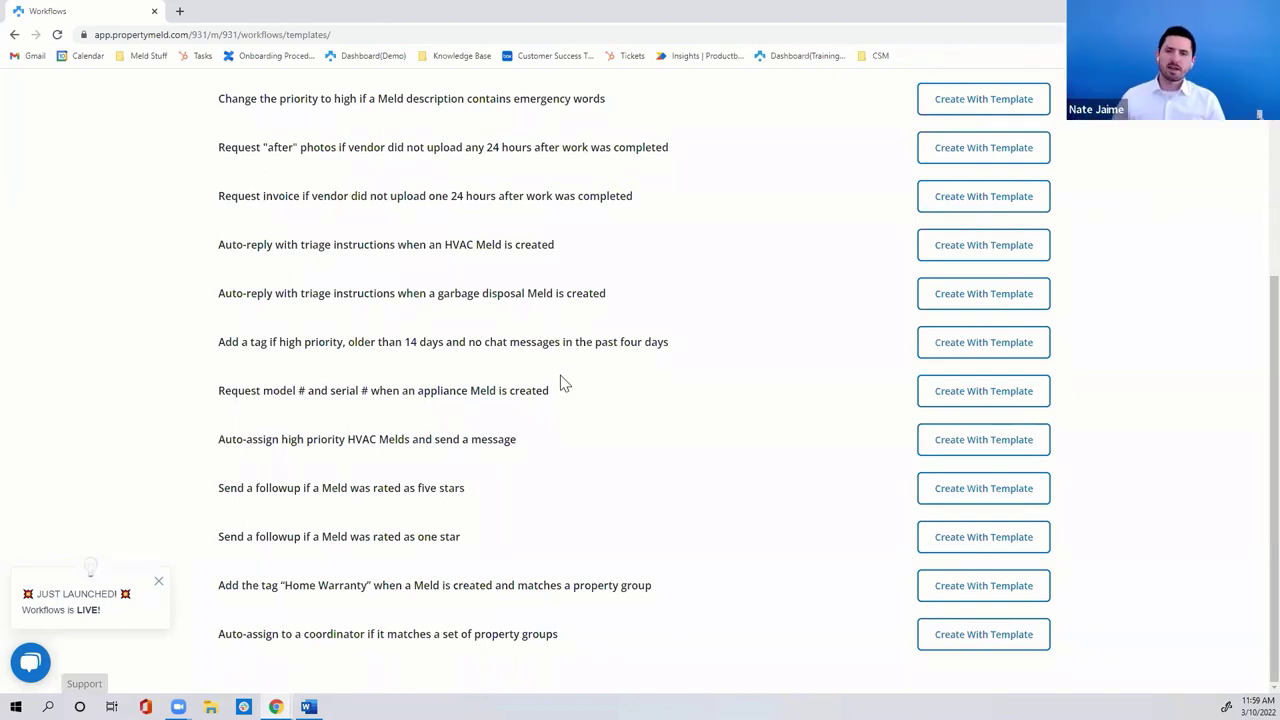
drag(218, 398, 581, 380)
click(584, 383)
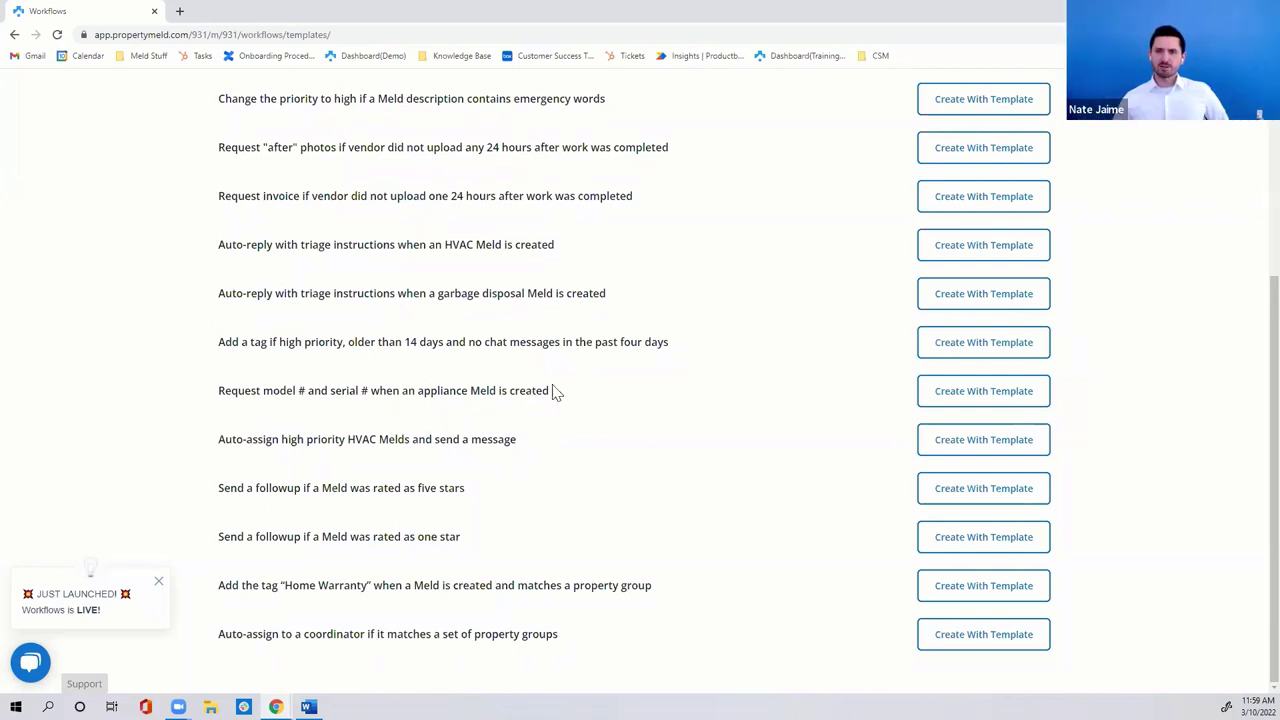
- Open the appliance model # and serial # template, review its trigger, conditions and message action, and return to the workflows list
click(952, 404)
scroll(311, 403, down, 1)
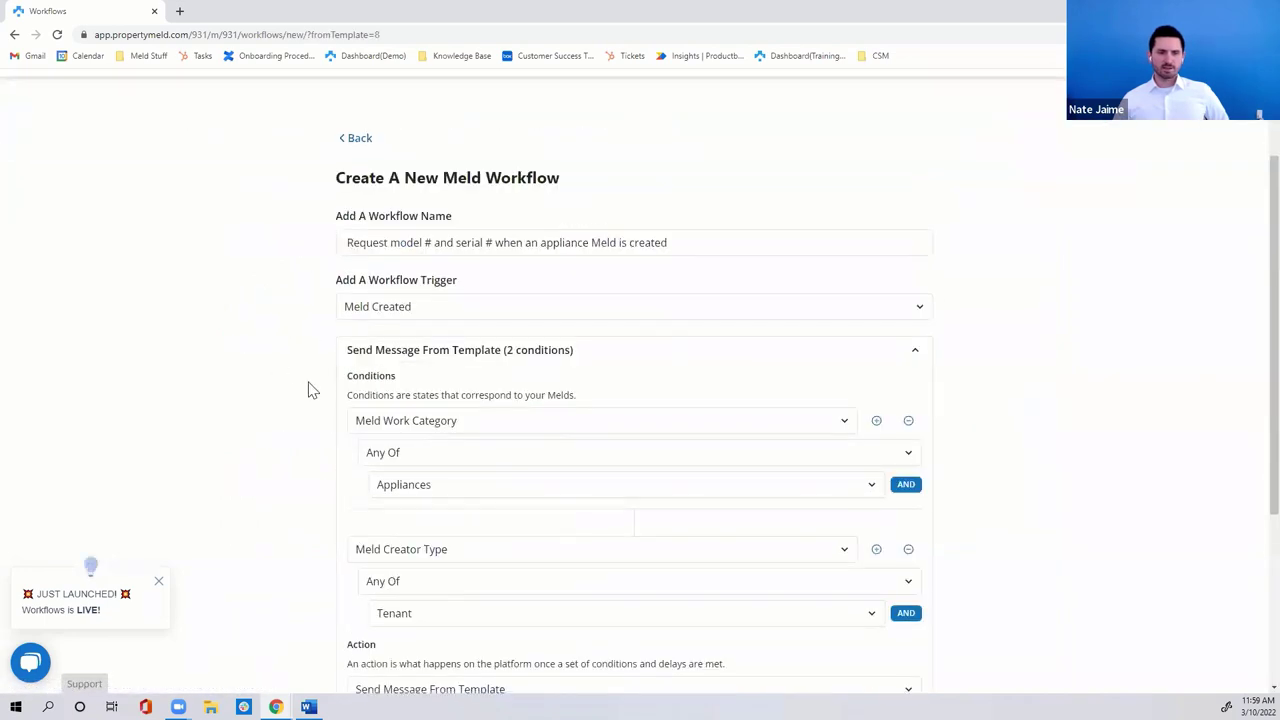
scroll(330, 350, down, 2)
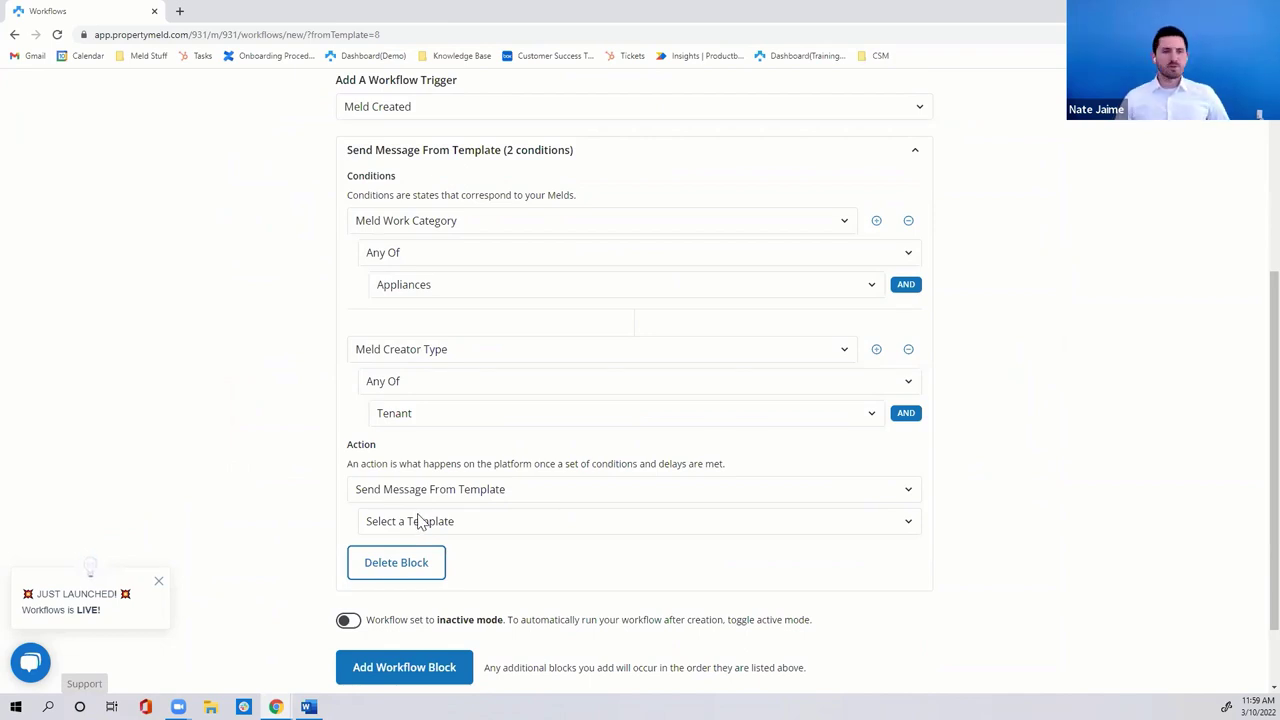
scroll(380, 497, up, 4)
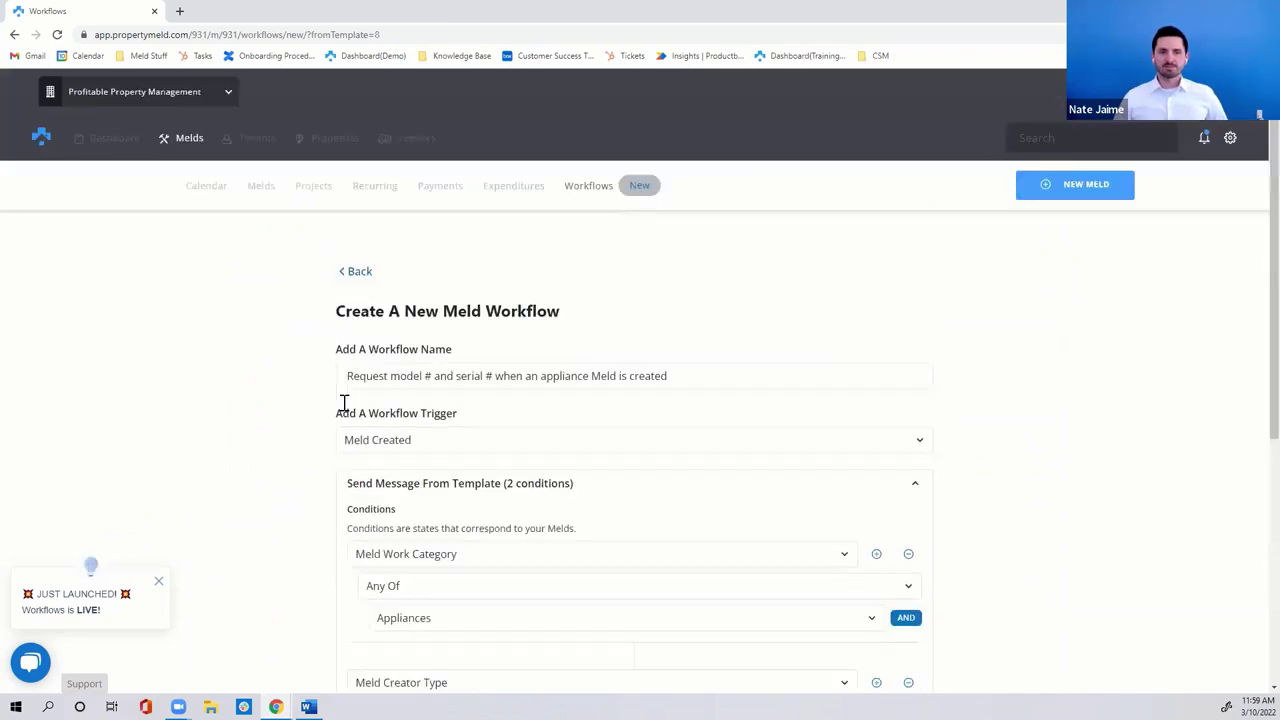
click(362, 283)
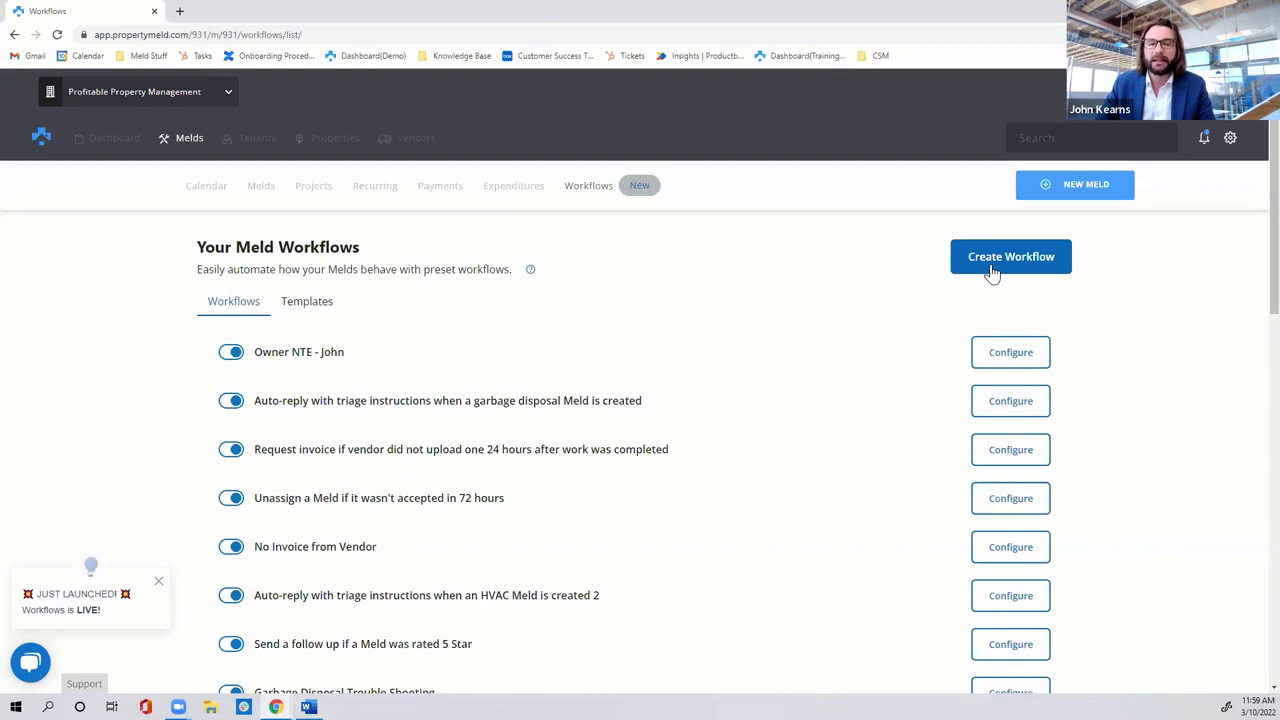
- Look through the available workflow templates again
click(330, 304)
scroll(160, 300, down, 2)
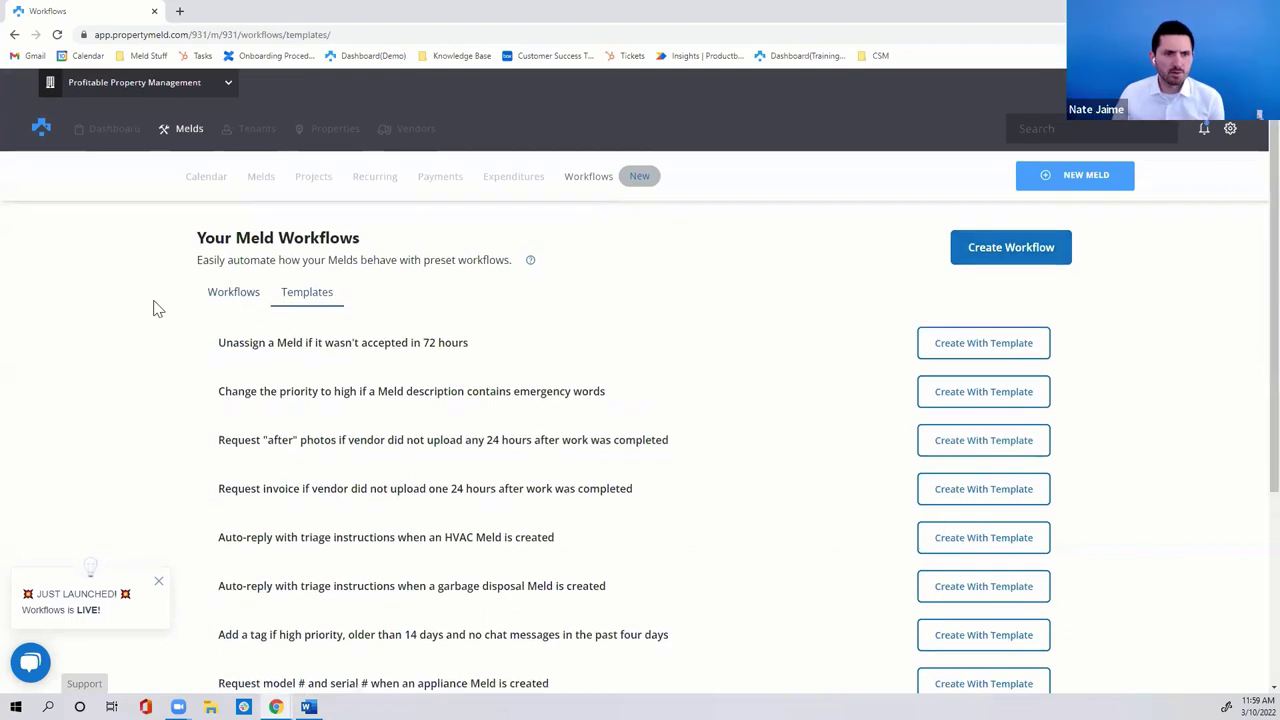
scroll(155, 308, down, 1)
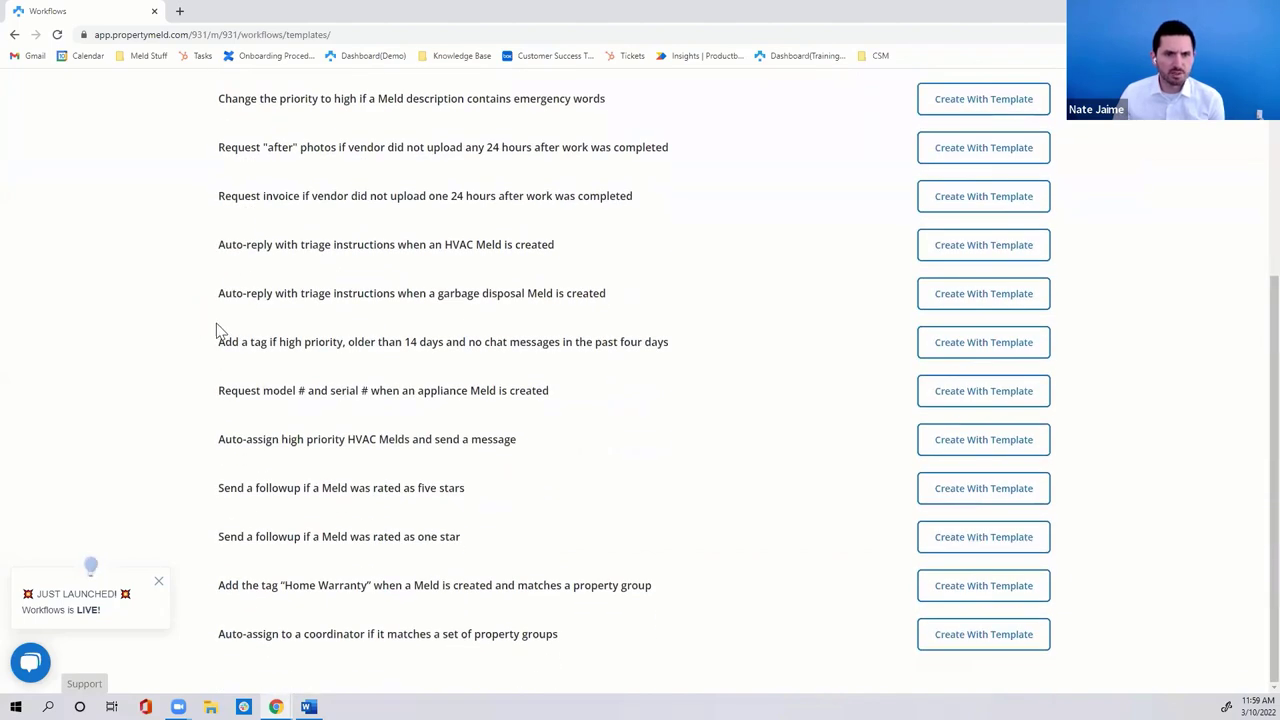
scroll(220, 330, up, 1)
scroll(220, 330, up, 1)
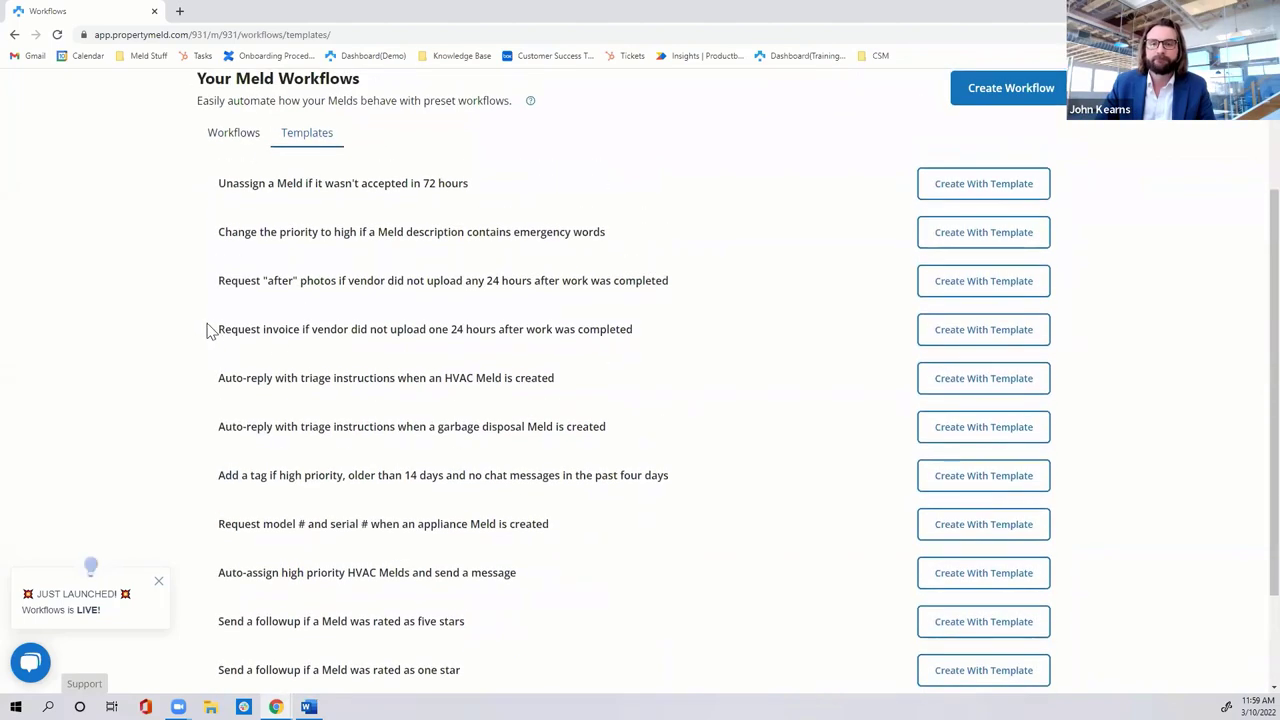
- Open a blank workflow, examine the conditions available for its first block, and return to the workflows list
click(989, 106)
scroll(432, 380, down, 3)
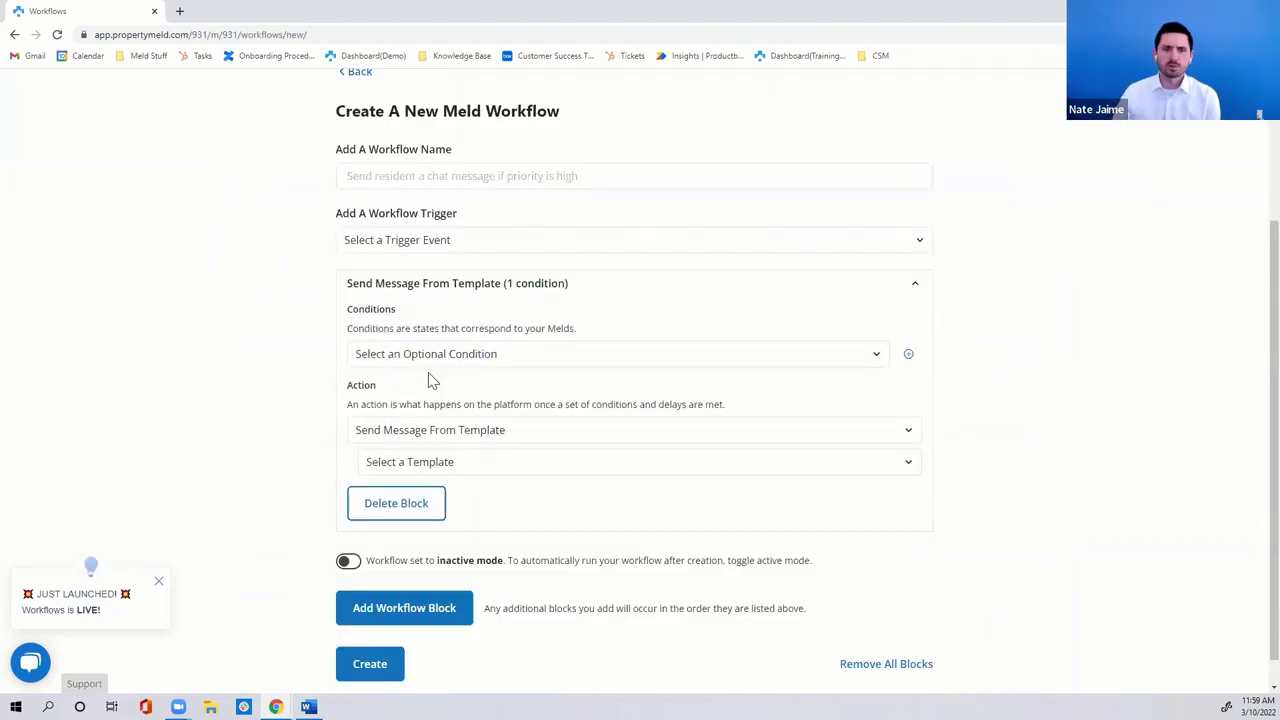
click(437, 358)
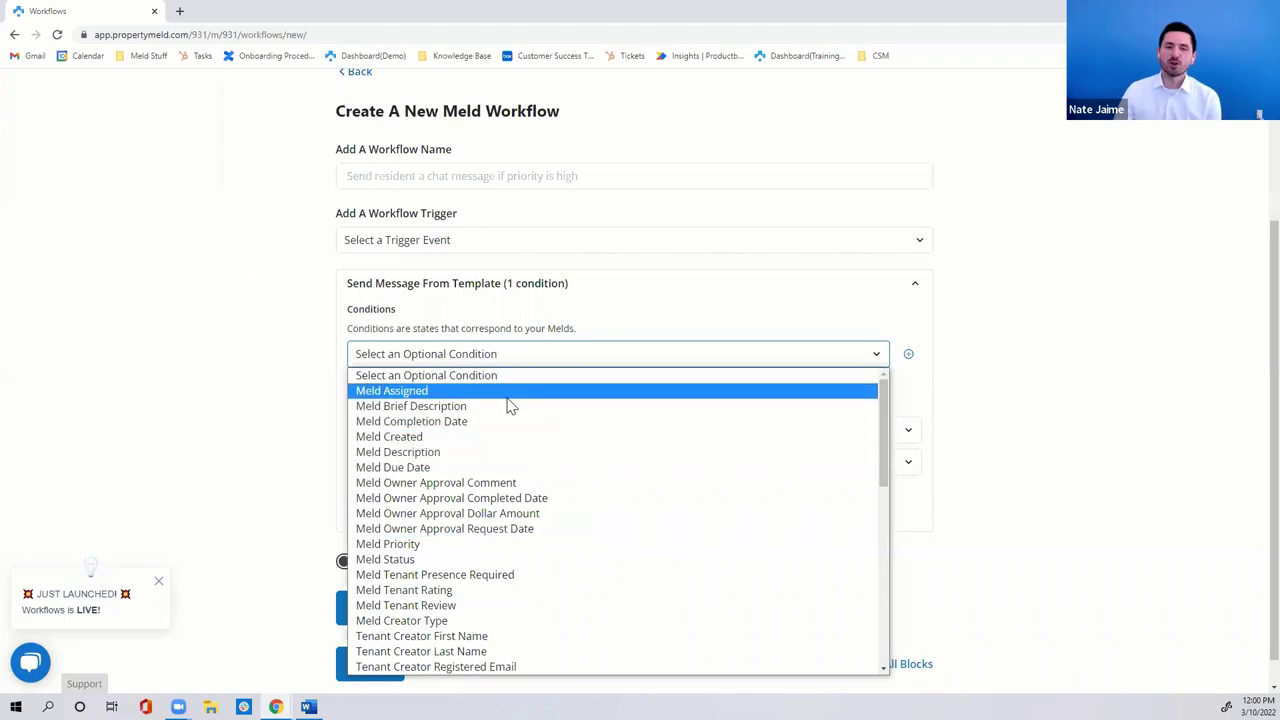
scroll(508, 428, down, 3)
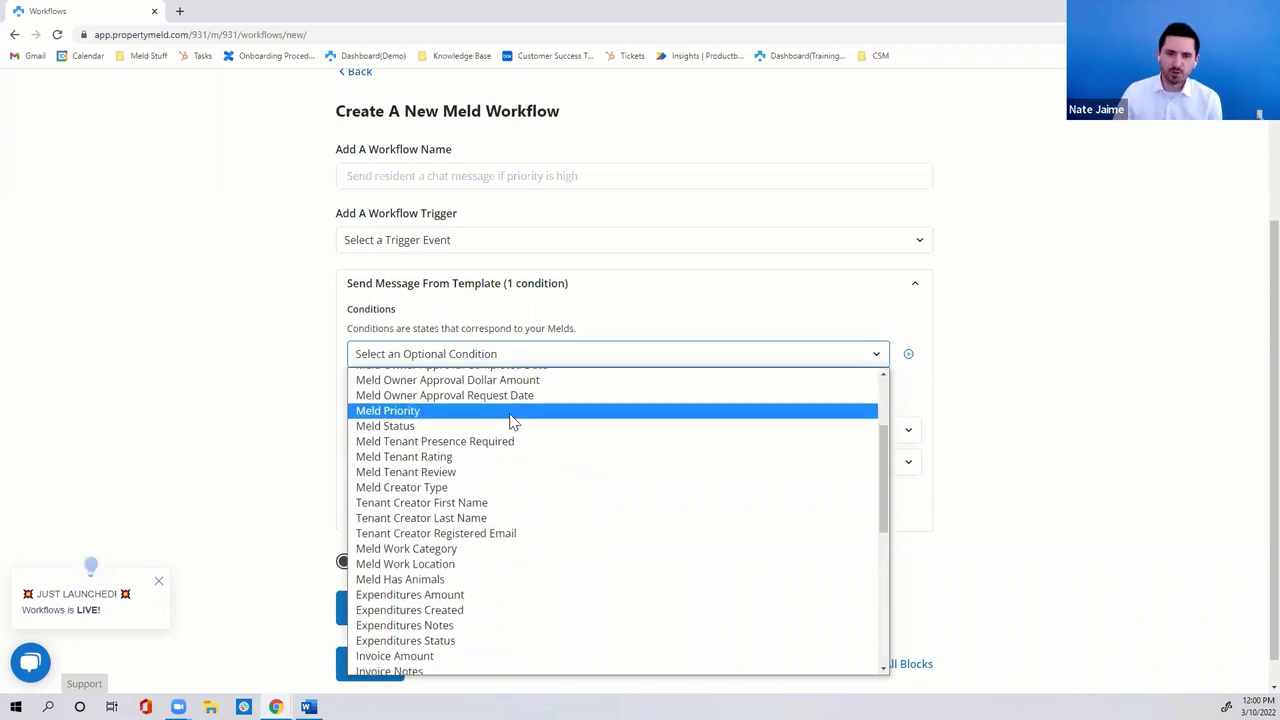
scroll(512, 423, down, 3)
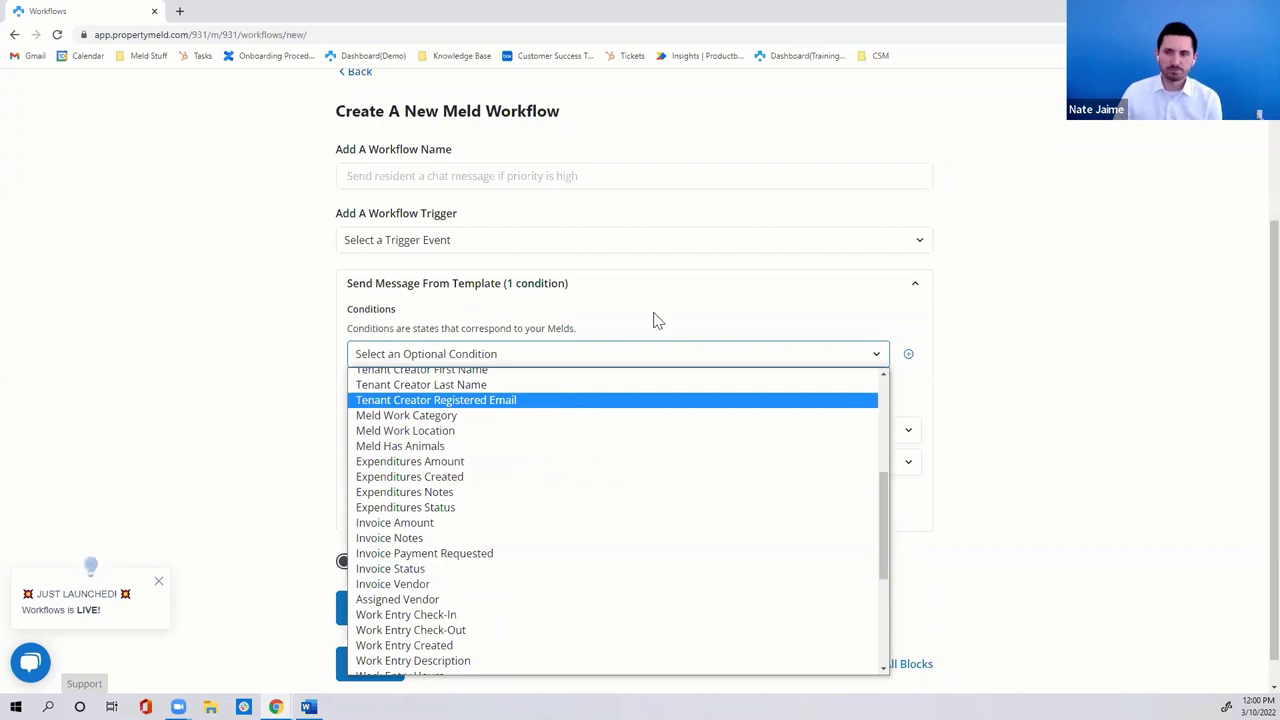
click(755, 212)
scroll(755, 234, up, 2)
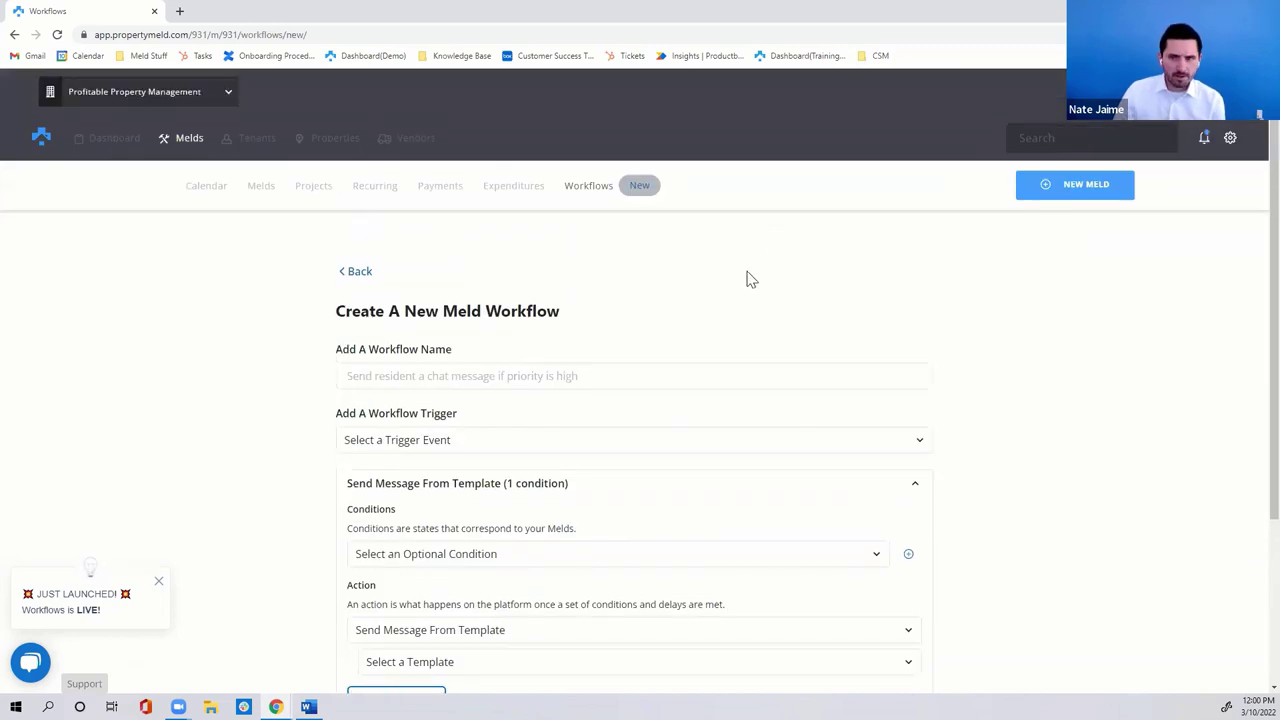
click(598, 190)
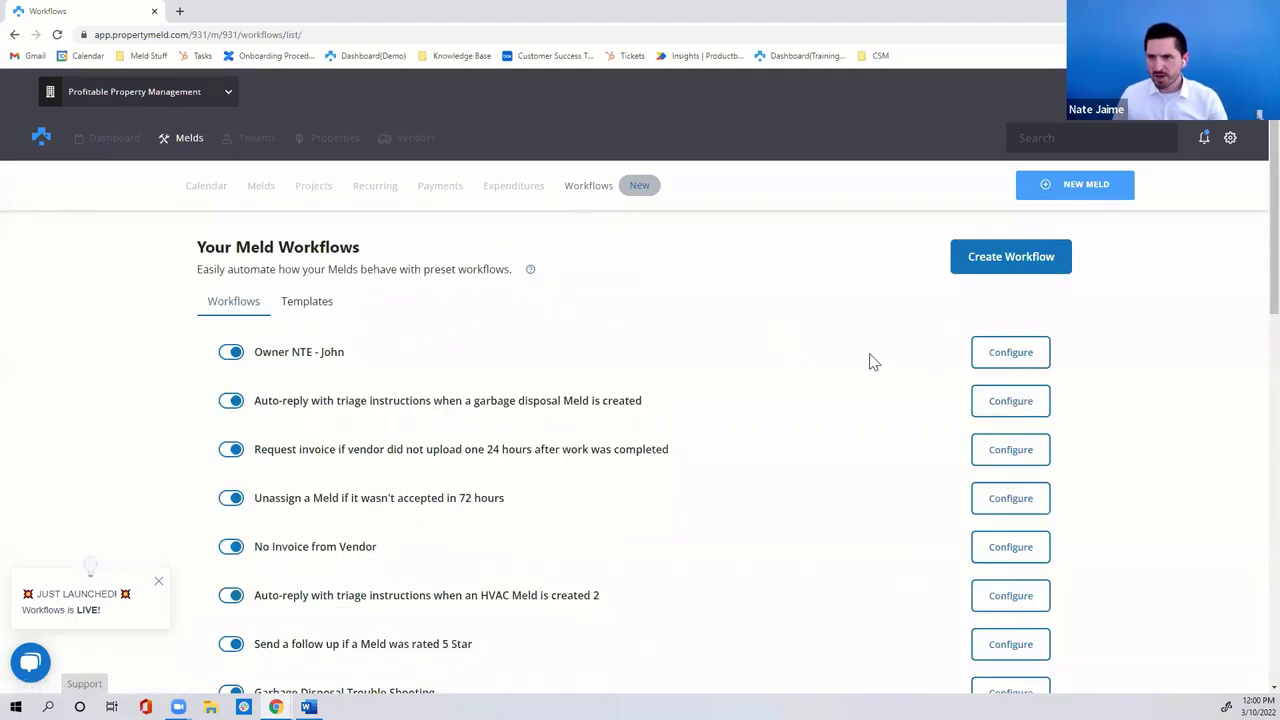
- Start a new workflow from scratch and name it "Lunch with" followed by the colleague's first name
click(997, 258)
scroll(170, 360, down, 2)
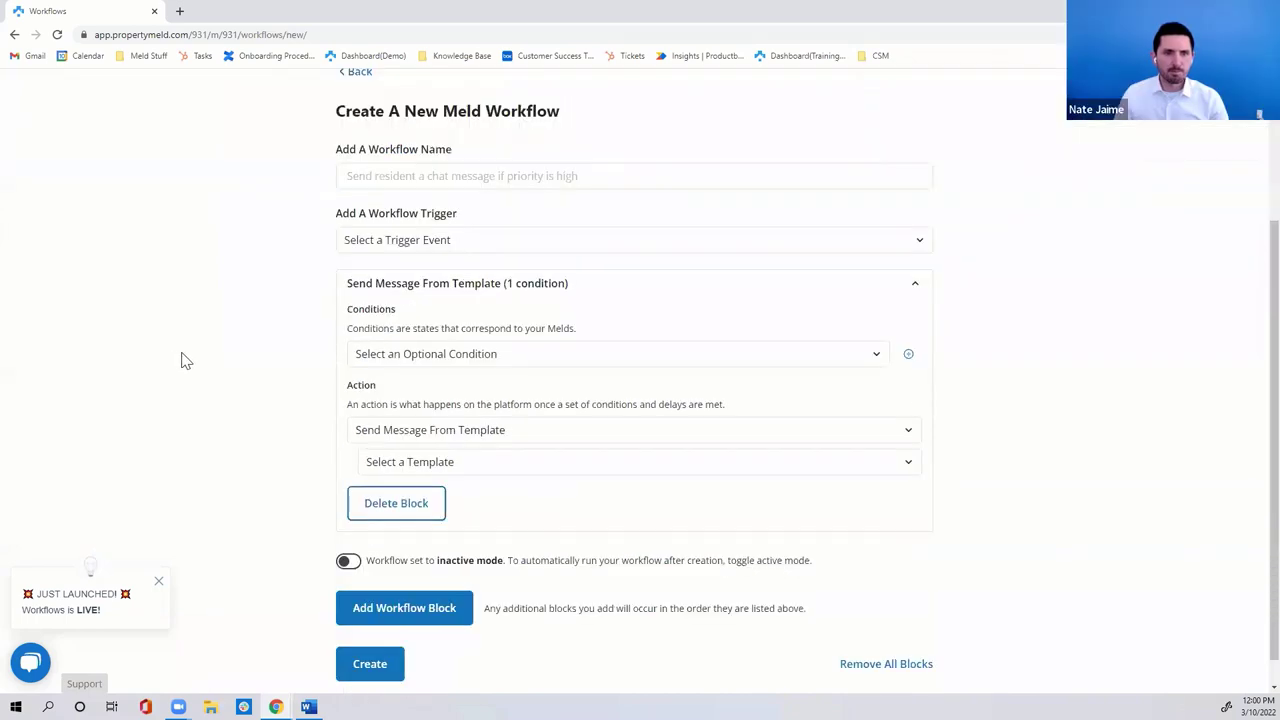
scroll(220, 352, up, 1)
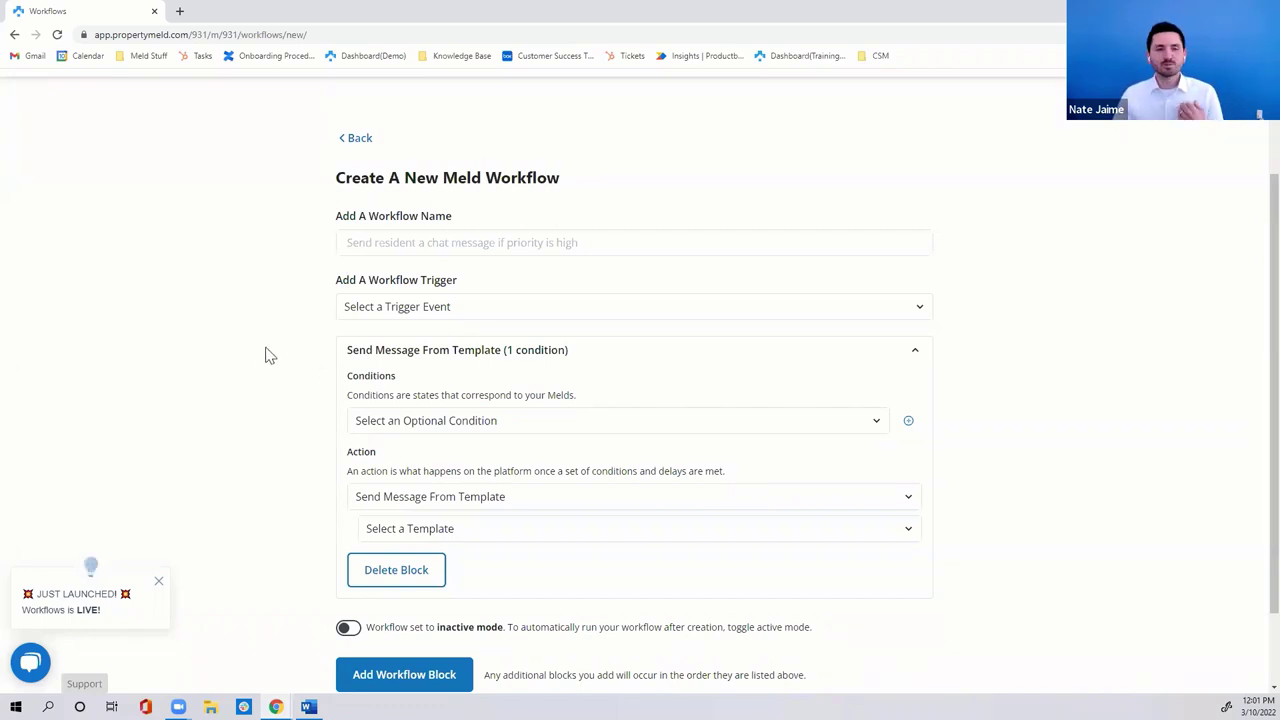
click(447, 244)
text(Lunch with John)
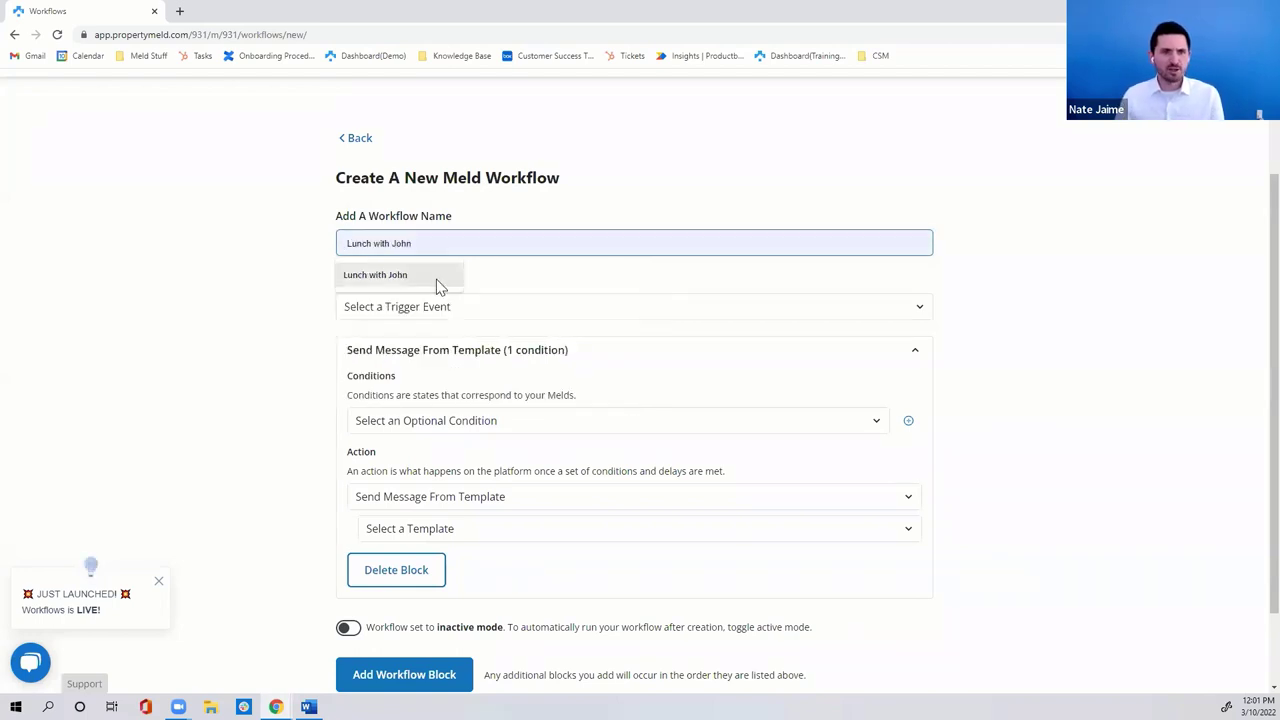
click(437, 280)
scroll(337, 265, down, 1)
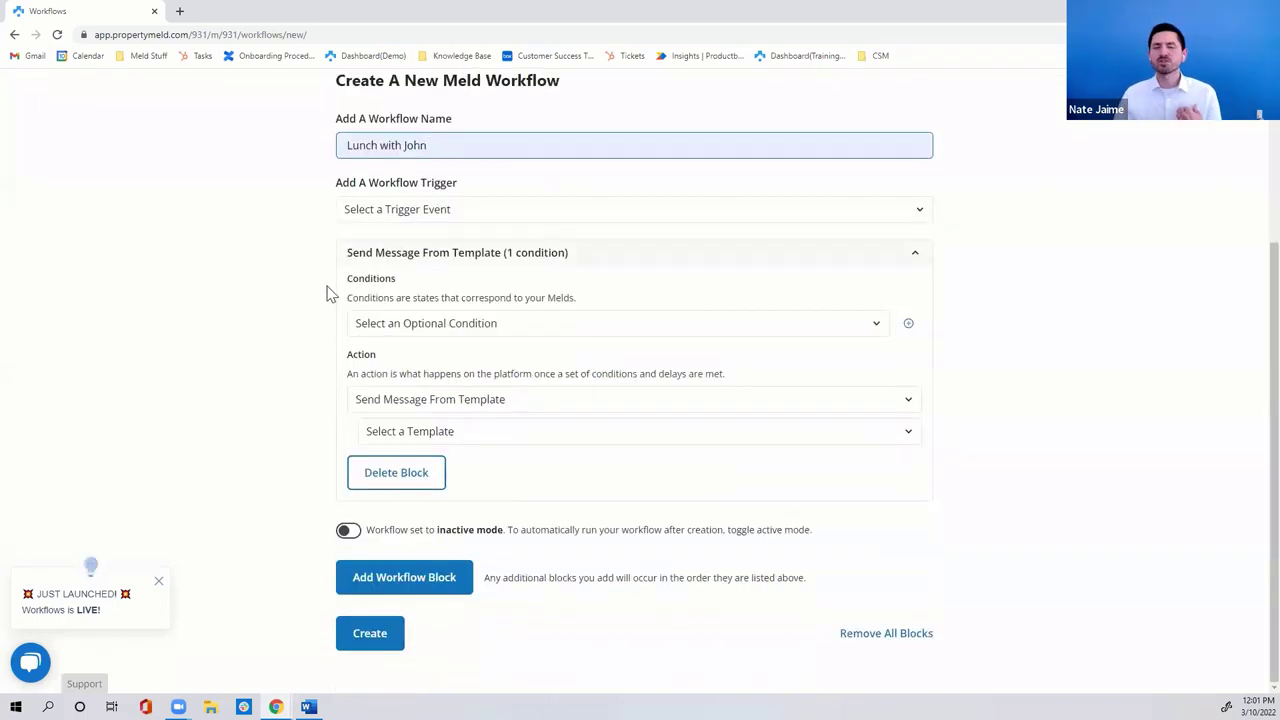
scroll(323, 300, up, 1)
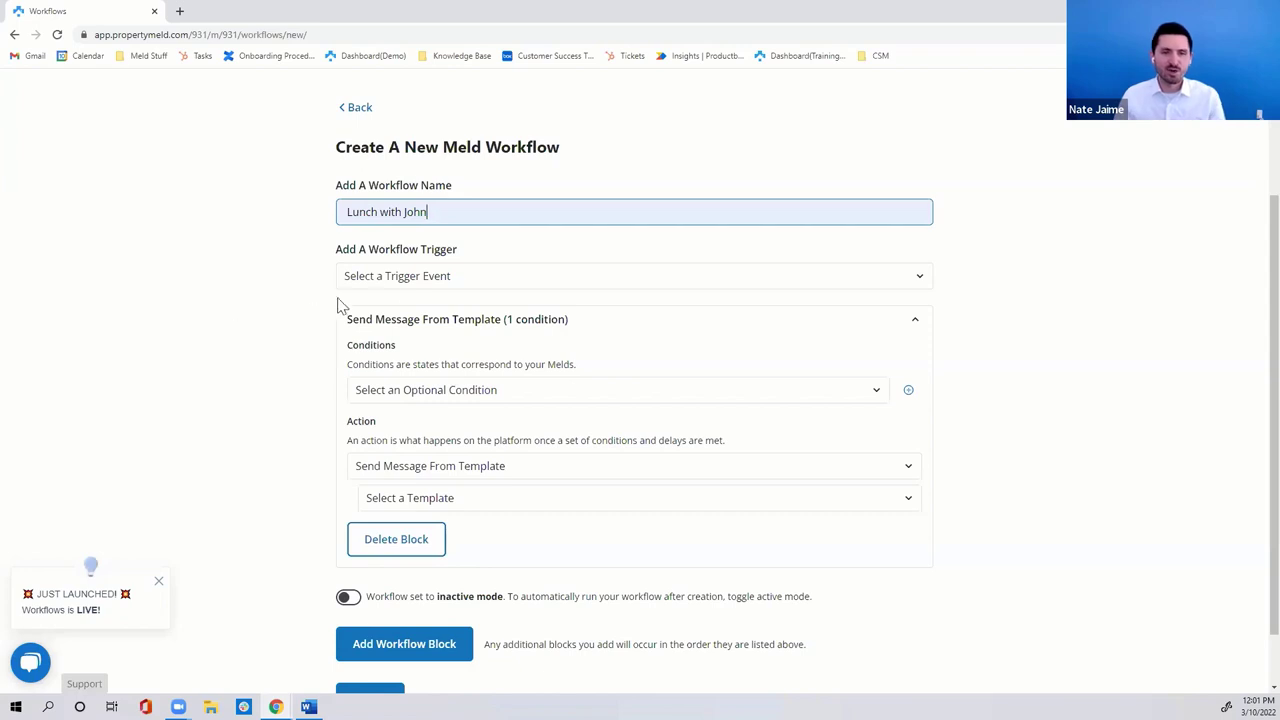
- Set the new workflow's trigger to Meld Created
click(410, 285)
click(431, 312)
scroll(257, 306, down, 1)
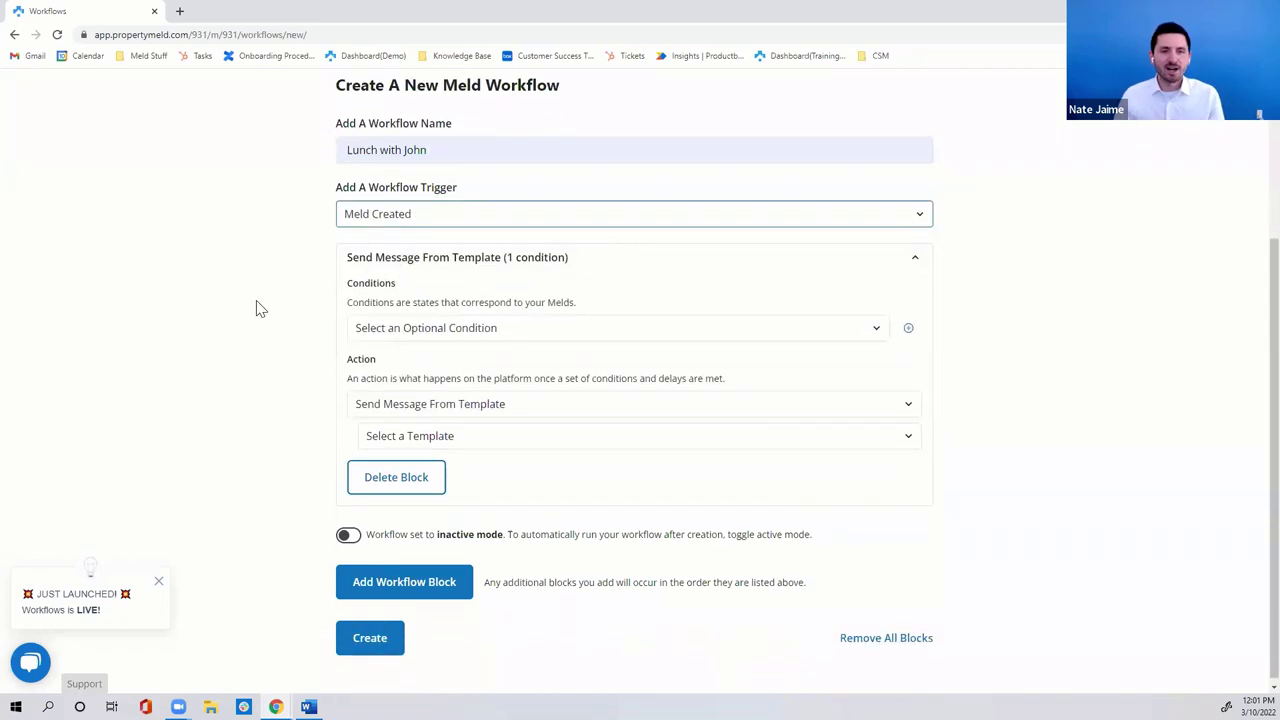
- Set the block's first condition to Meld Creator Type, Any Of, Internal
click(470, 322)
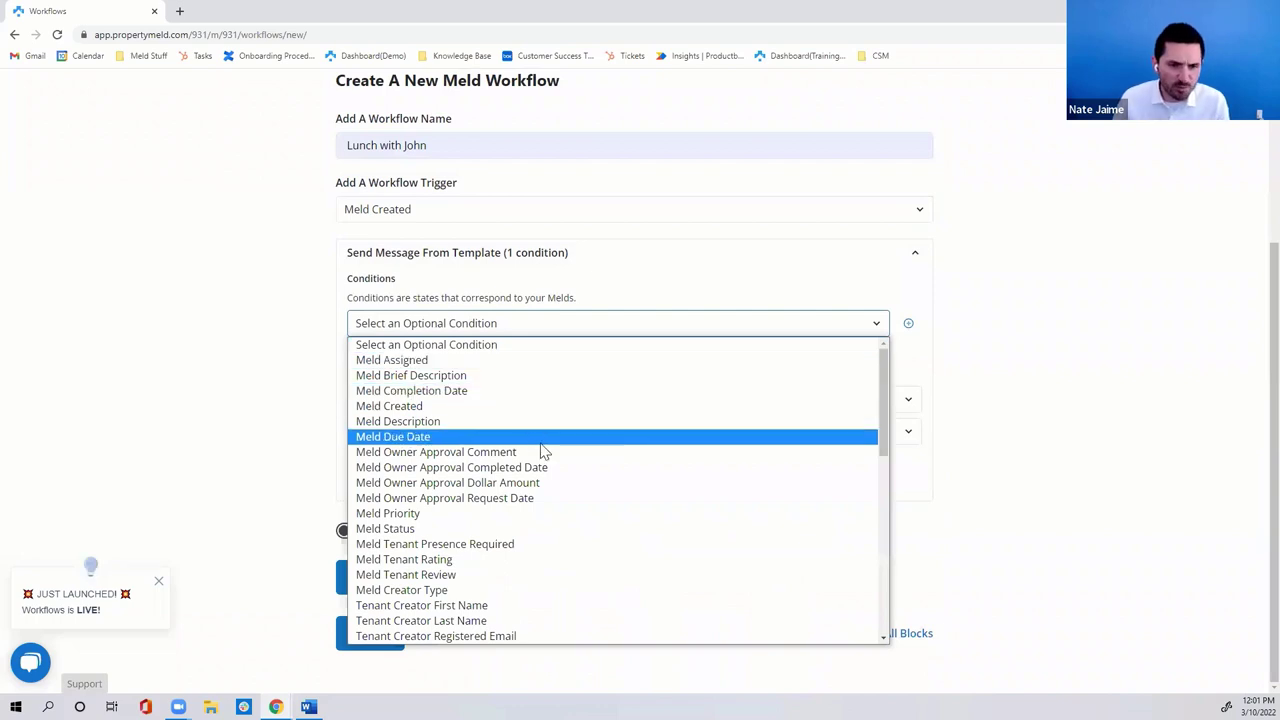
click(572, 590)
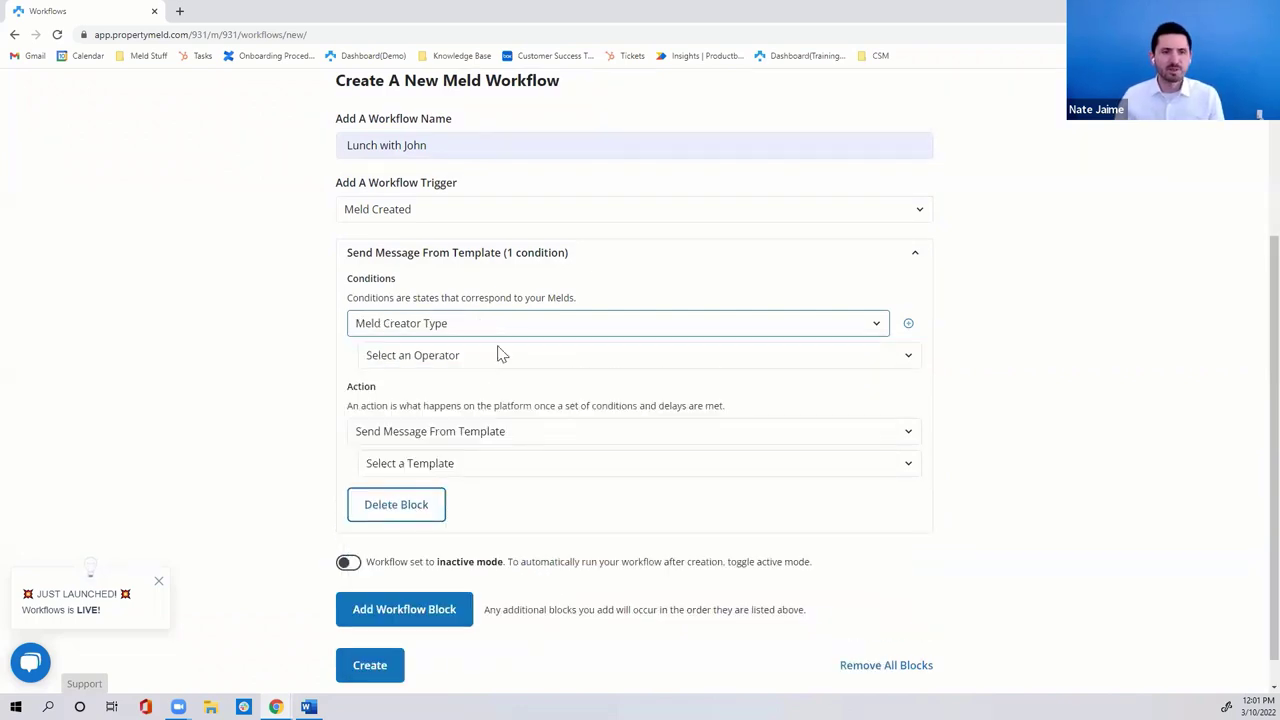
click(500, 355)
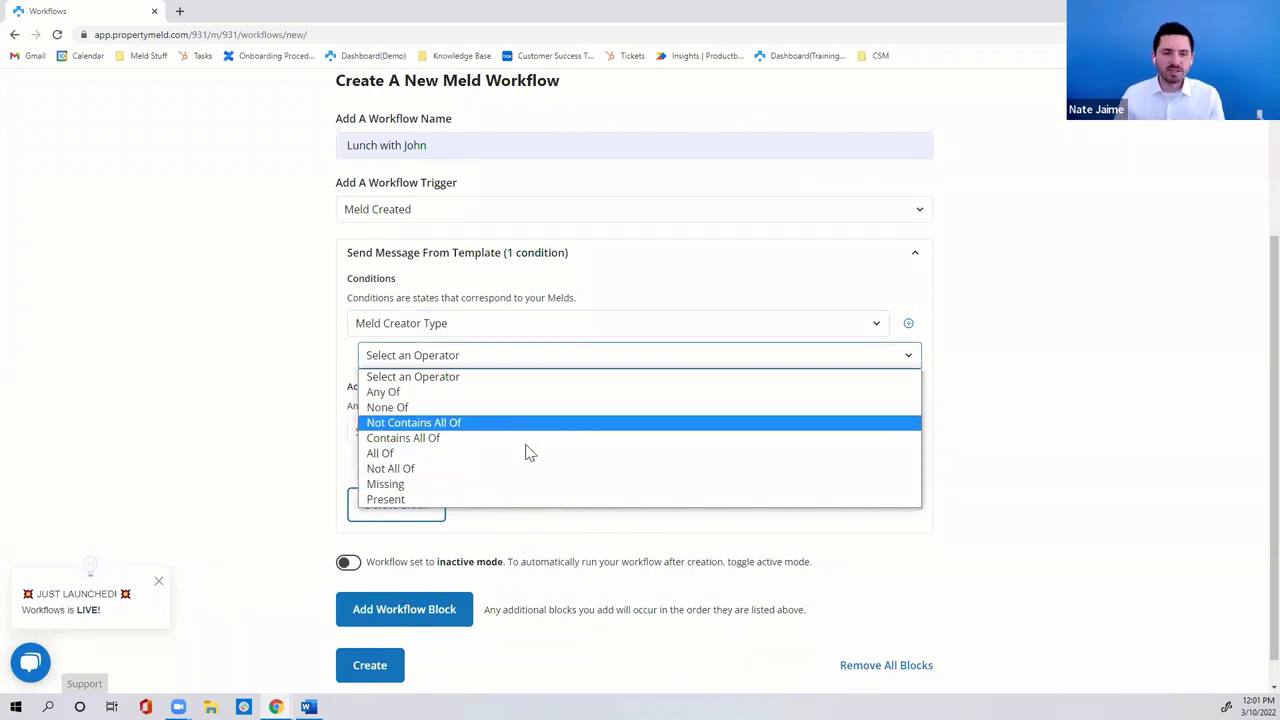
click(523, 399)
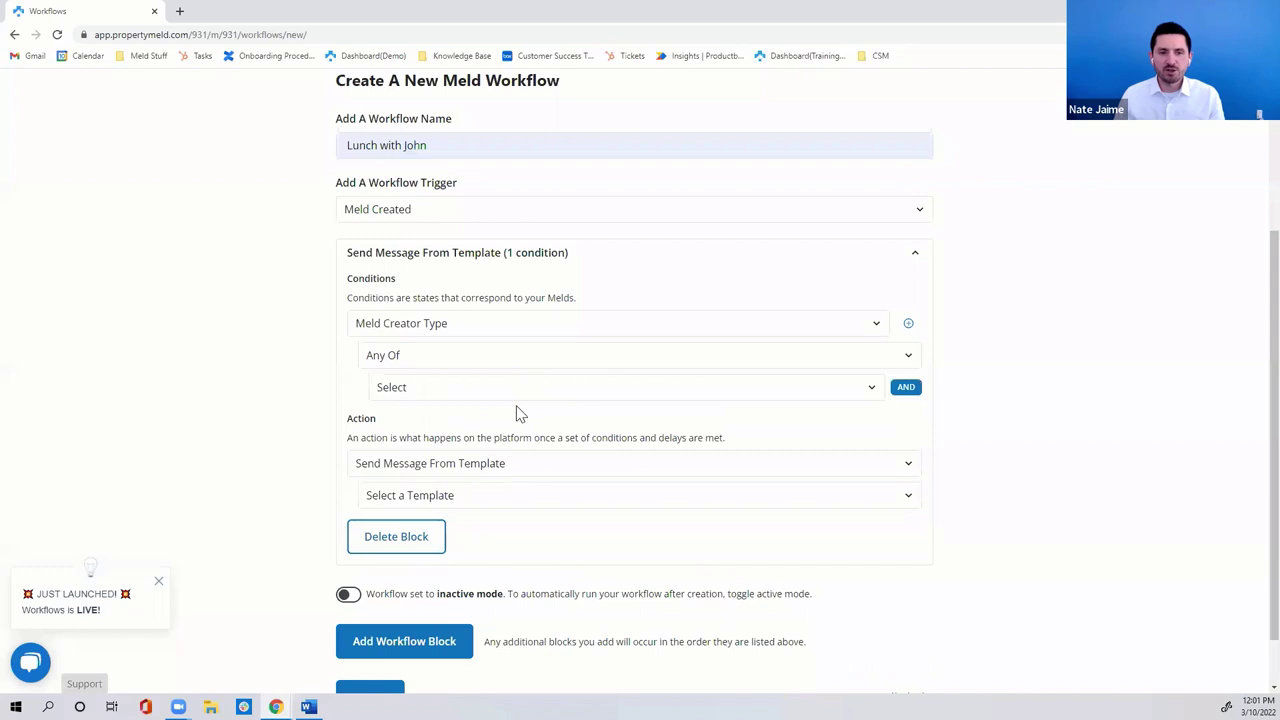
click(522, 389)
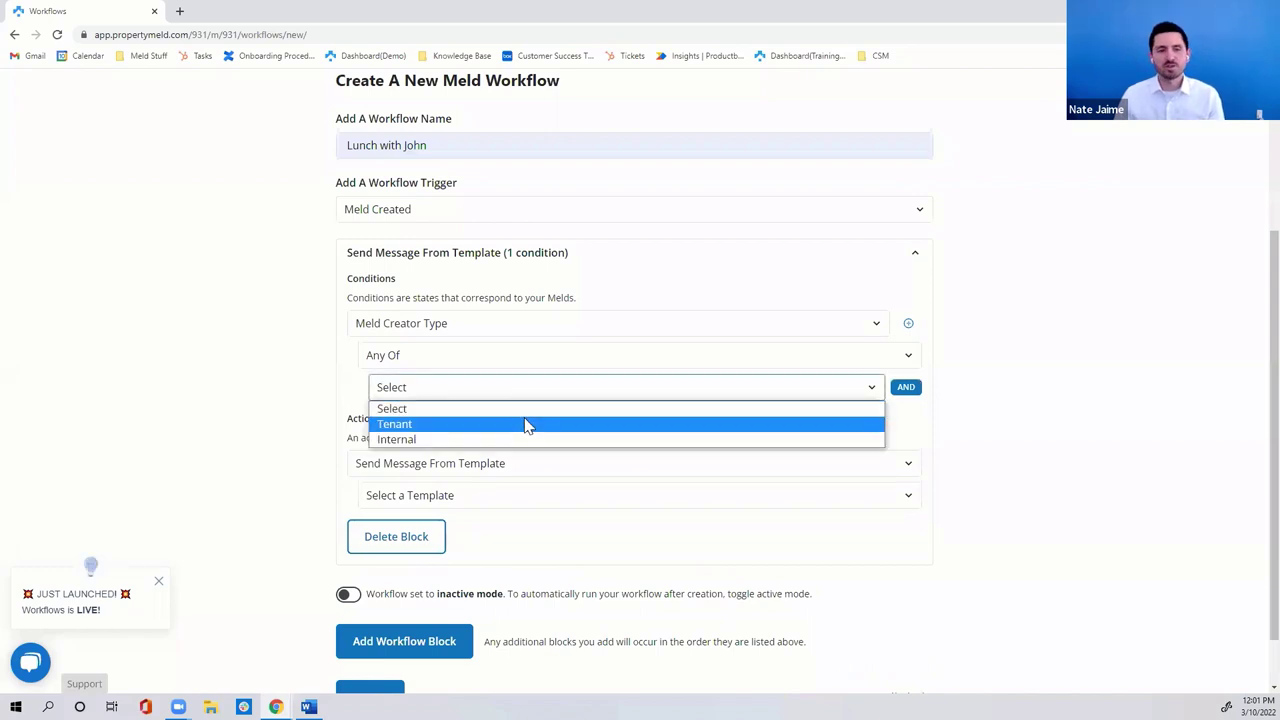
click(500, 439)
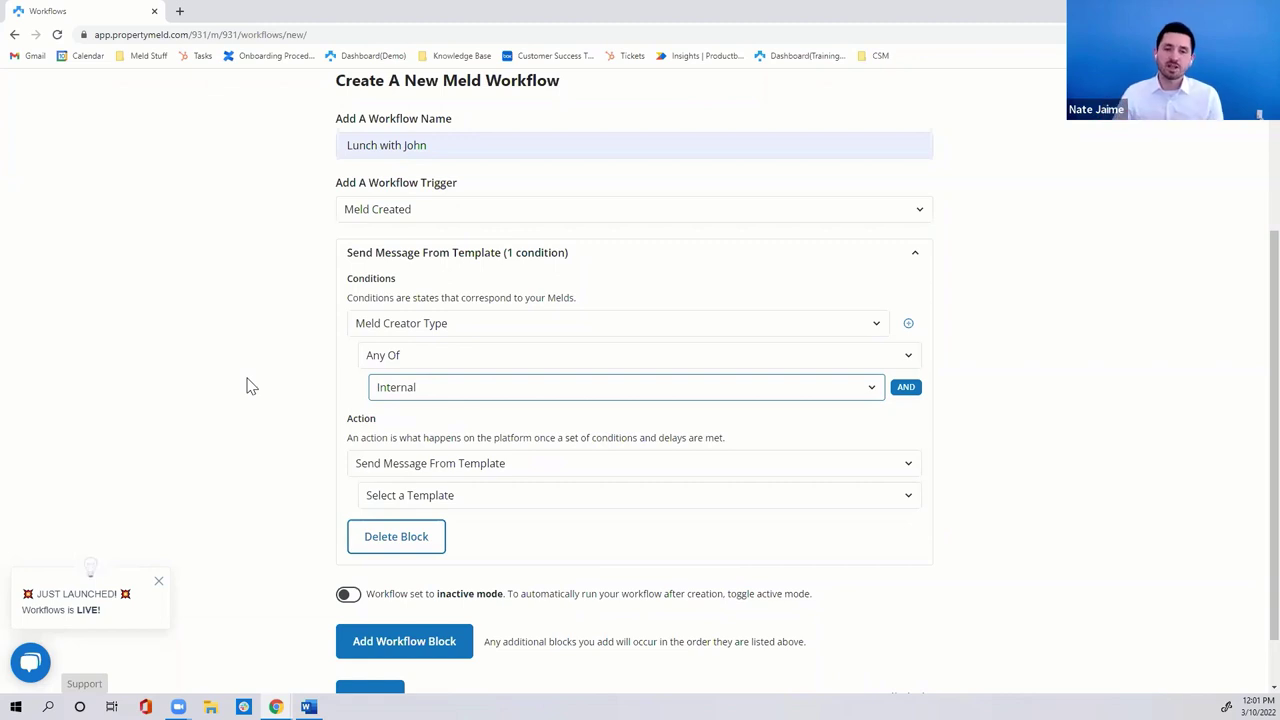
- Add a second condition requiring the Meld Brief Description to be Any Of "Lunch?"
scroll(260, 384, down, 1)
click(908, 260)
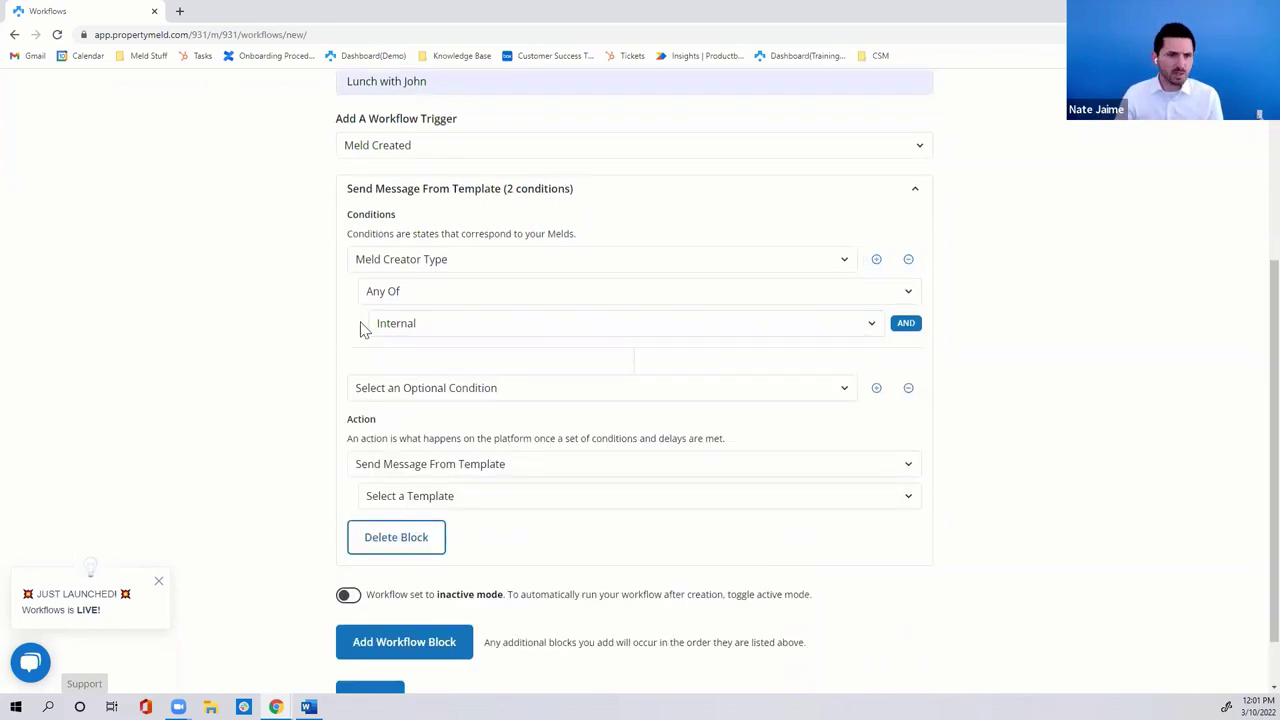
scroll(380, 340, down, 1)
click(388, 326)
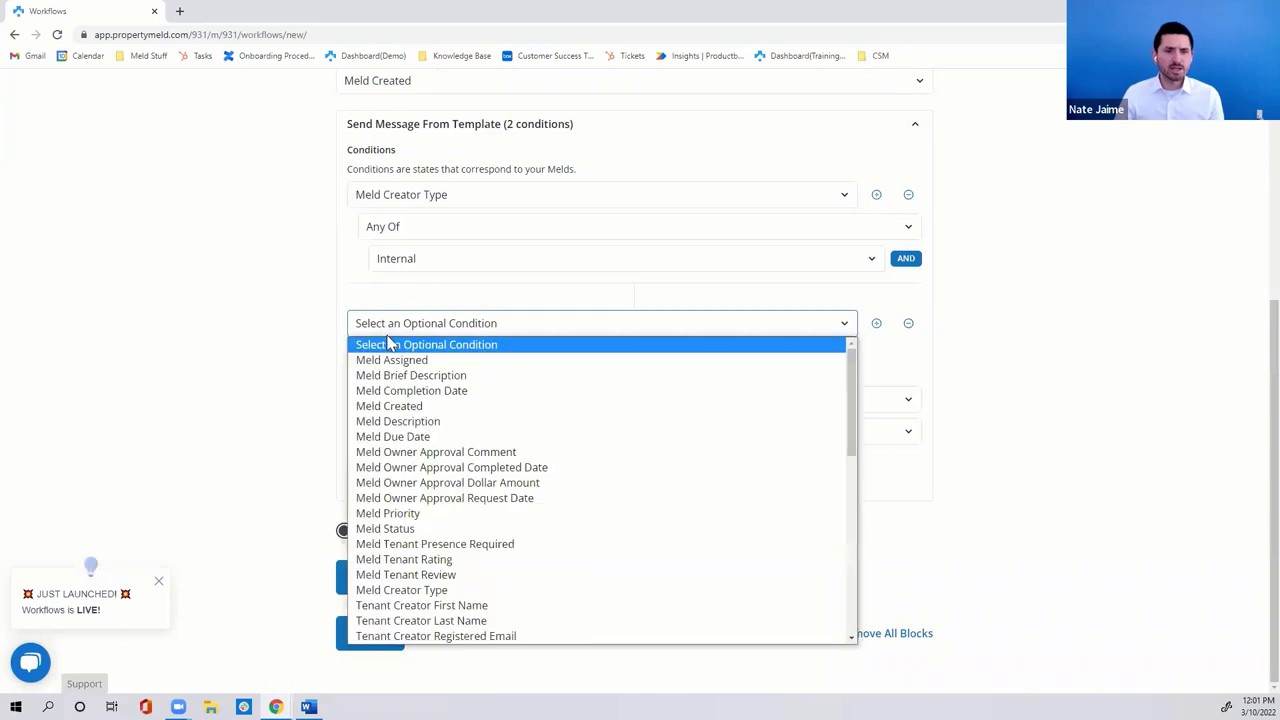
click(476, 375)
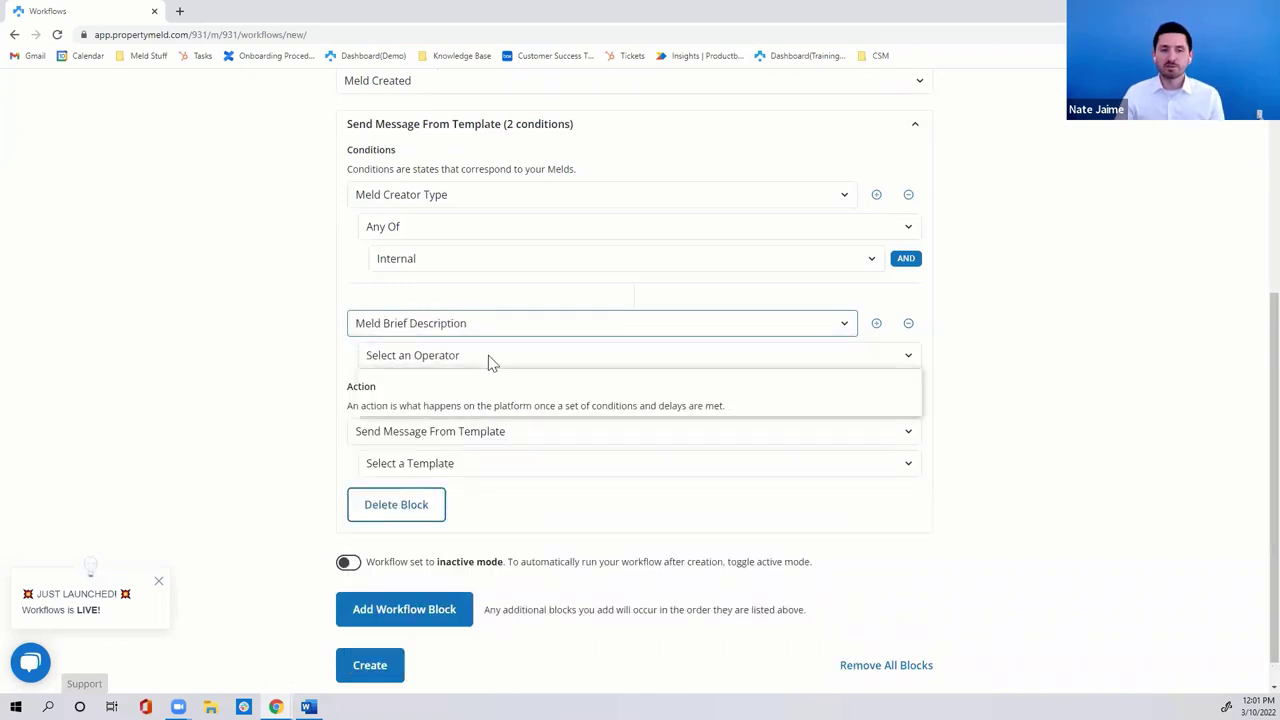
click(488, 357)
click(490, 390)
click(491, 392)
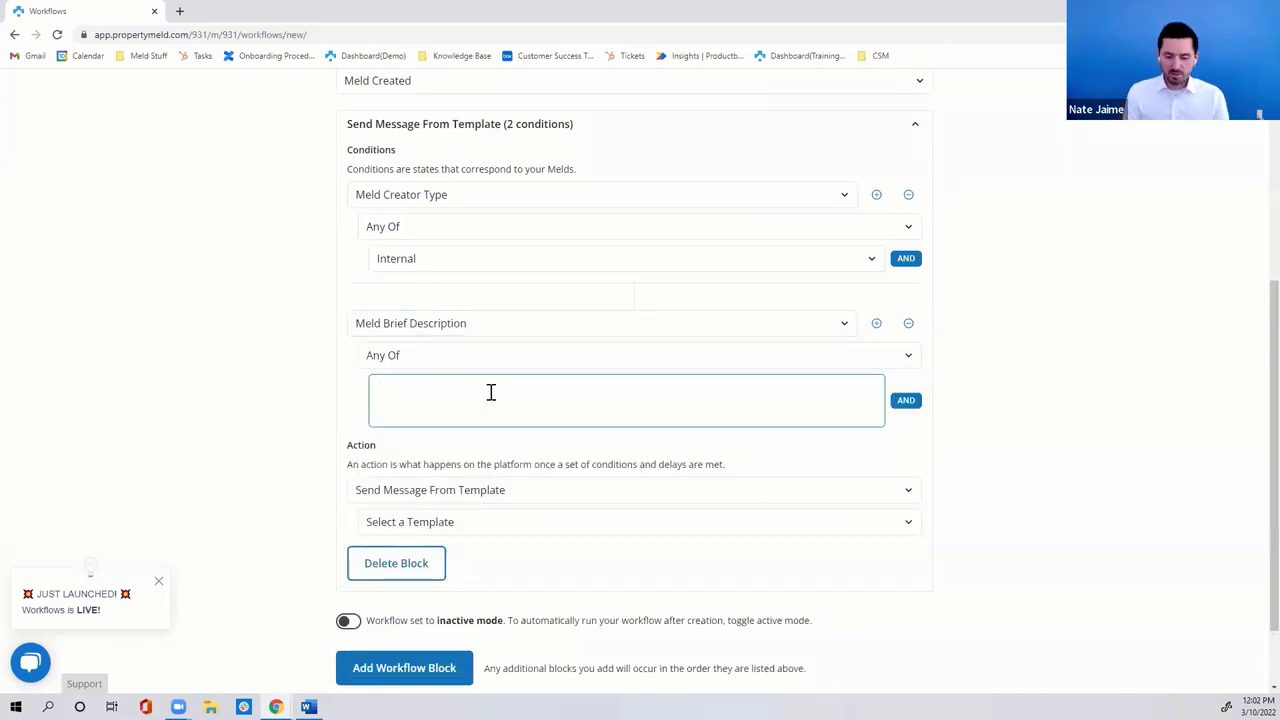
text(Lunch?)
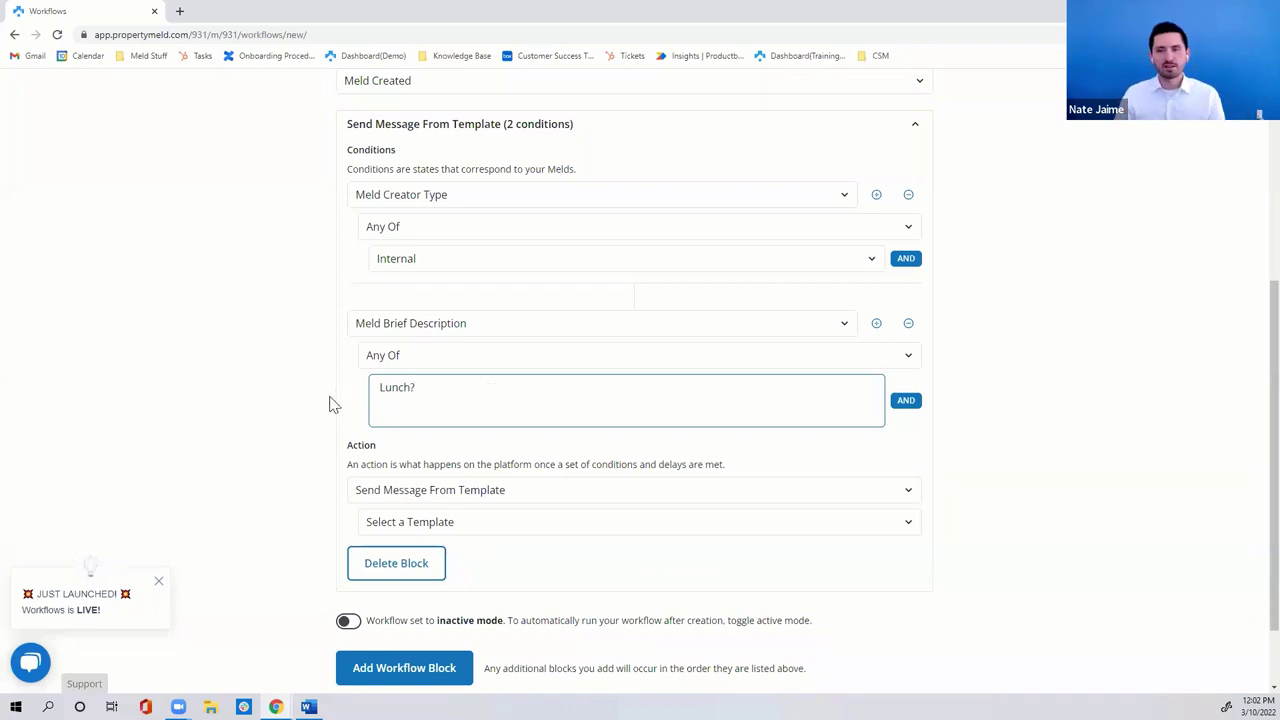
- Choose the lunch message template for the block's Send Message From Template action
scroll(315, 400, down, 1)
click(395, 408)
click(397, 410)
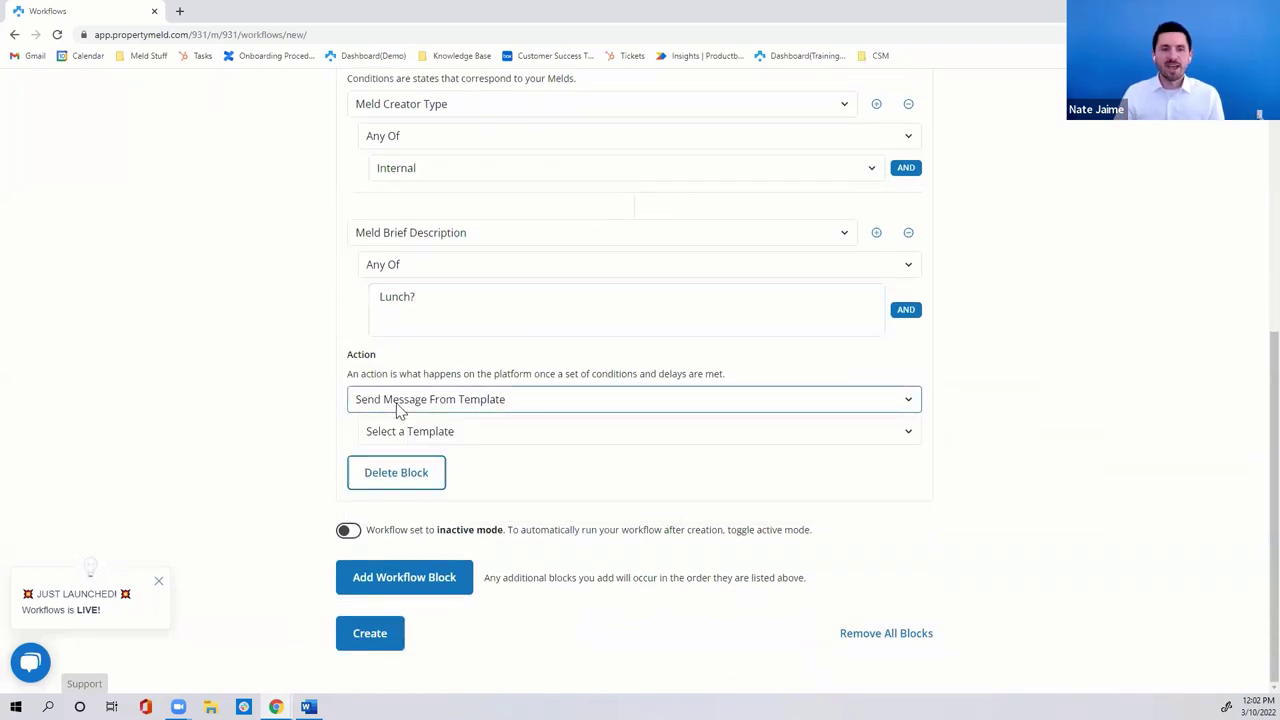
click(408, 431)
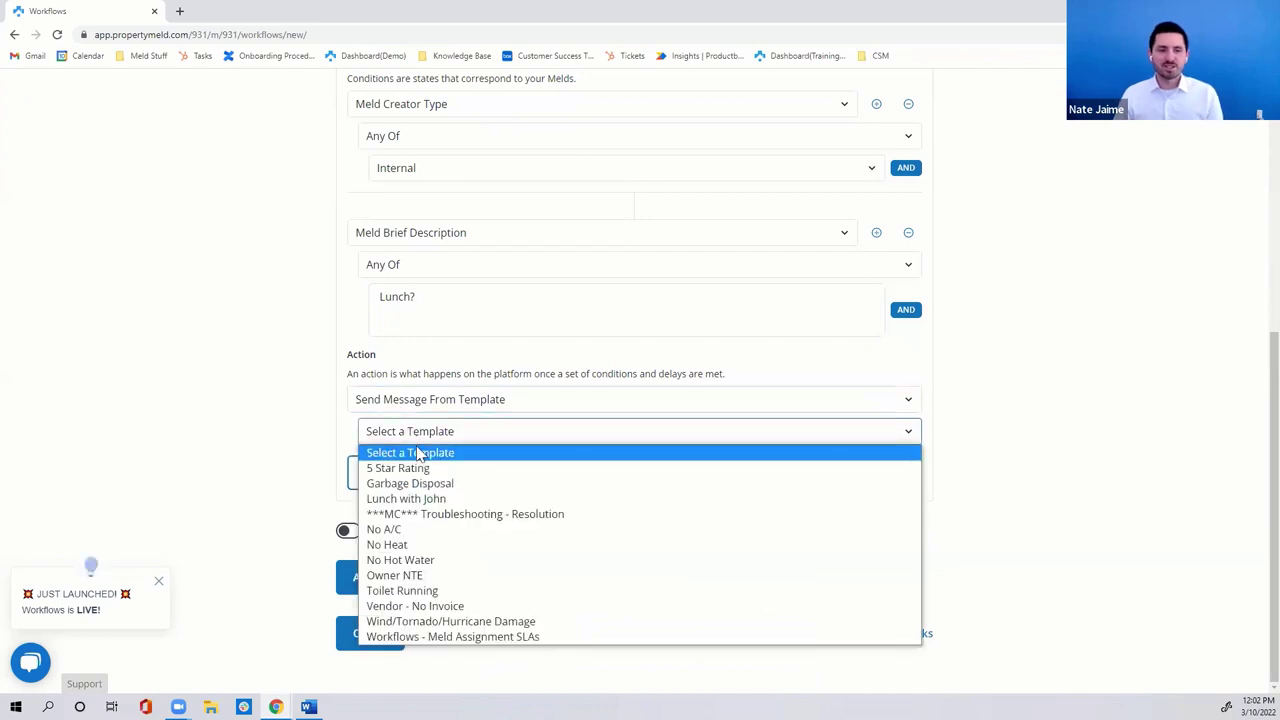
click(447, 499)
- Add an extra empty value to the Meld Brief Description condition and remove it again
scroll(312, 408, up, 1)
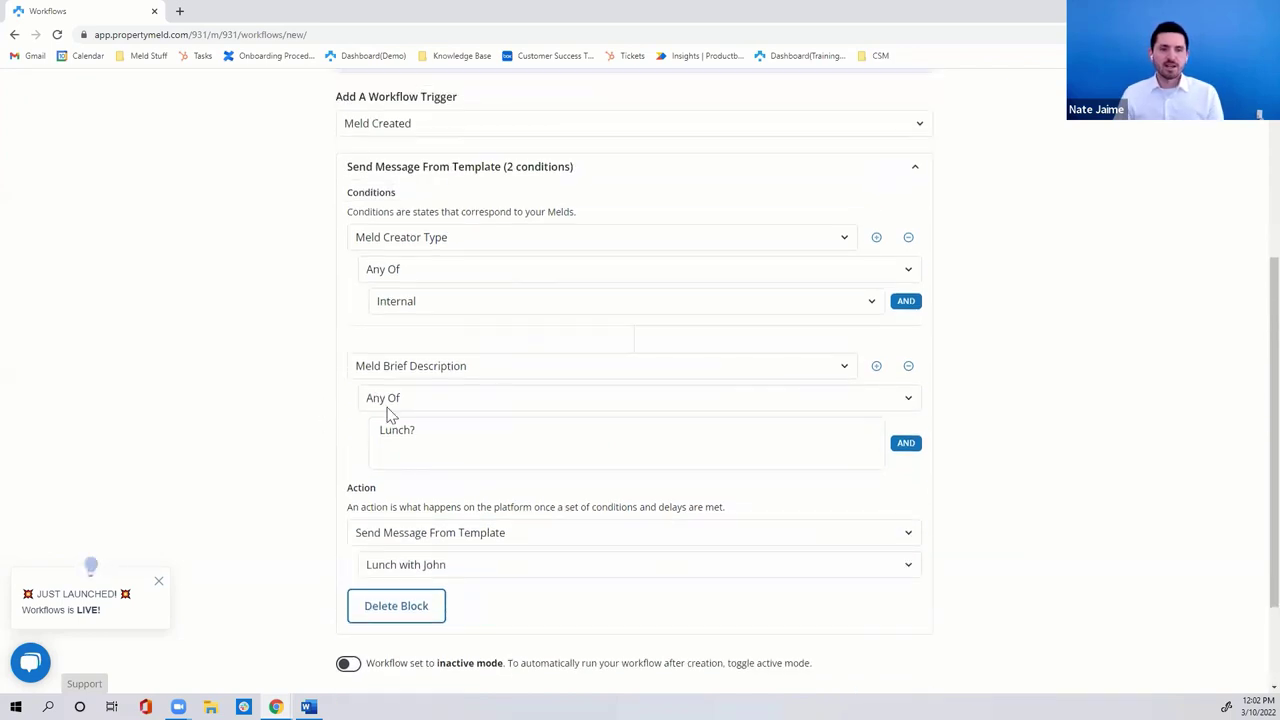
click(460, 435)
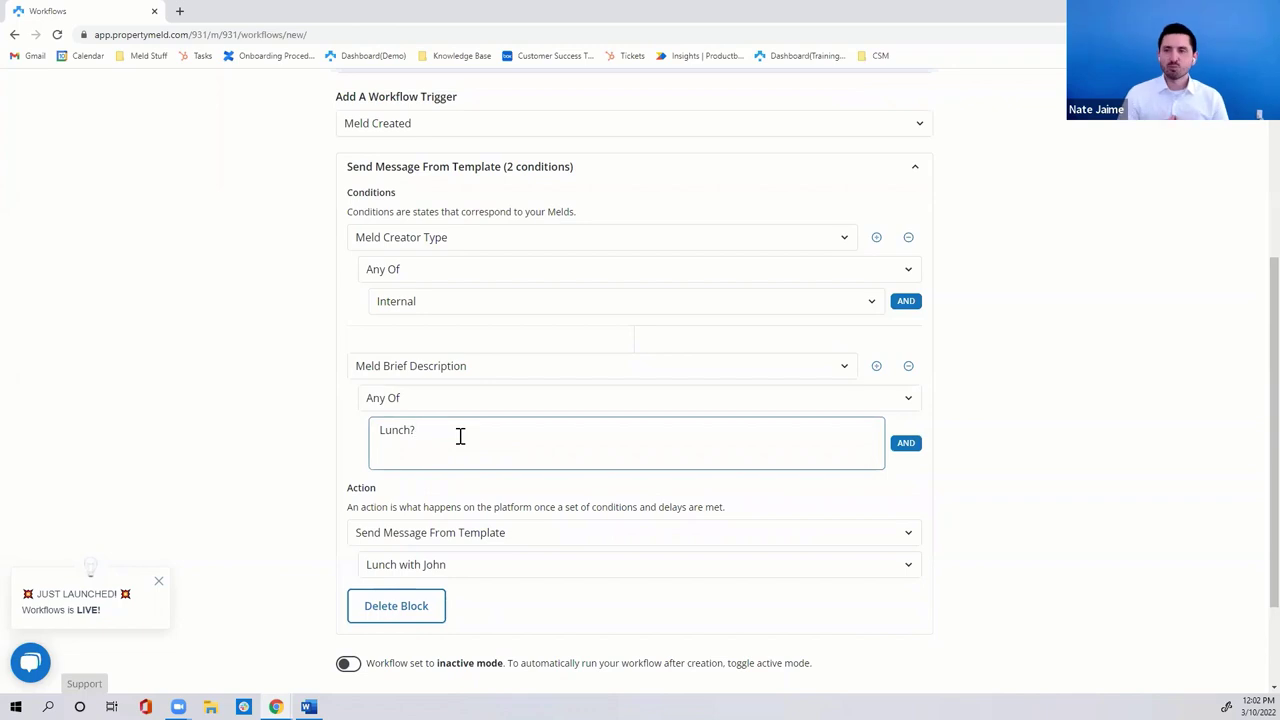
click(906, 443)
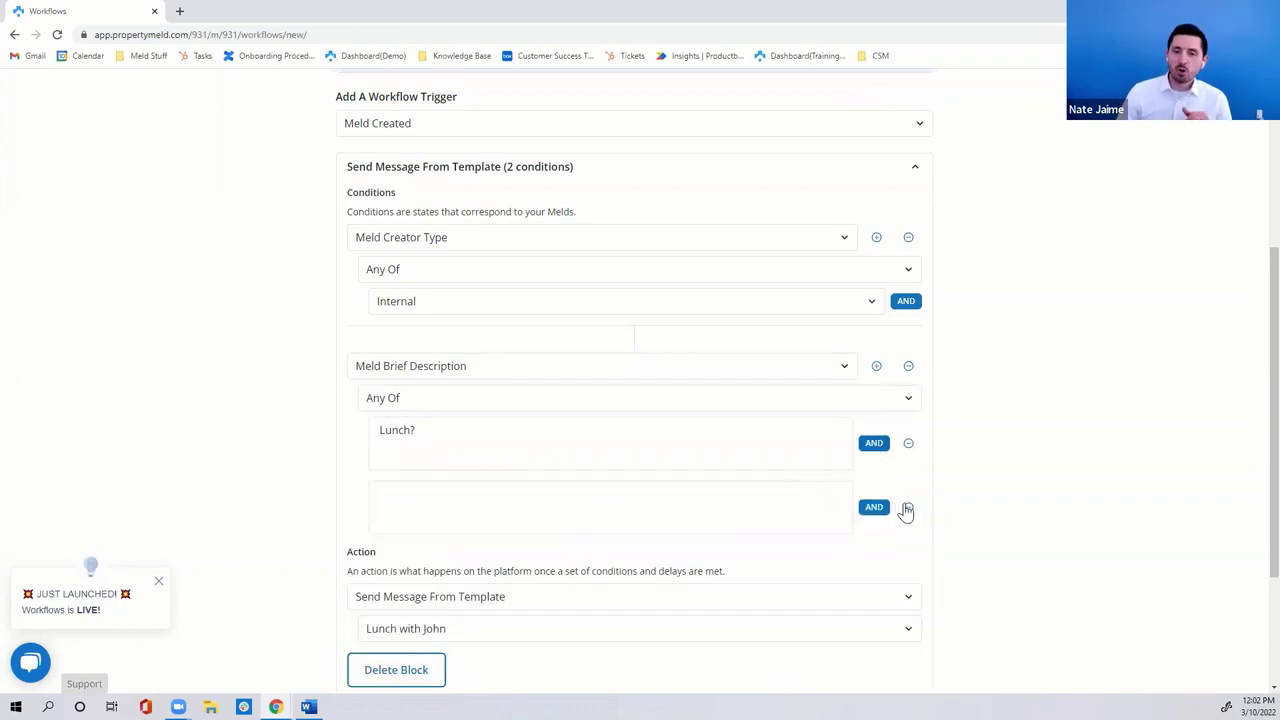
click(906, 507)
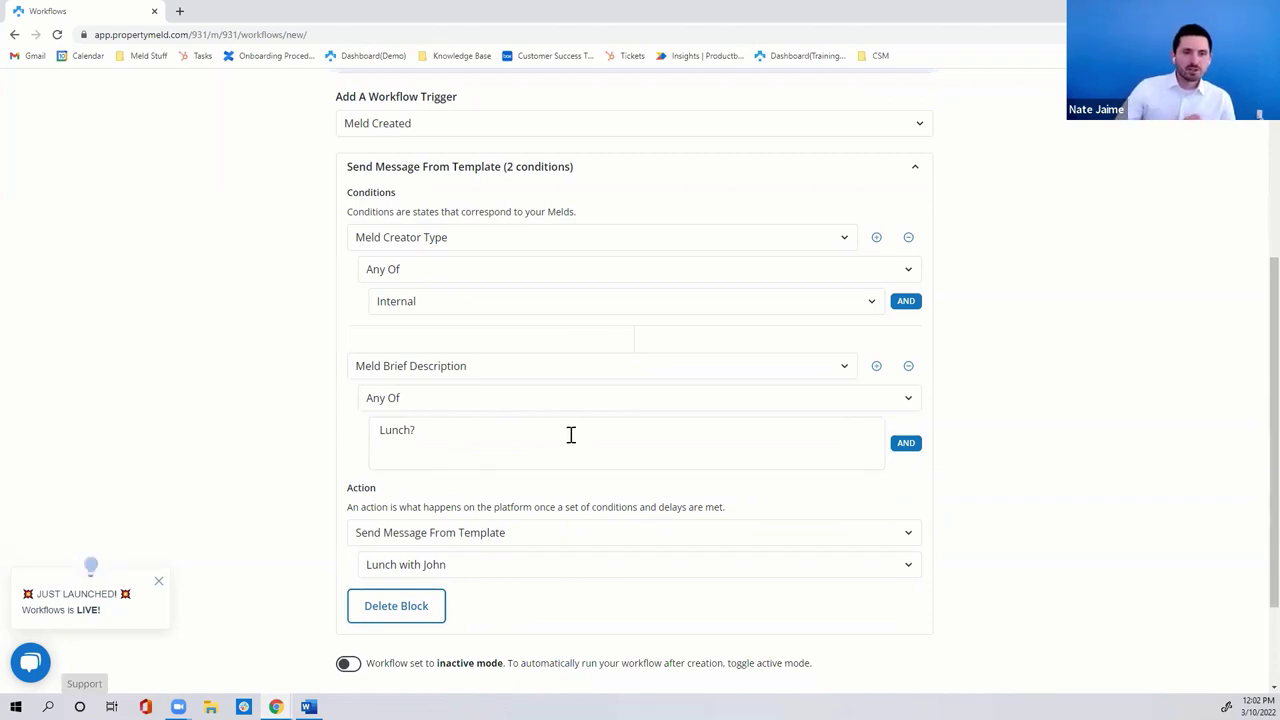
- Switch the workflow to active mode and create it
scroll(243, 380, down, 2)
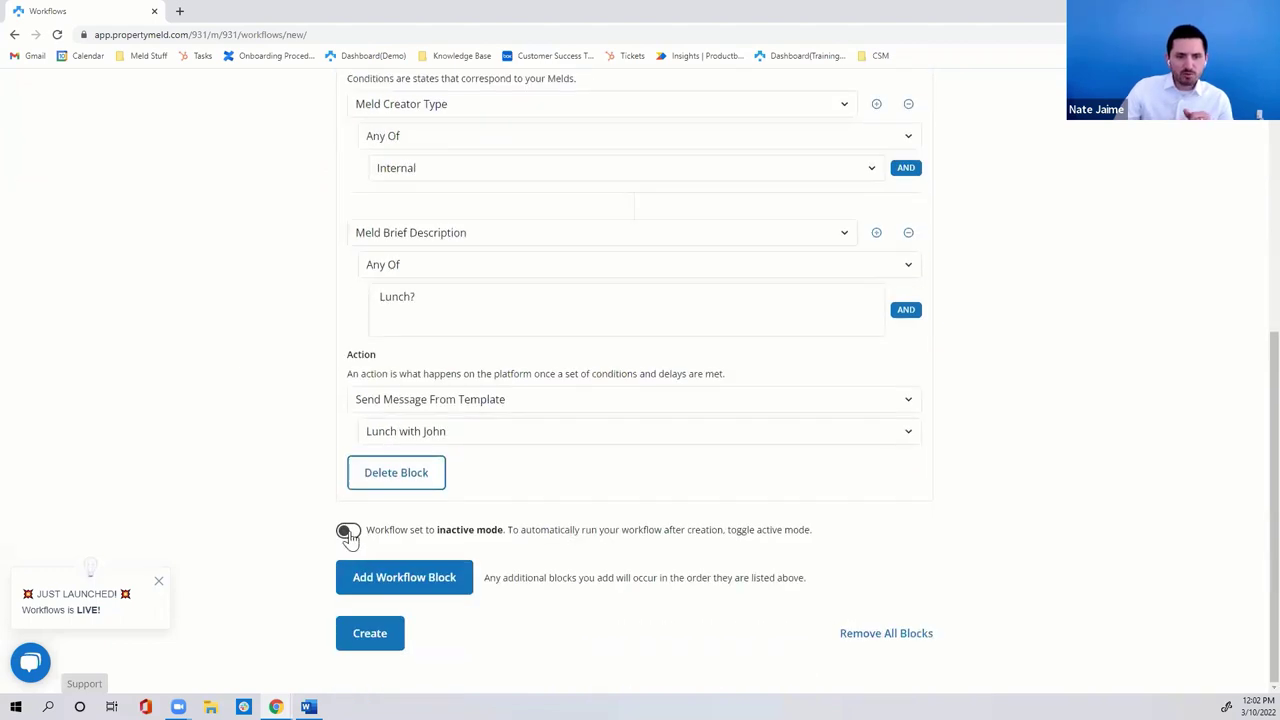
click(347, 530)
click(383, 638)
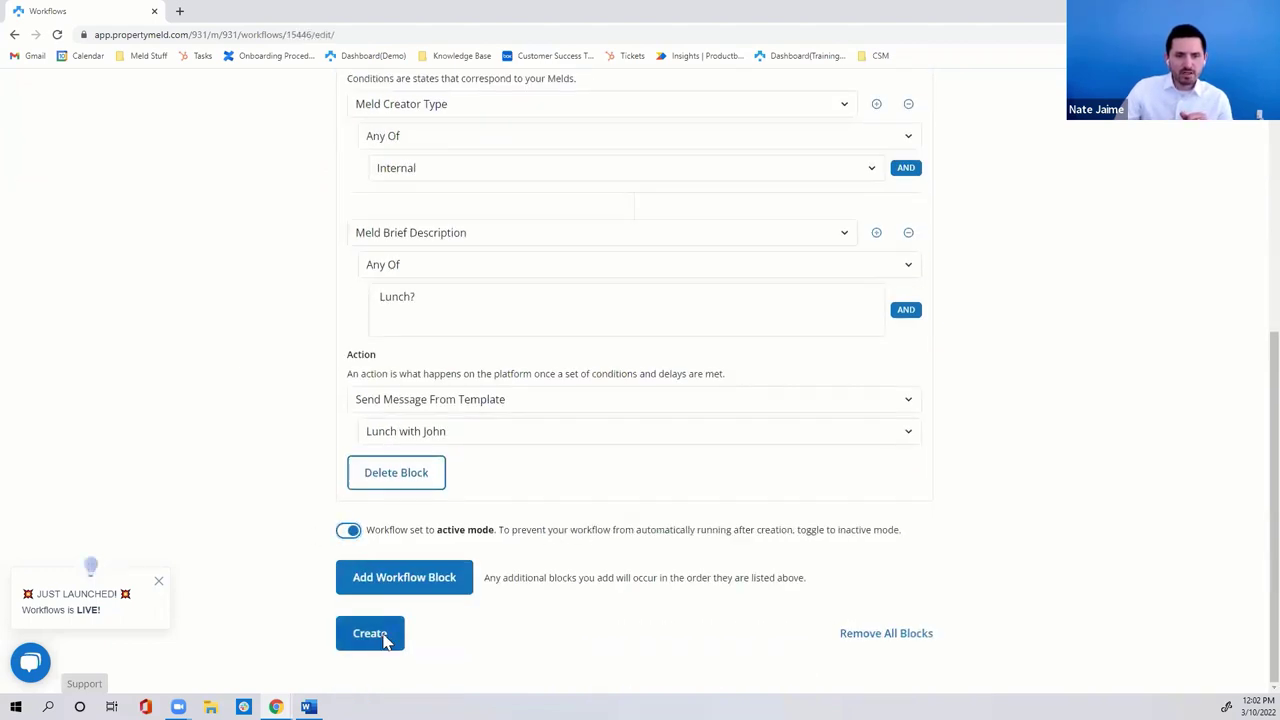
- Start a new meld for the Rapid City unit with the brief description "Lunch?"
click(1054, 191)
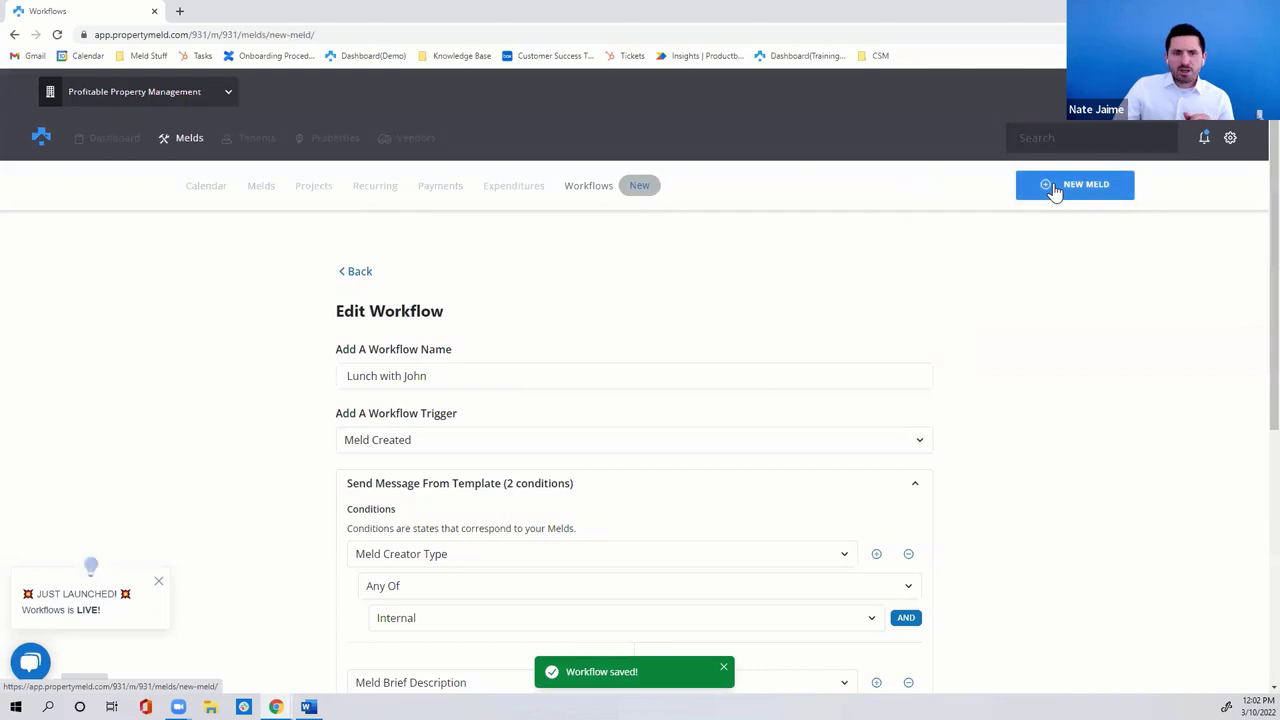
click(604, 310)
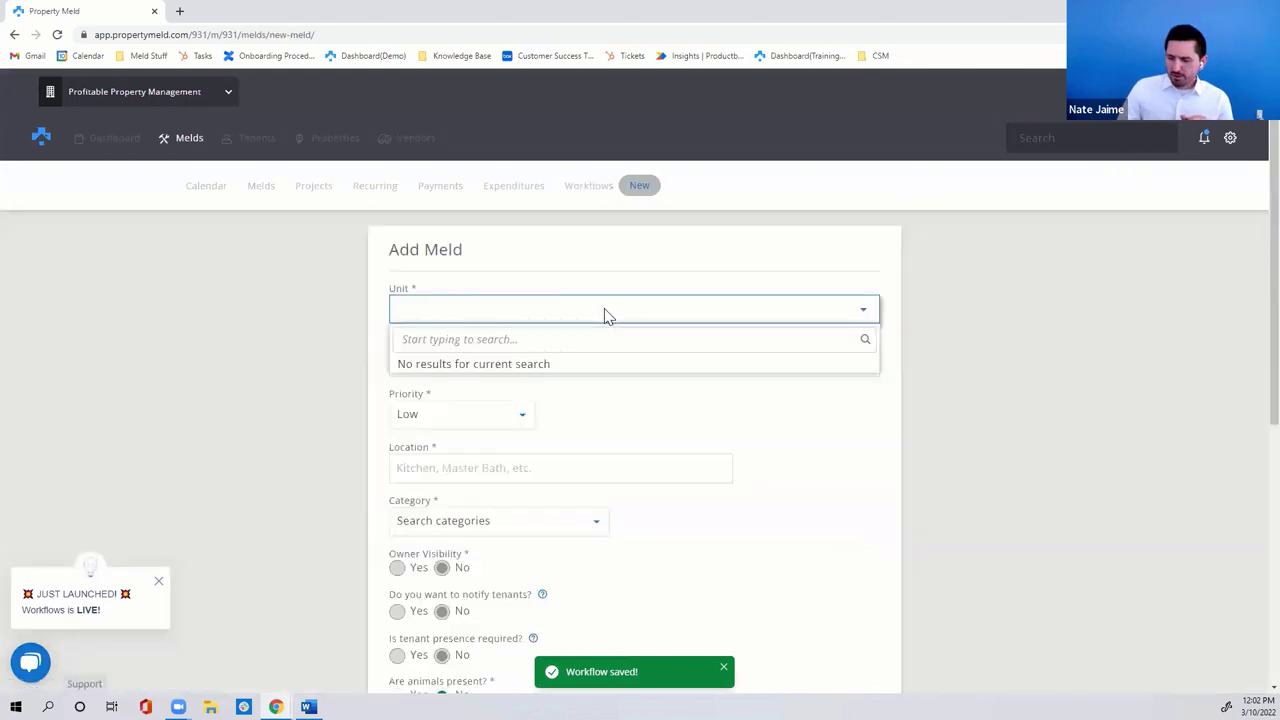
text(13)
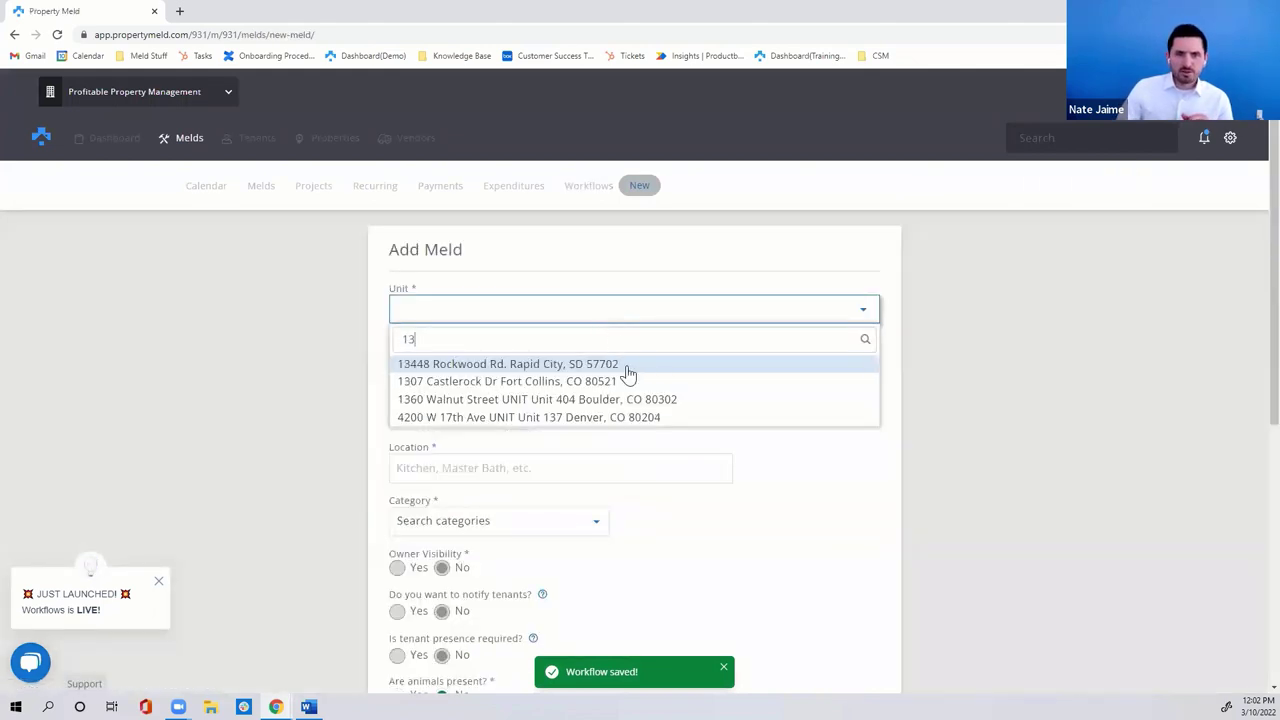
click(626, 366)
click(598, 370)
text(Lu)
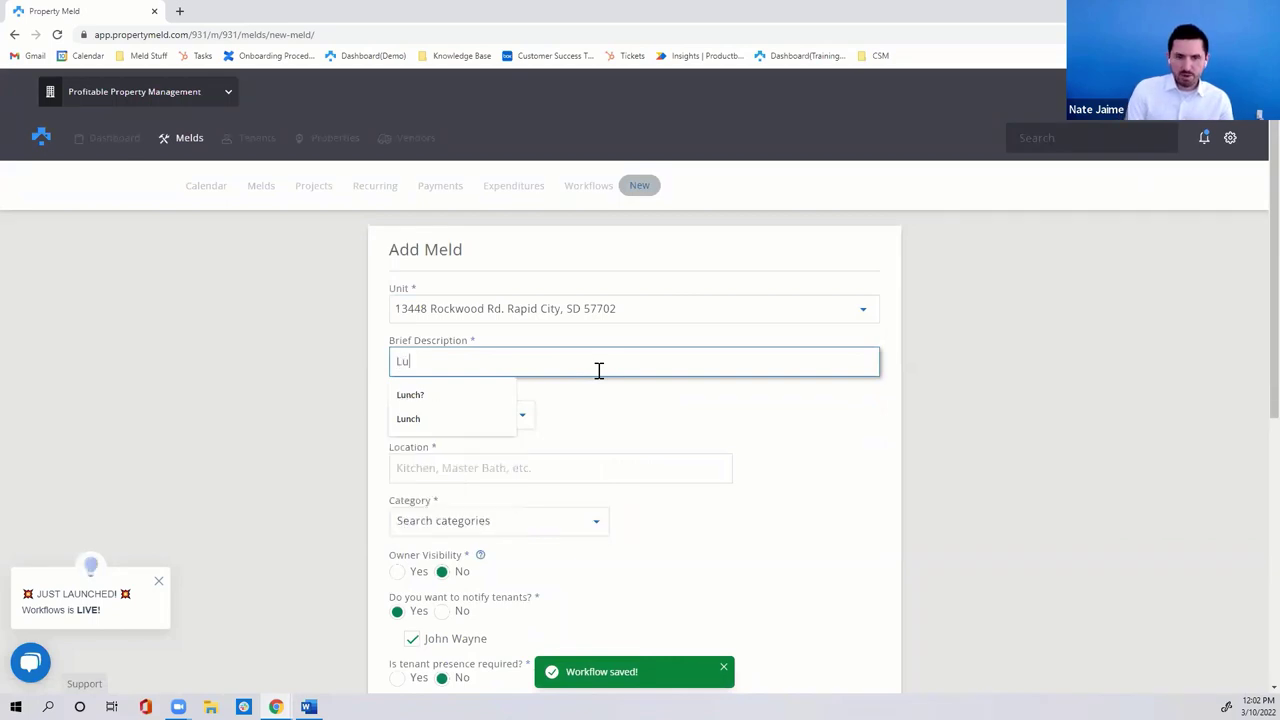
text(nch?)
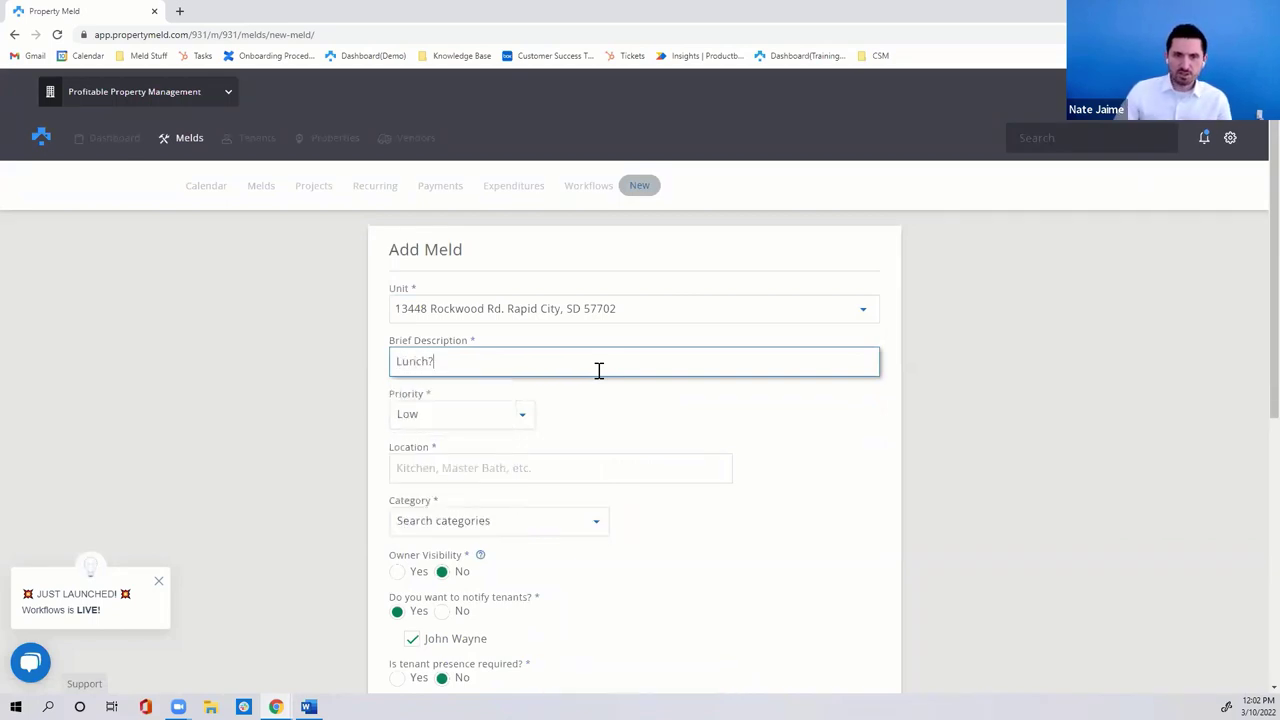
- Set the new meld's location to living room
click(609, 460)
click(486, 506)
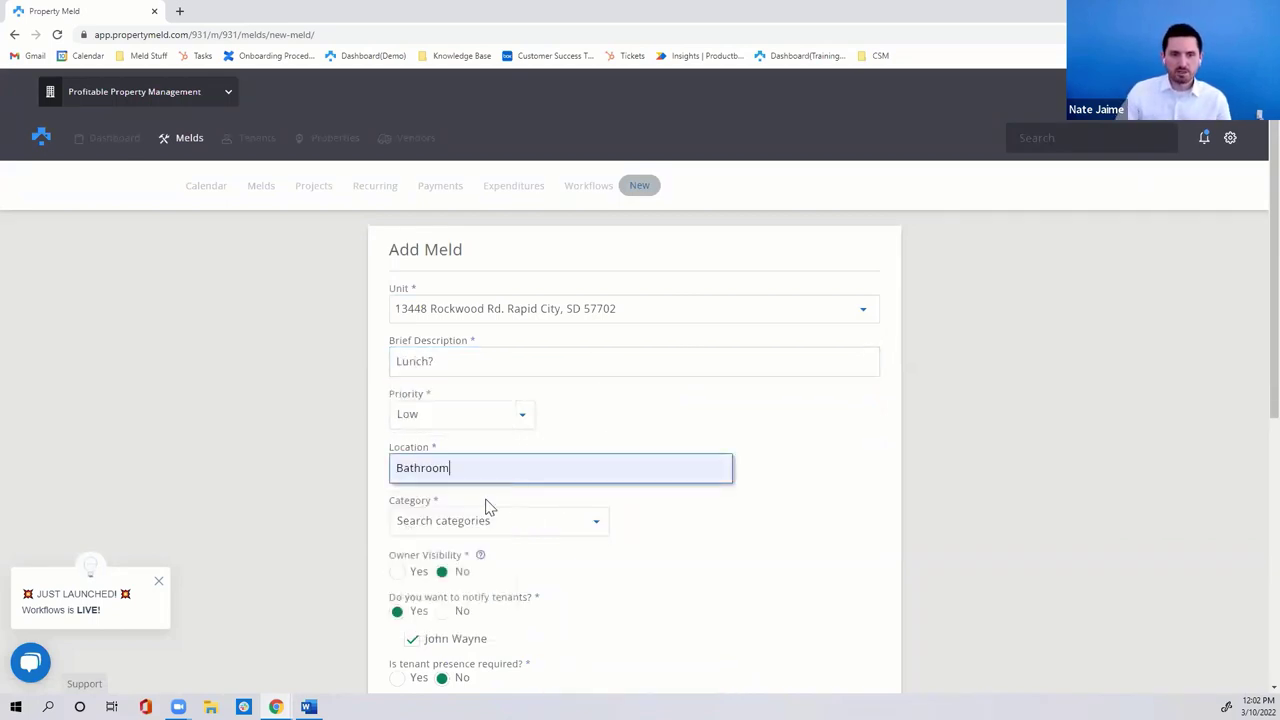
key(BackSpace)
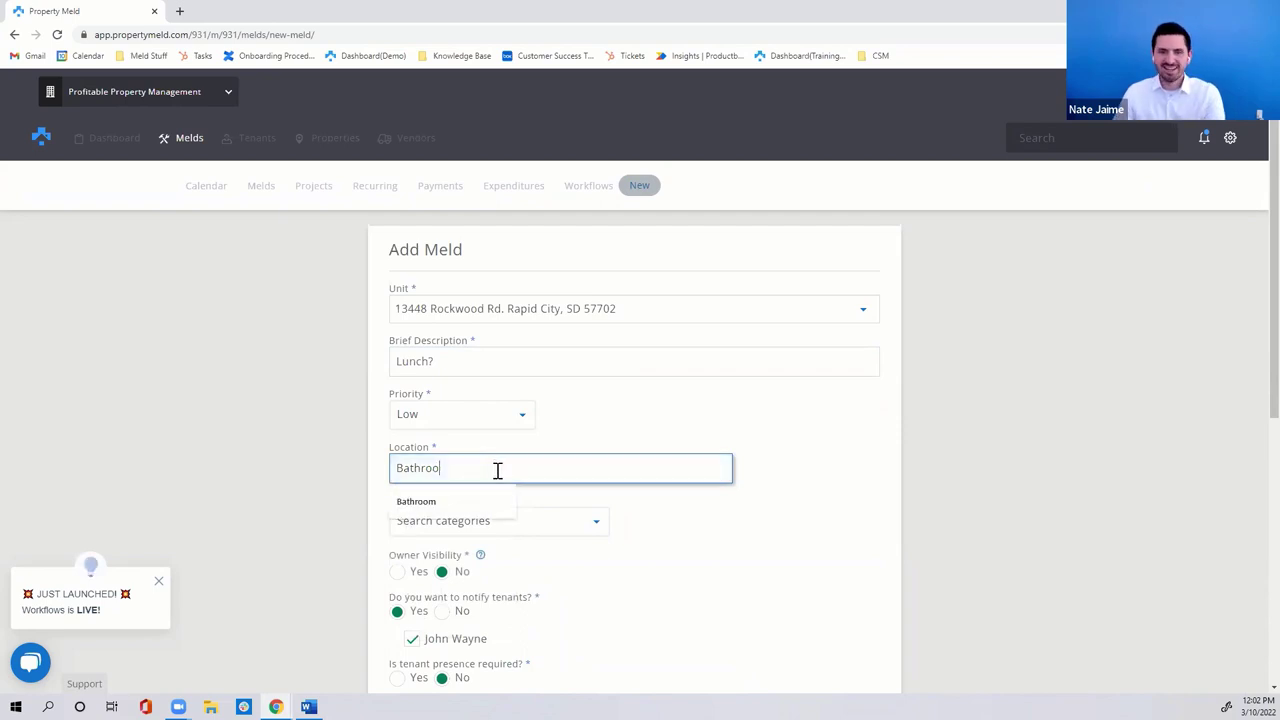
key(ctrl+BackSpace)
click(480, 469)
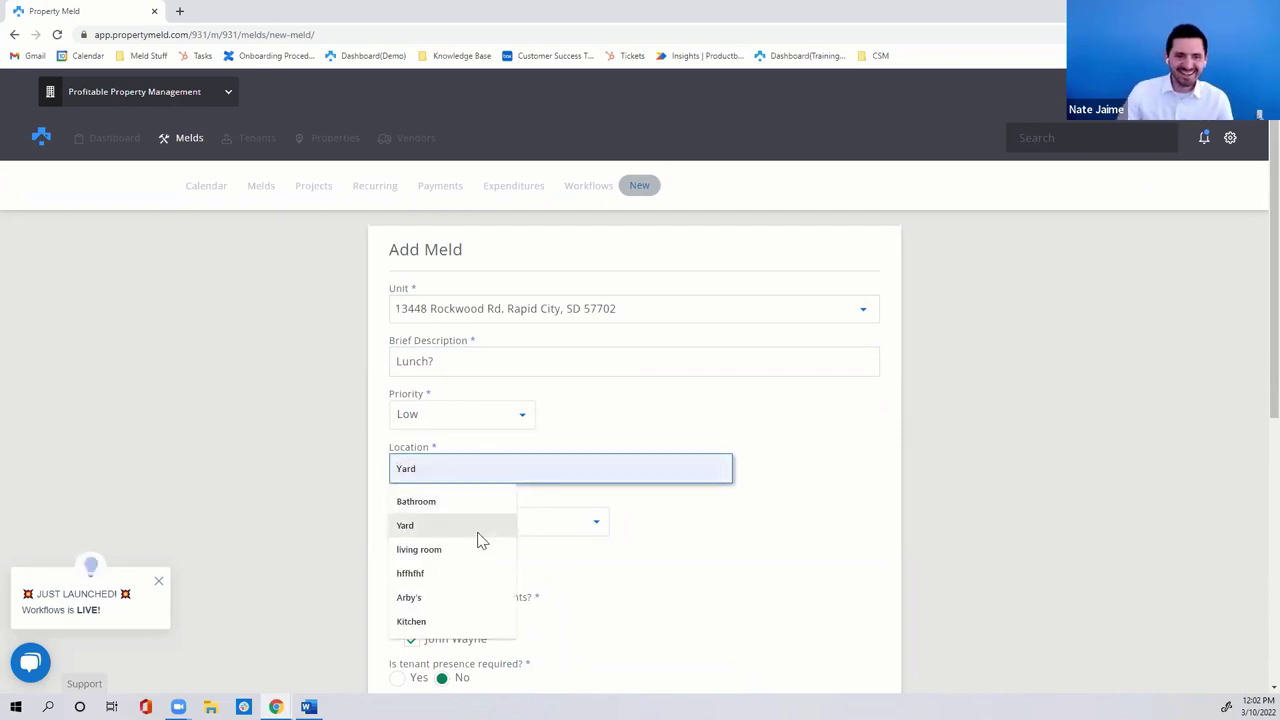
click(430, 549)
- Set the meld's category to Garbage Disposal and submit the meld
scroll(430, 495, down, 1)
click(452, 455)
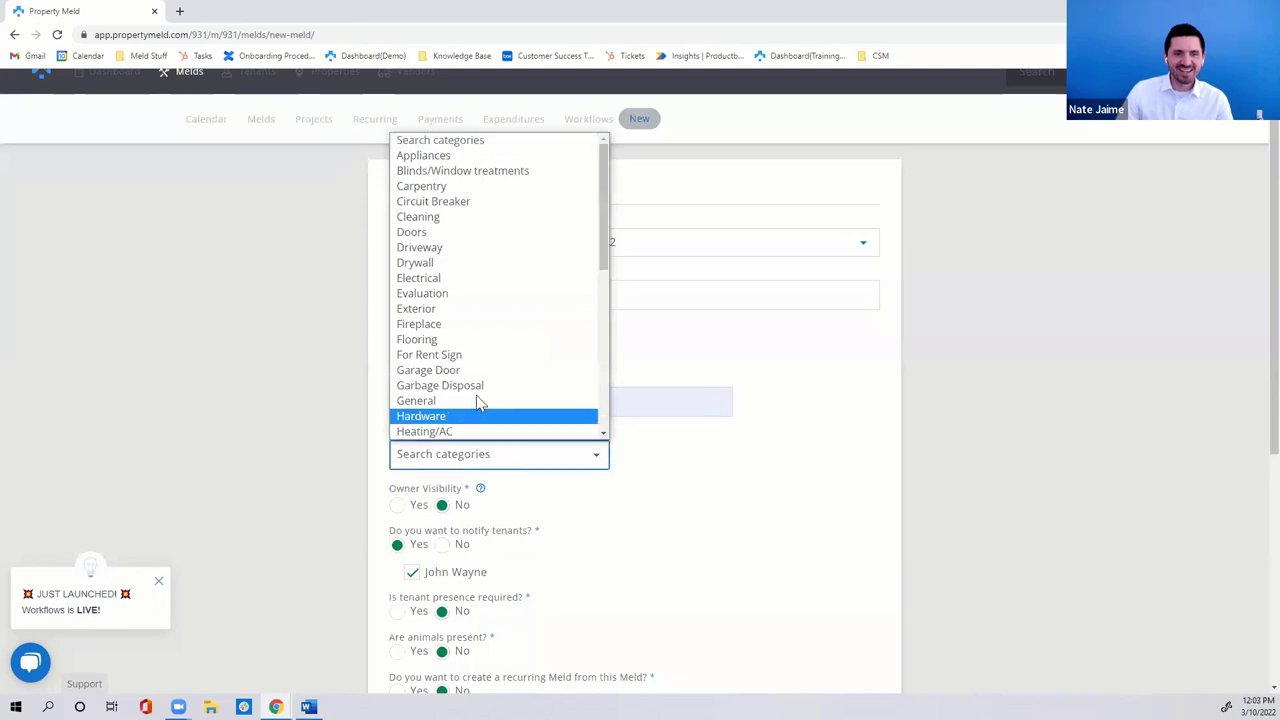
click(440, 385)
scroll(389, 489, down, 5)
click(463, 637)
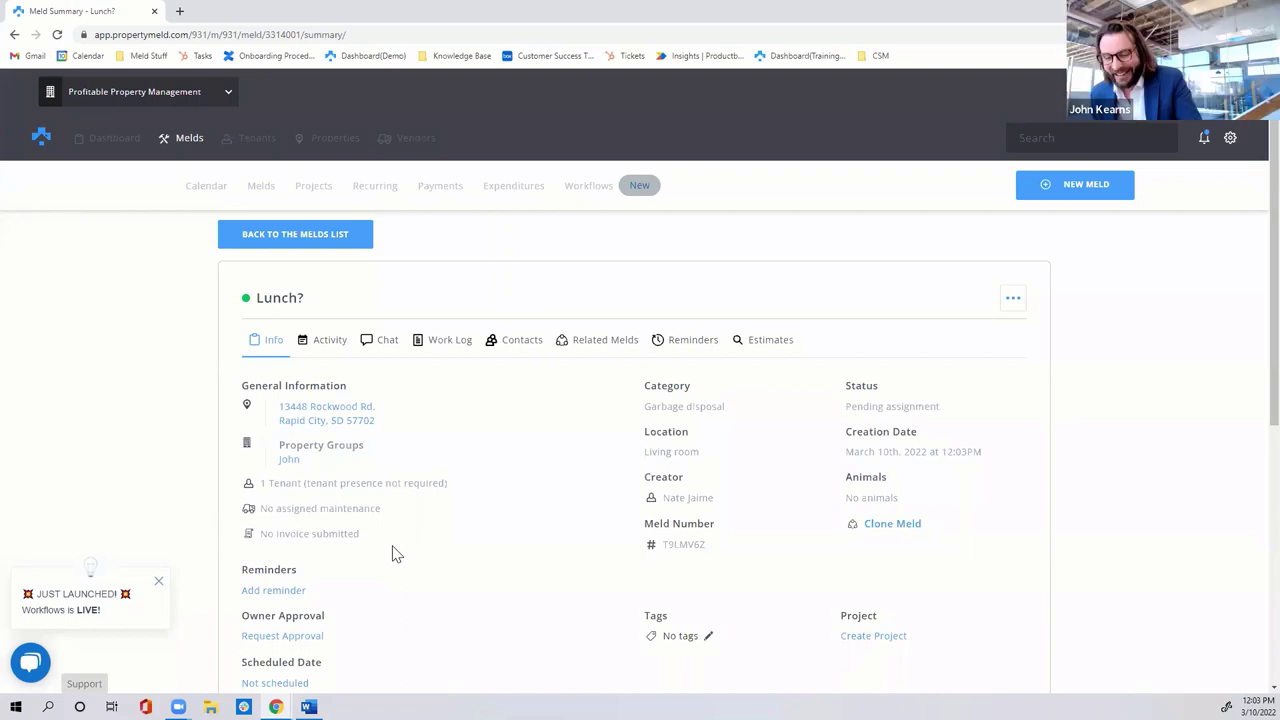
- Return to the workflows list and look through the existing workflows
click(612, 189)
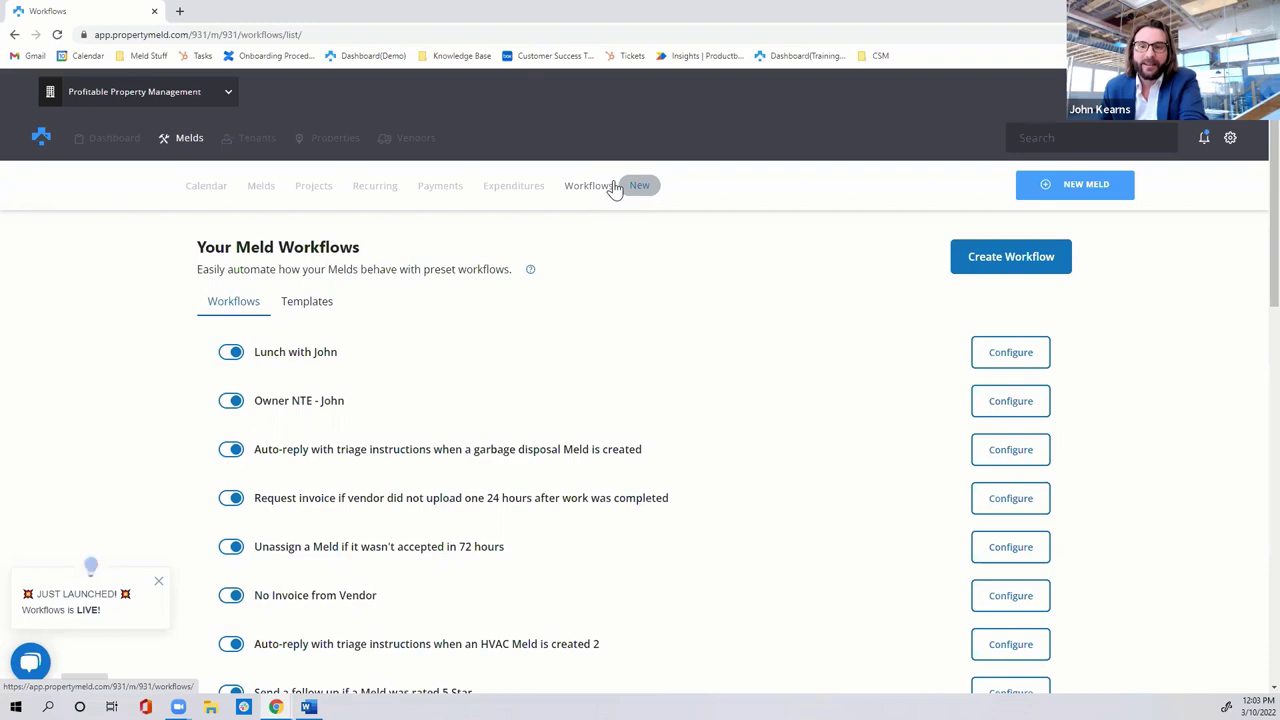
scroll(349, 277, down, 1)
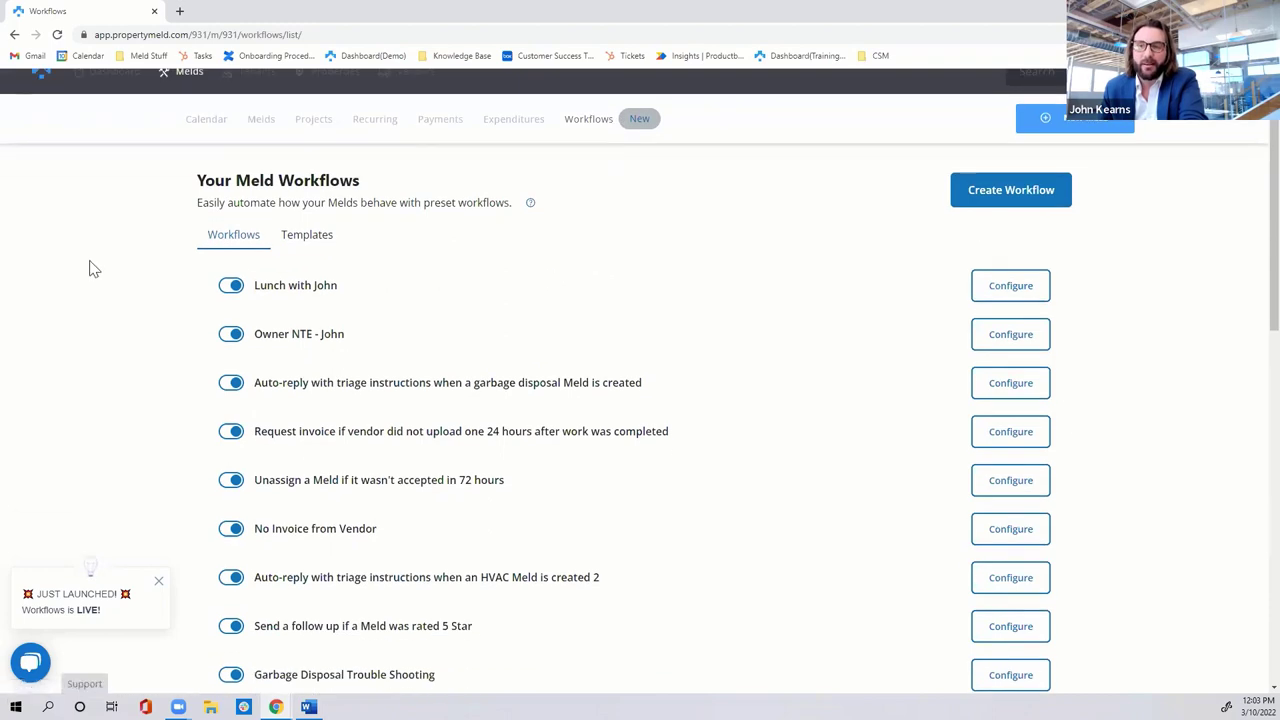
scroll(122, 268, down, 1)
scroll(160, 274, down, 2)
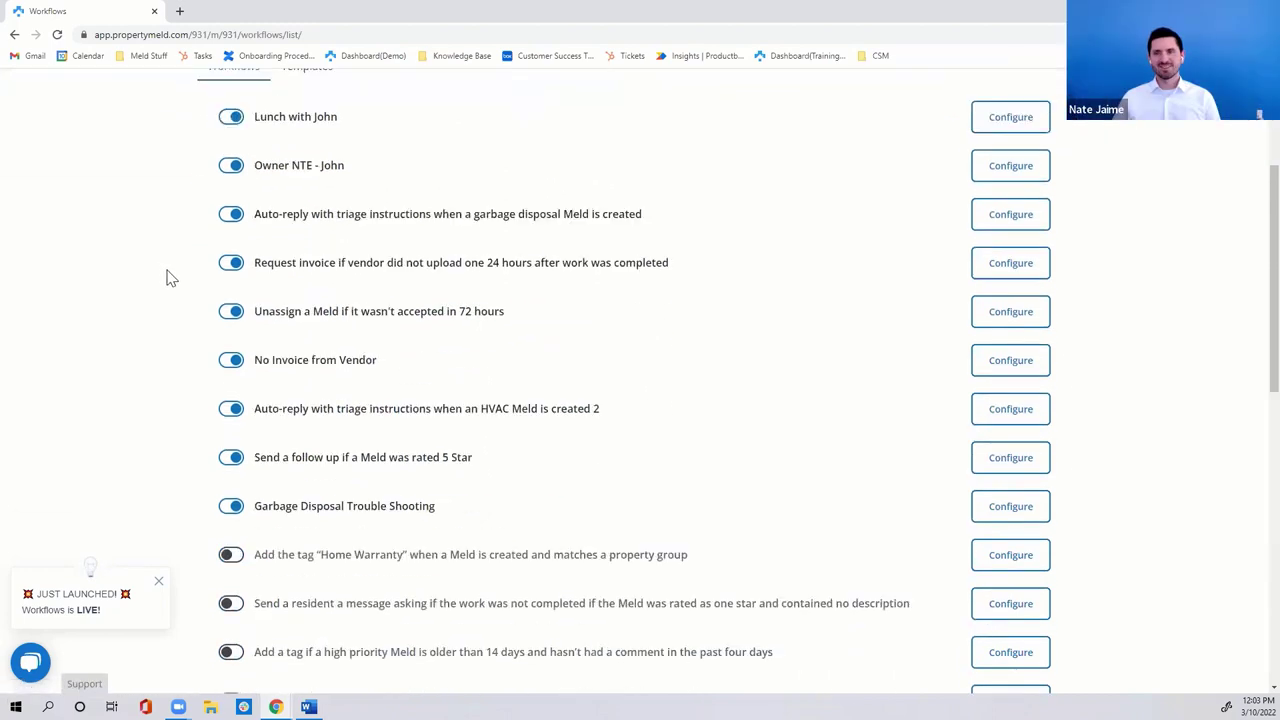
scroll(170, 277, up, 3)
scroll(183, 278, up, 1)
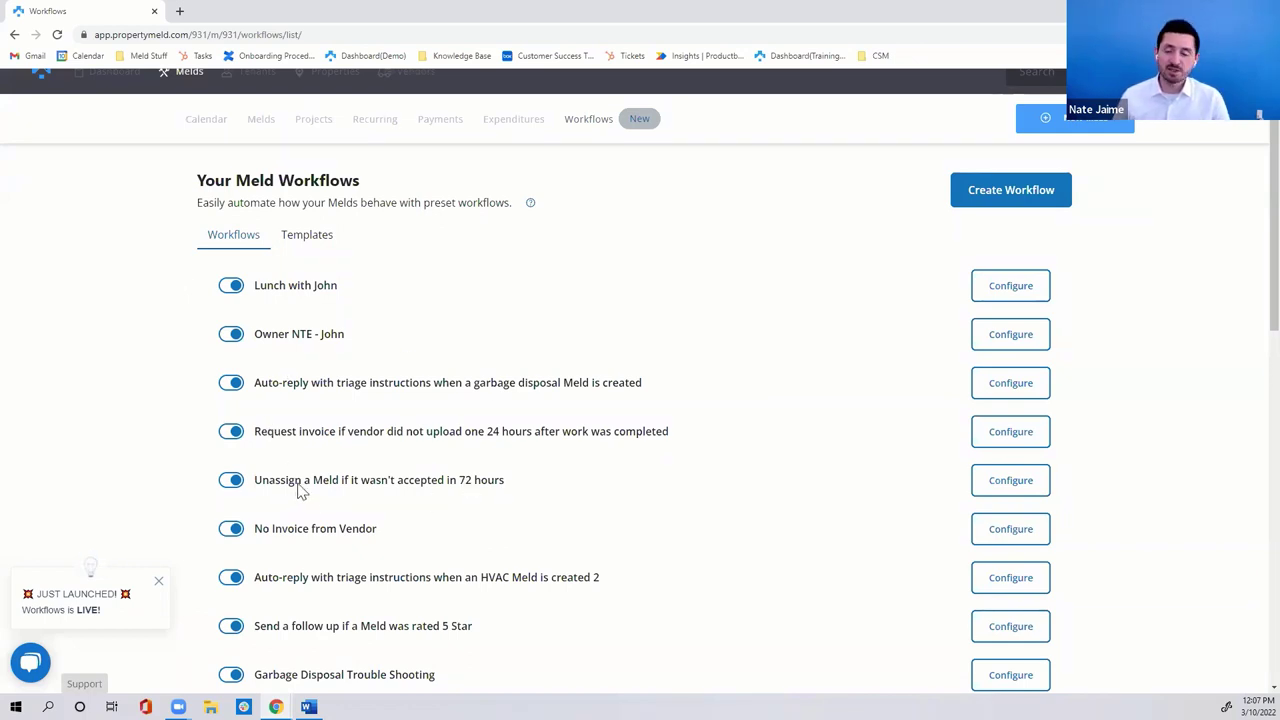
- Turn the lunch workflow off and back on from the workflows list, confirming both changes
click(243, 292)
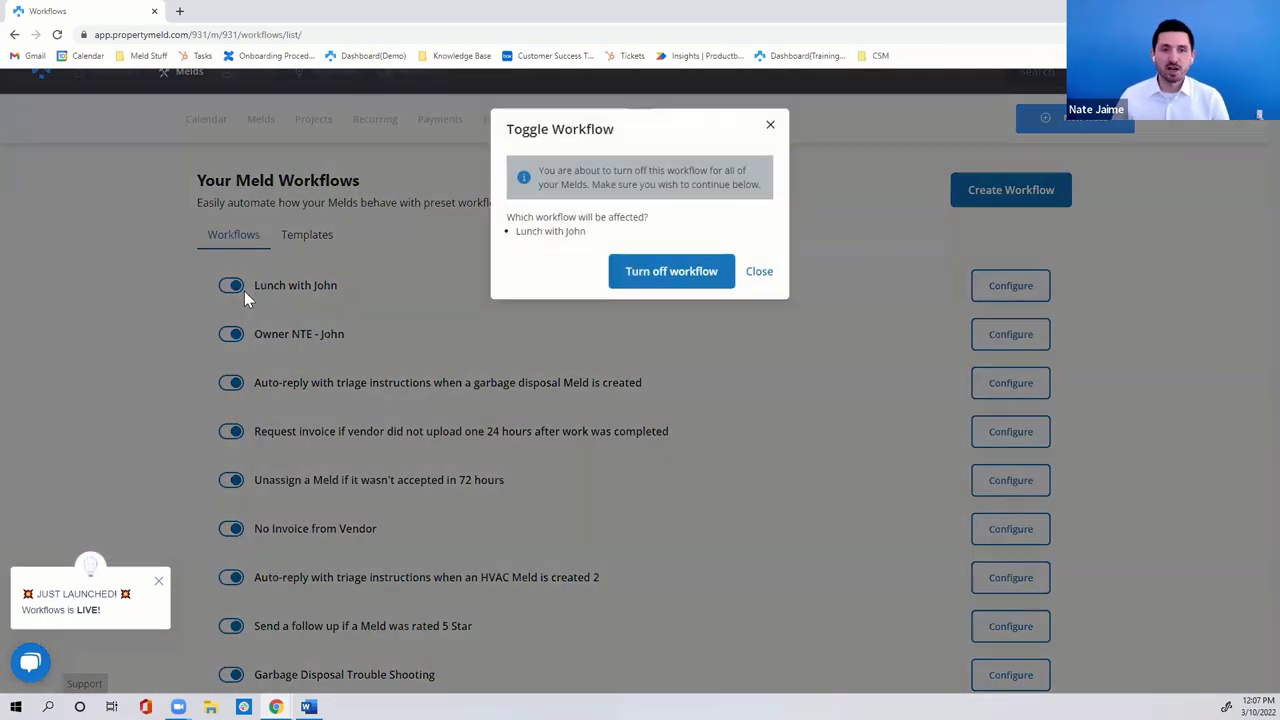
click(643, 277)
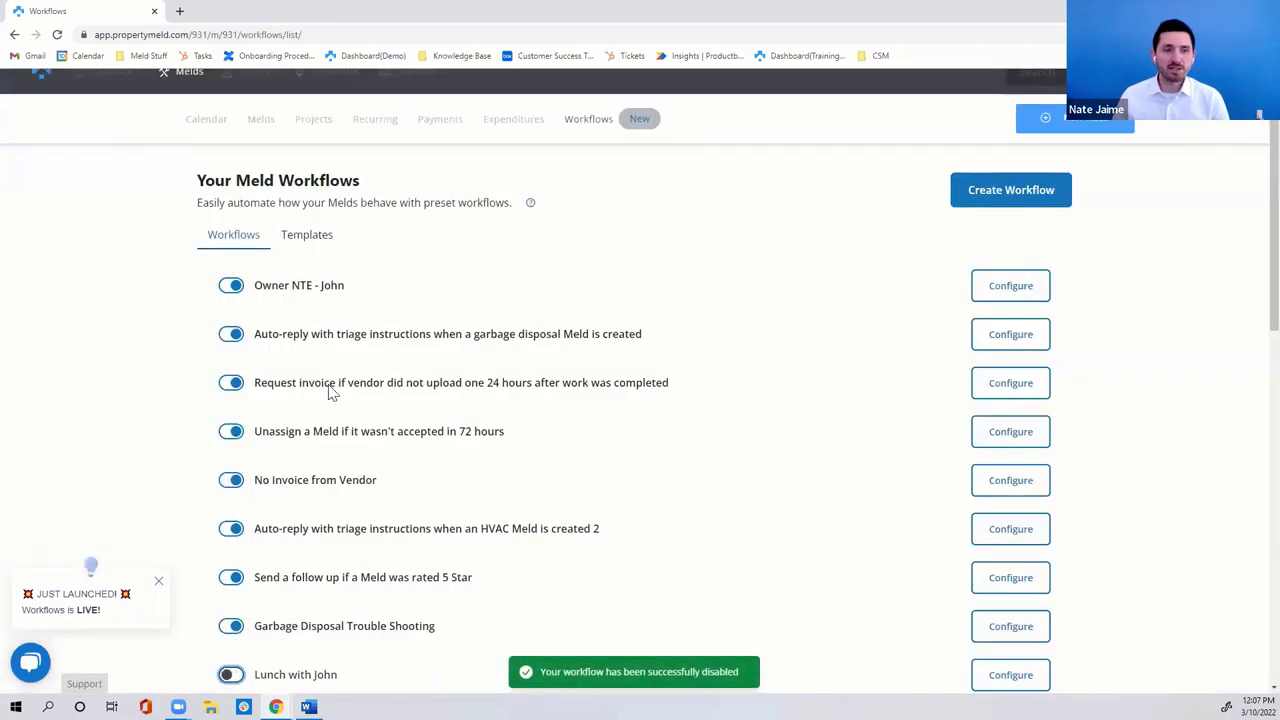
scroll(333, 393, down, 2)
click(234, 476)
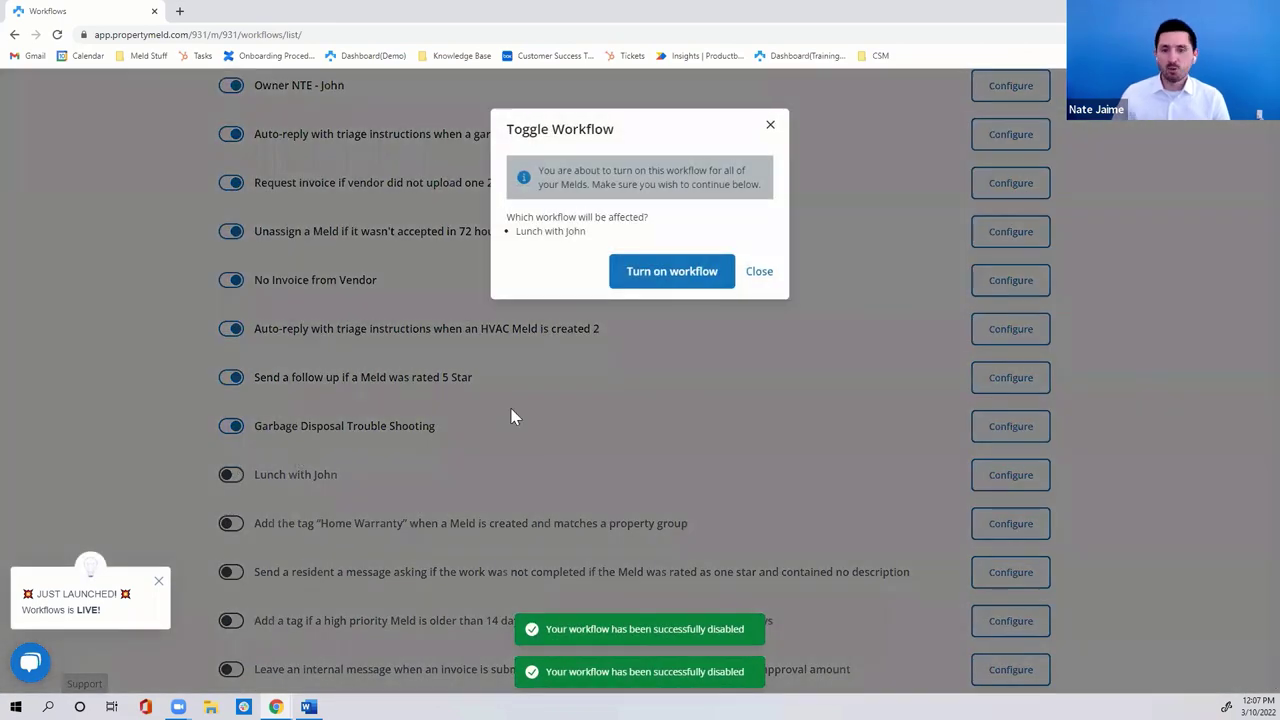
click(664, 284)
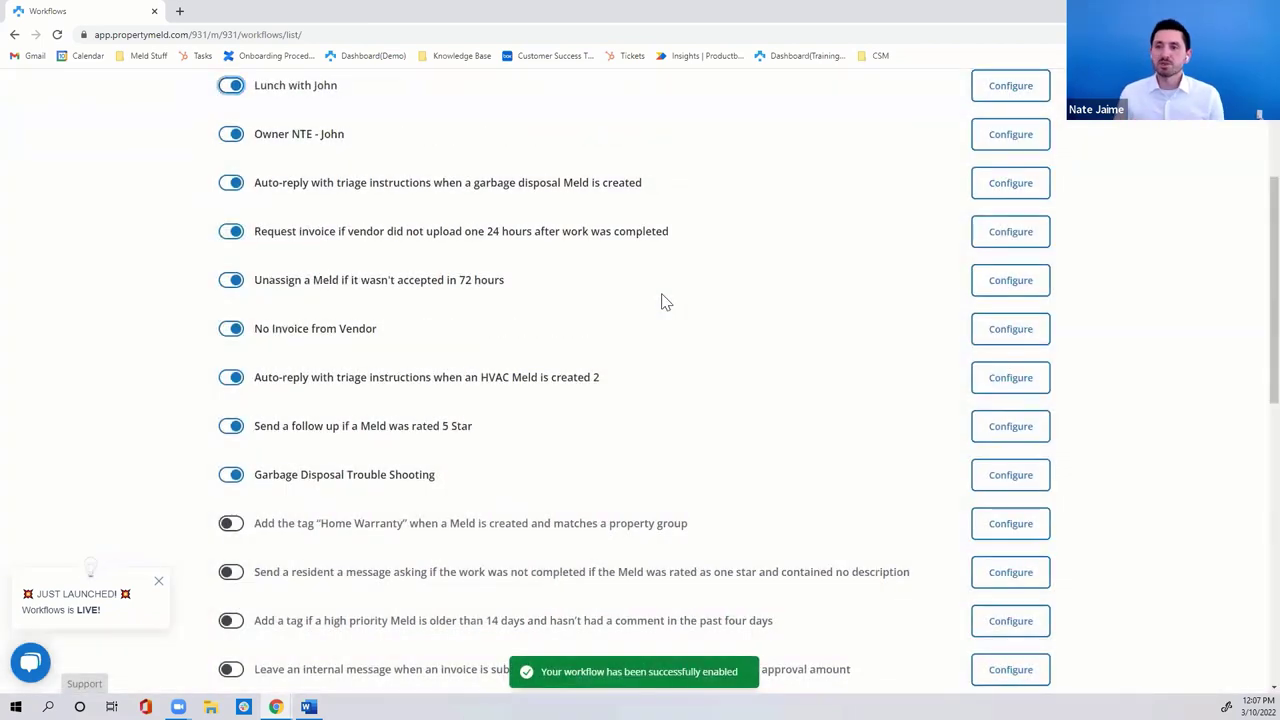